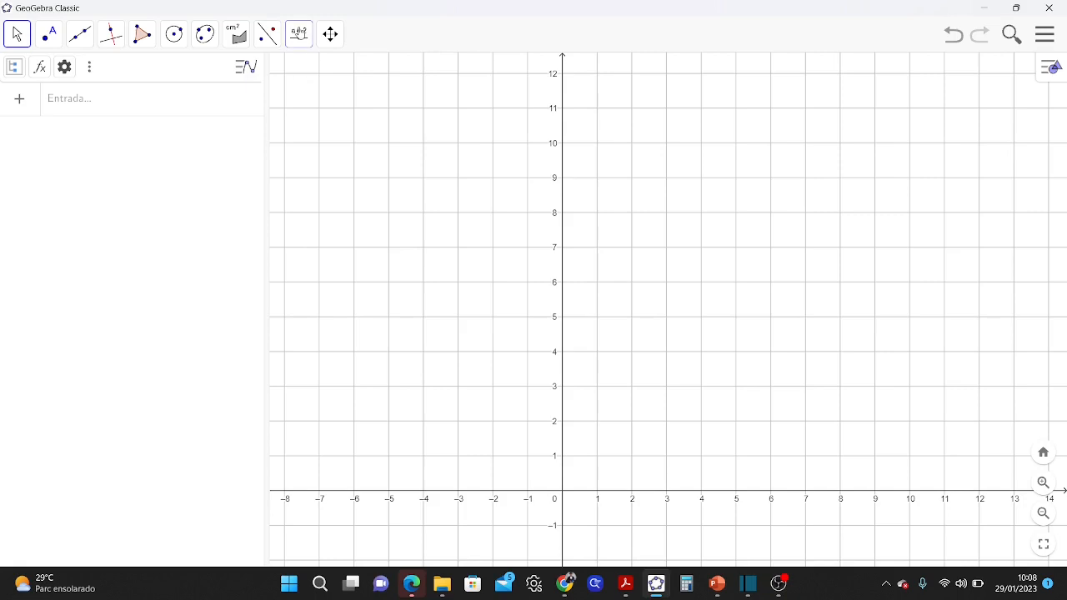
left_click(298, 33)
left_click(330, 135)
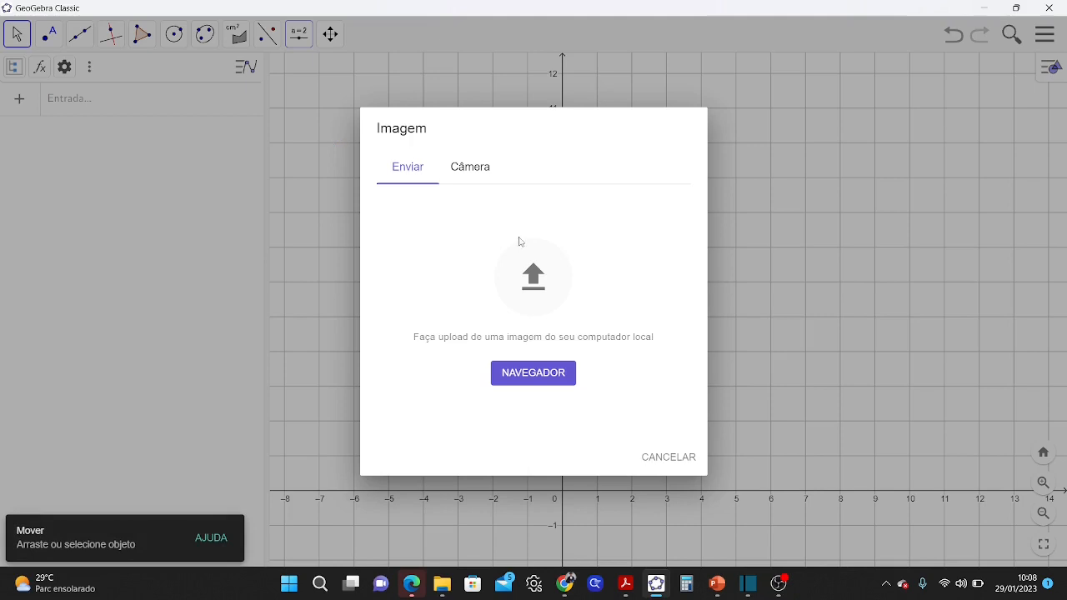
left_click(654, 467)
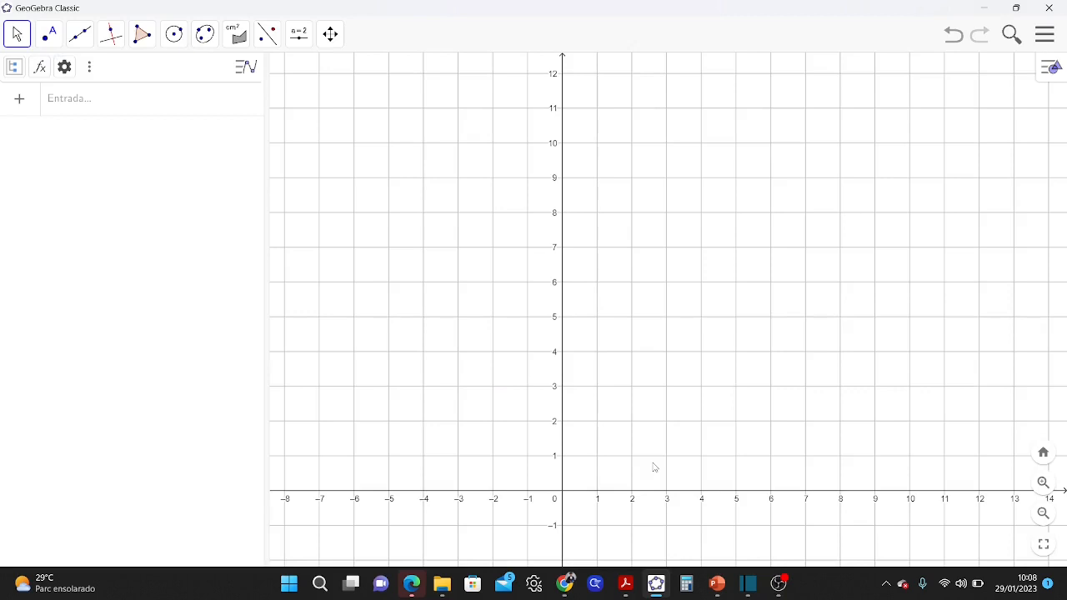
- Paste the copied square garden diagram and place it reduced, with its base corners at about (-6.55, 5.69) and (-3.08, 5.61)
key("ctrl+v")
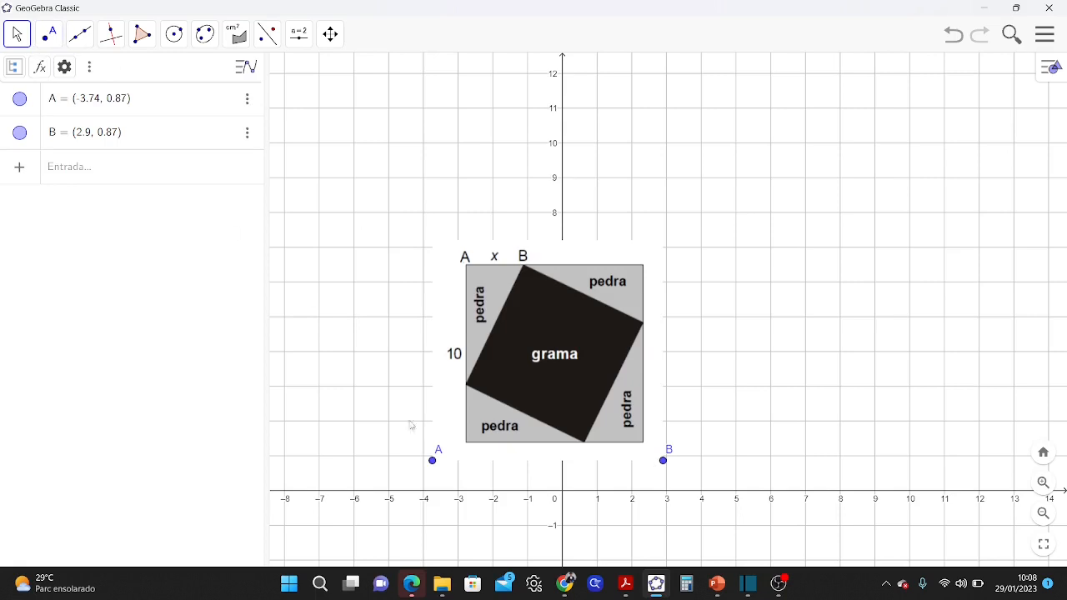
left_click_drag(431, 460, 544, 463)
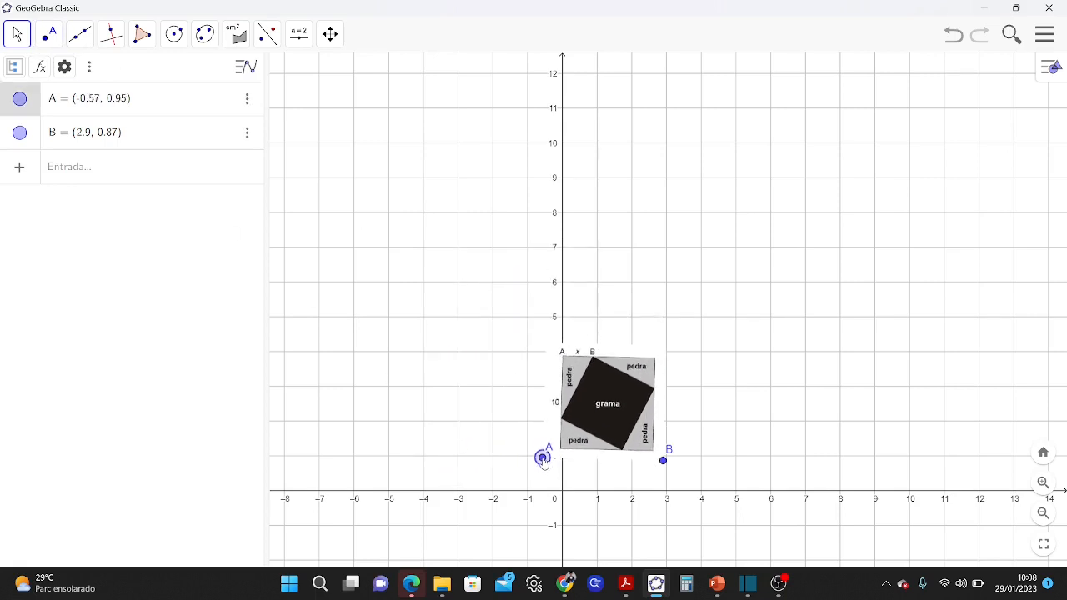
left_click(18, 34)
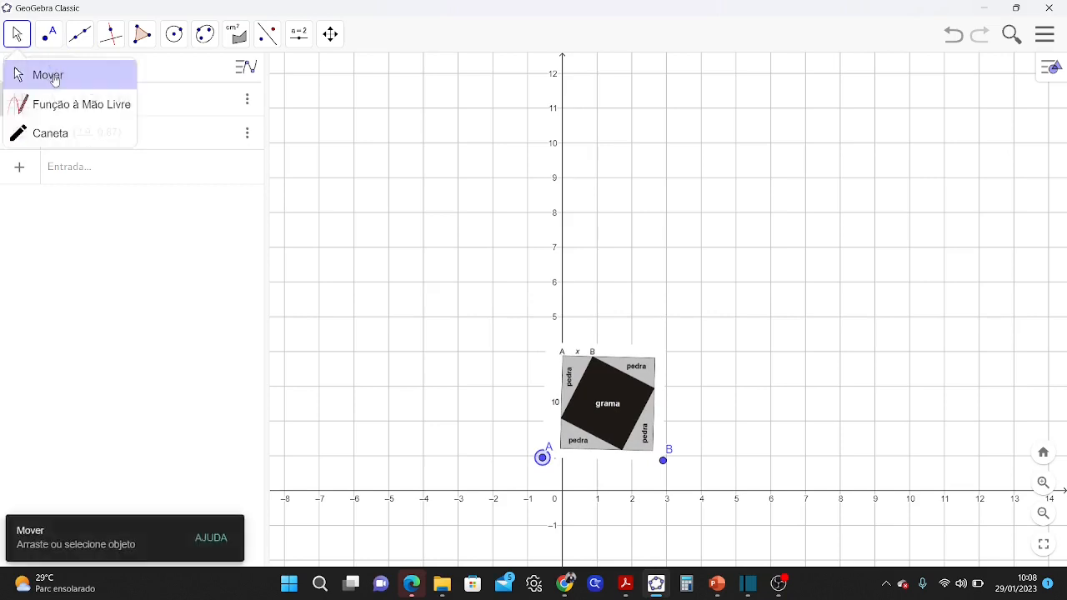
left_click(38, 73)
left_click_drag(605, 402, 398, 238)
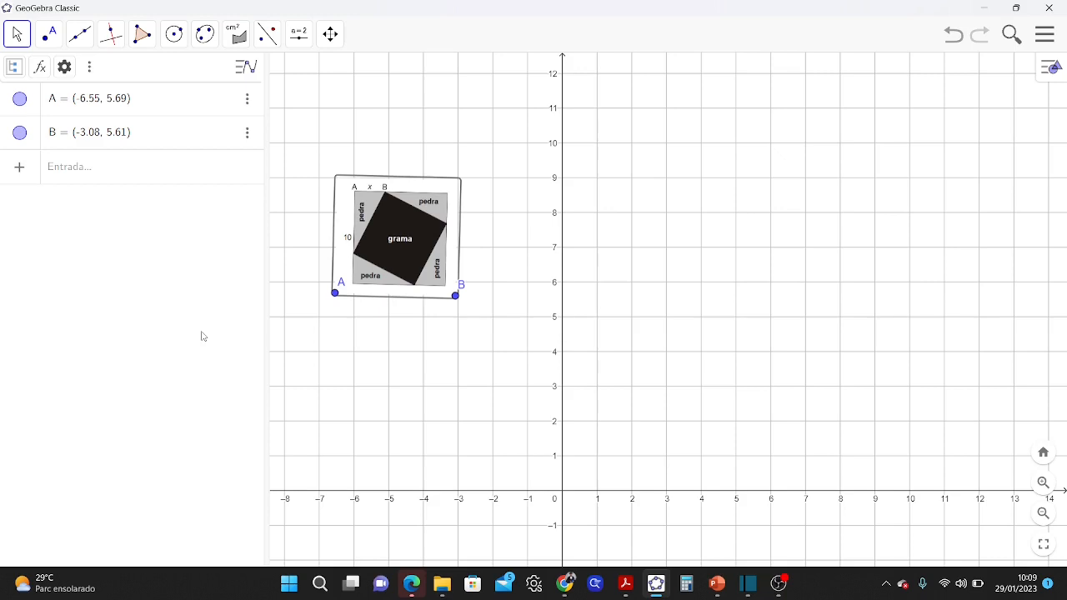
- Rename the image's corner point A to W
right_click(334, 292)
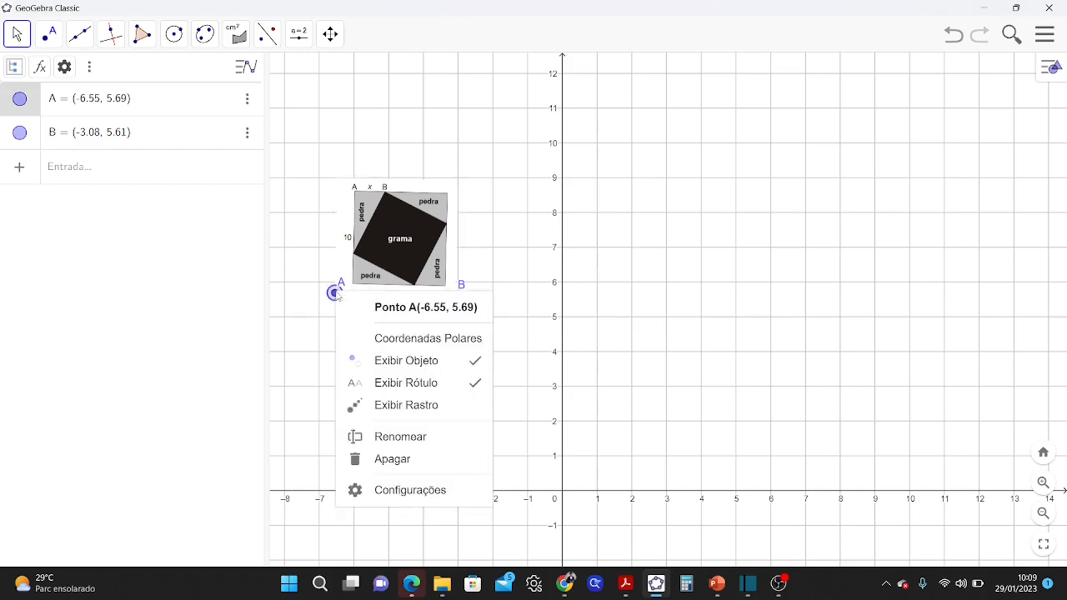
left_click(393, 440)
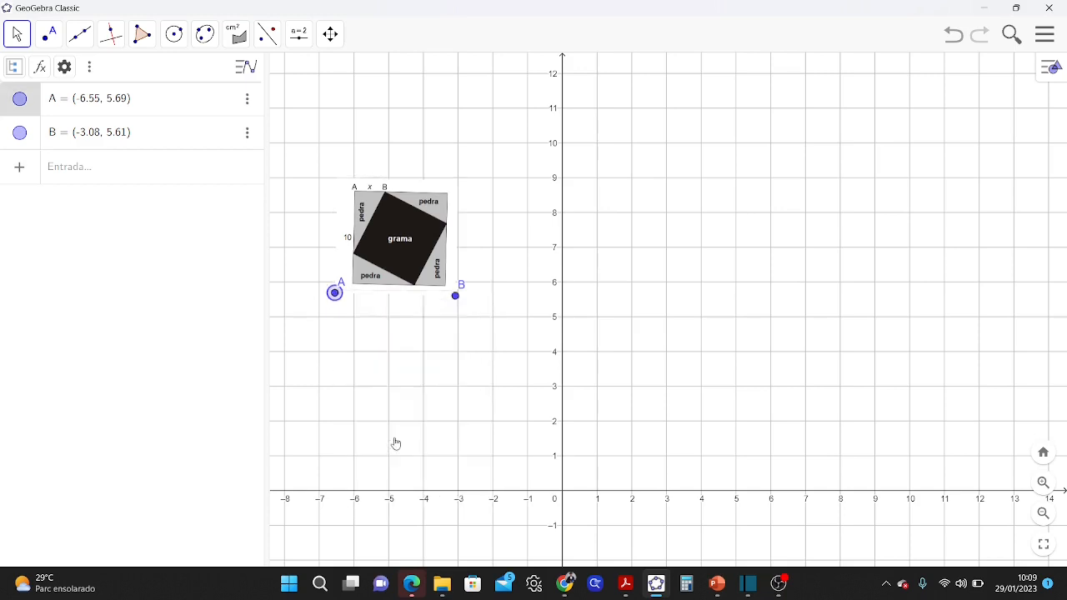
key("BackSpace")
type("W")
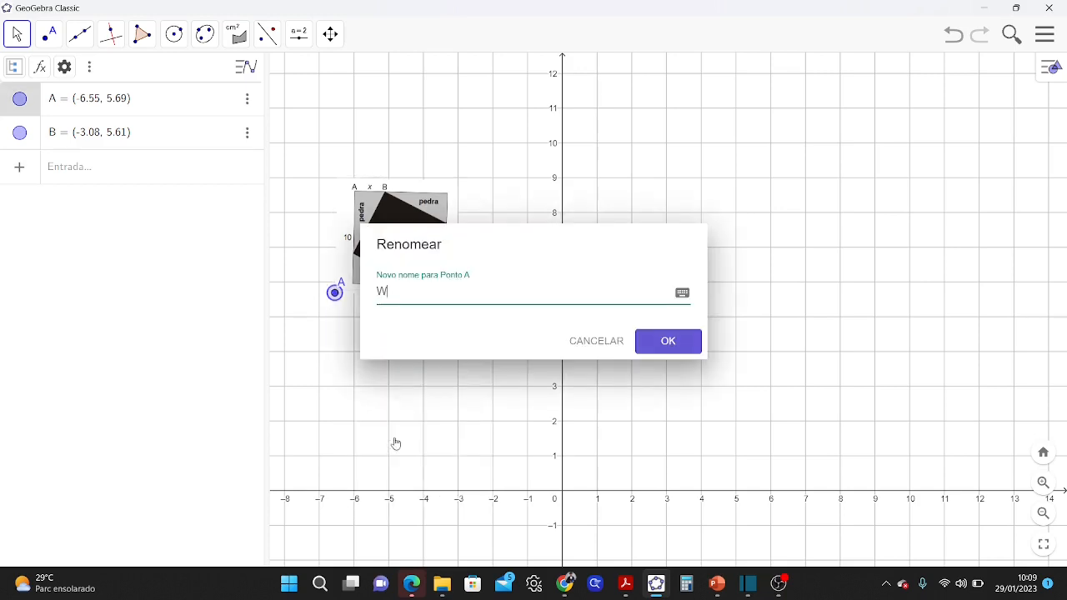
key("Return")
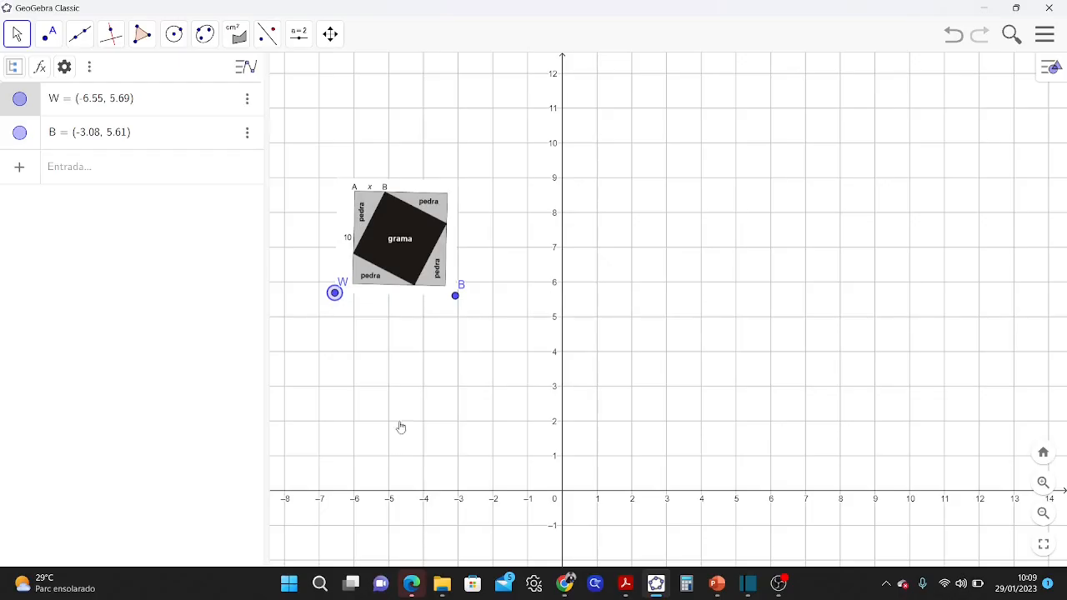
- Rename the image's other corner point, B, to M
right_click(455, 296)
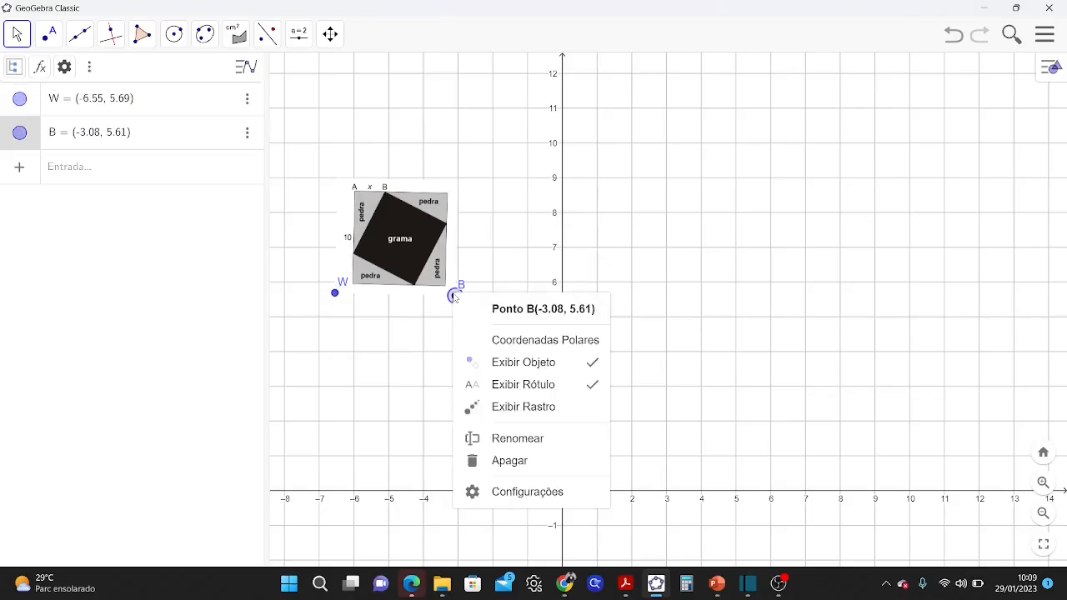
left_click(504, 441)
key("BackSpace")
type("M")
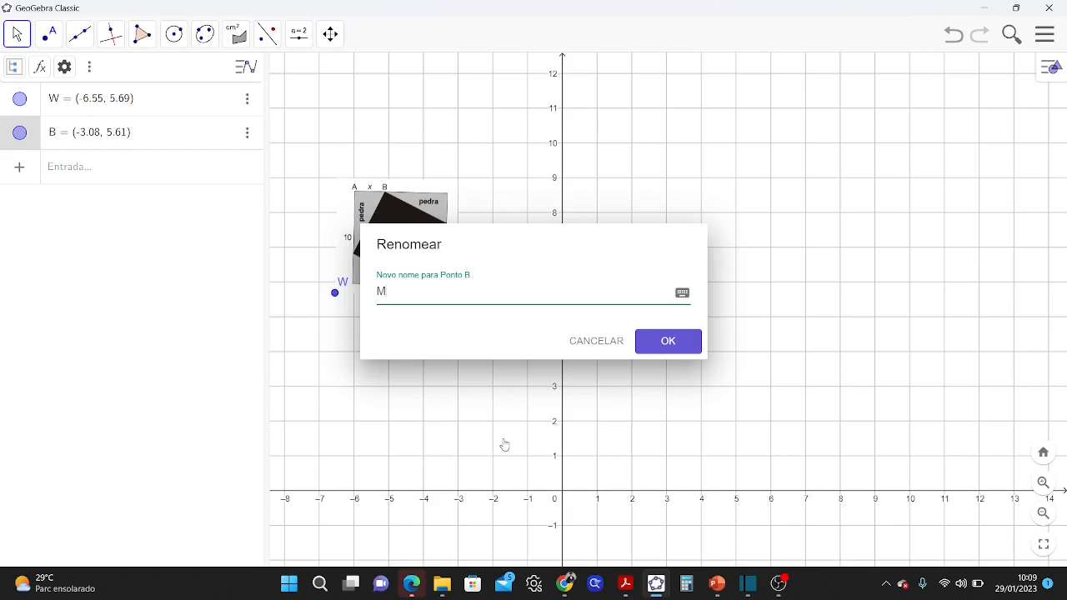
key("Return")
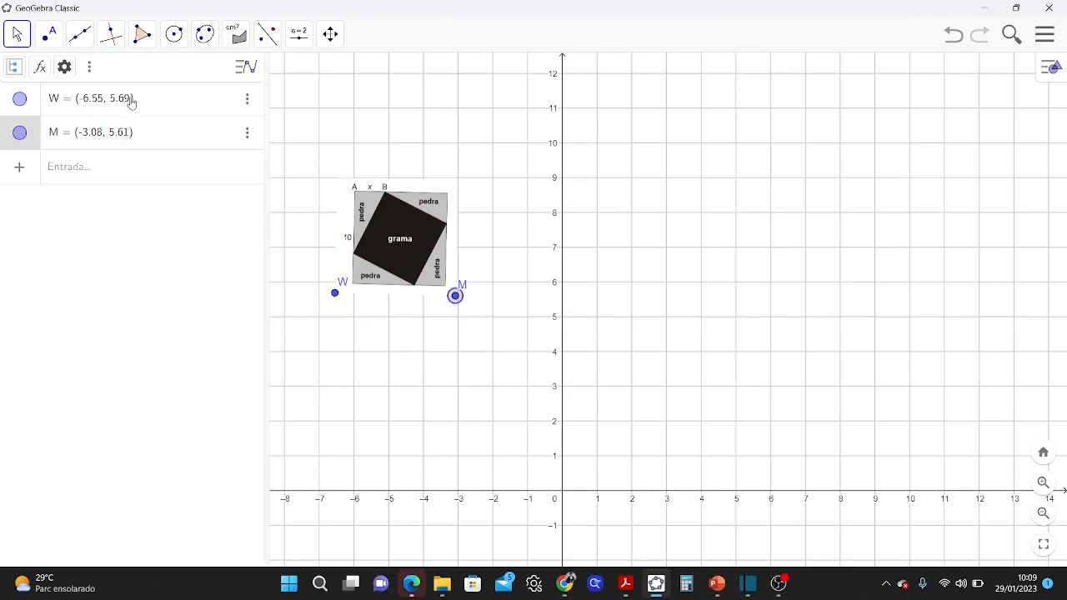
- Place points on the graph at (0, 0), (10, 0), (10, 10) and (0, 10) with the Point tool
left_click(53, 38)
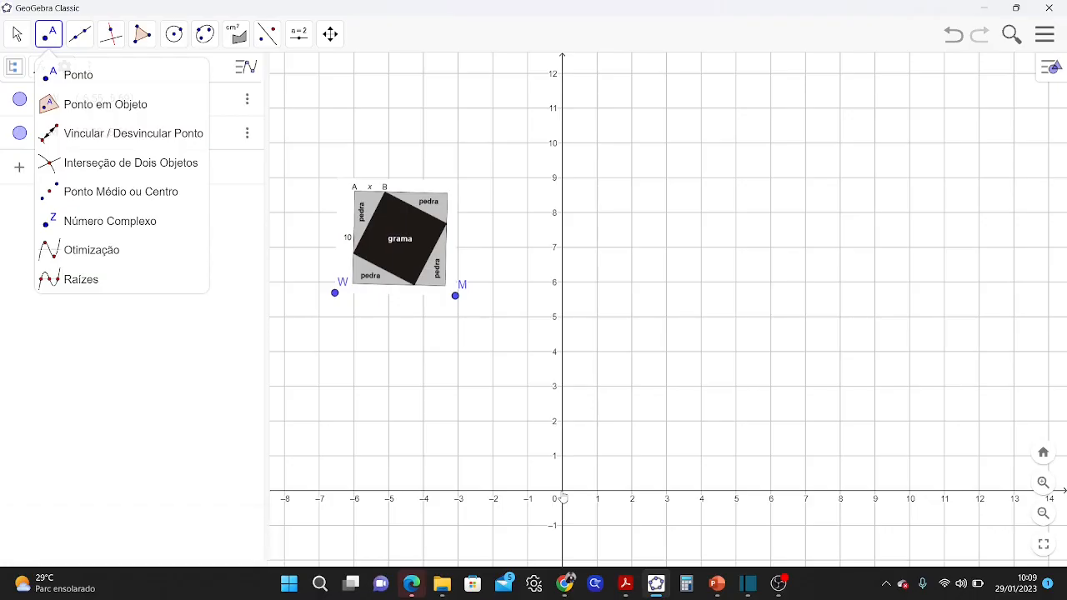
left_click(563, 493)
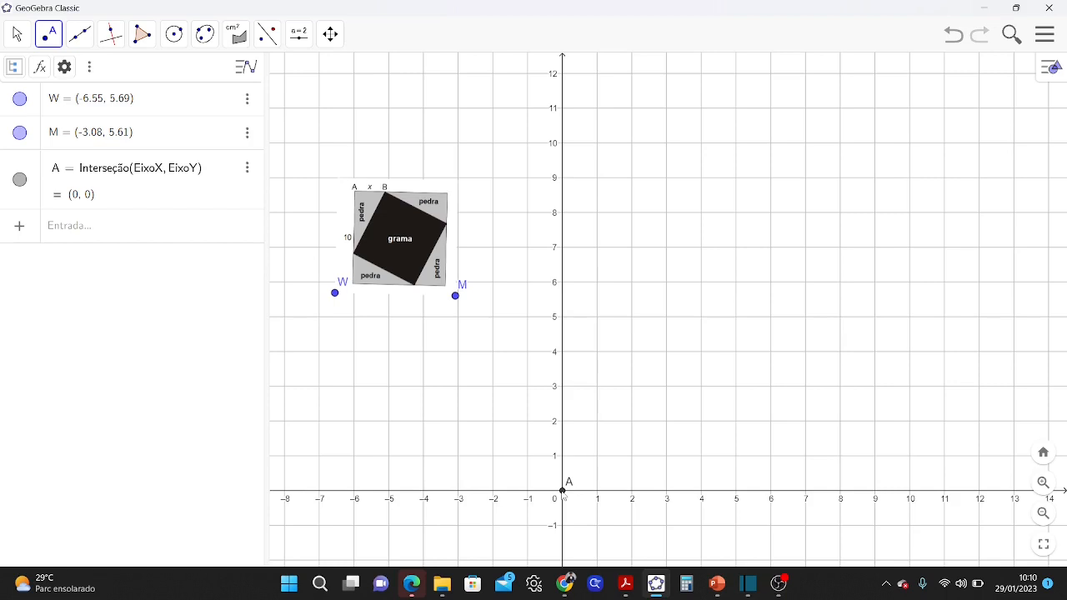
left_click(910, 491)
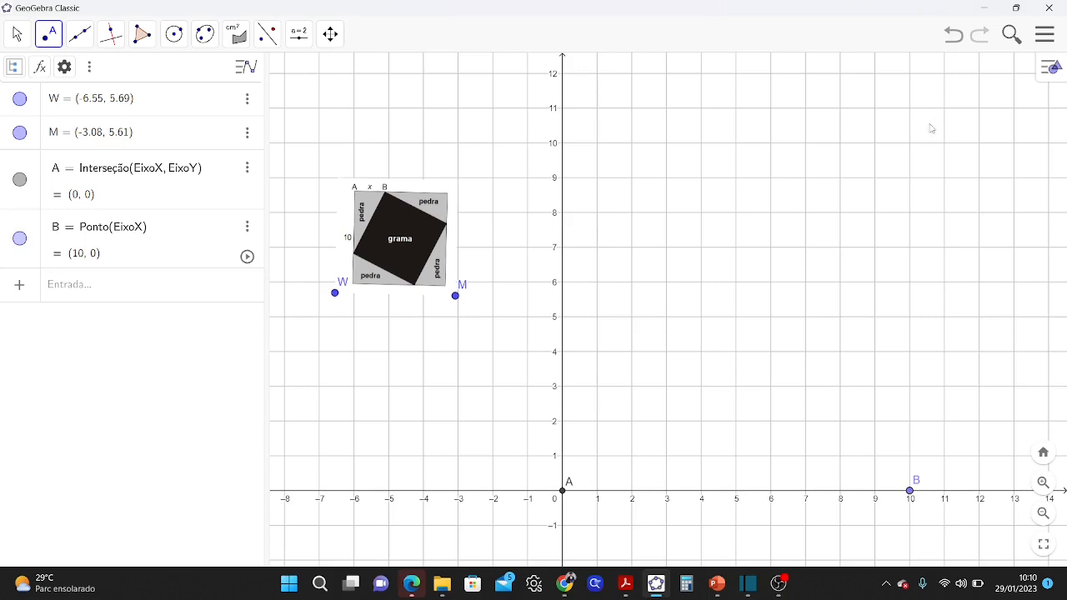
left_click(909, 144)
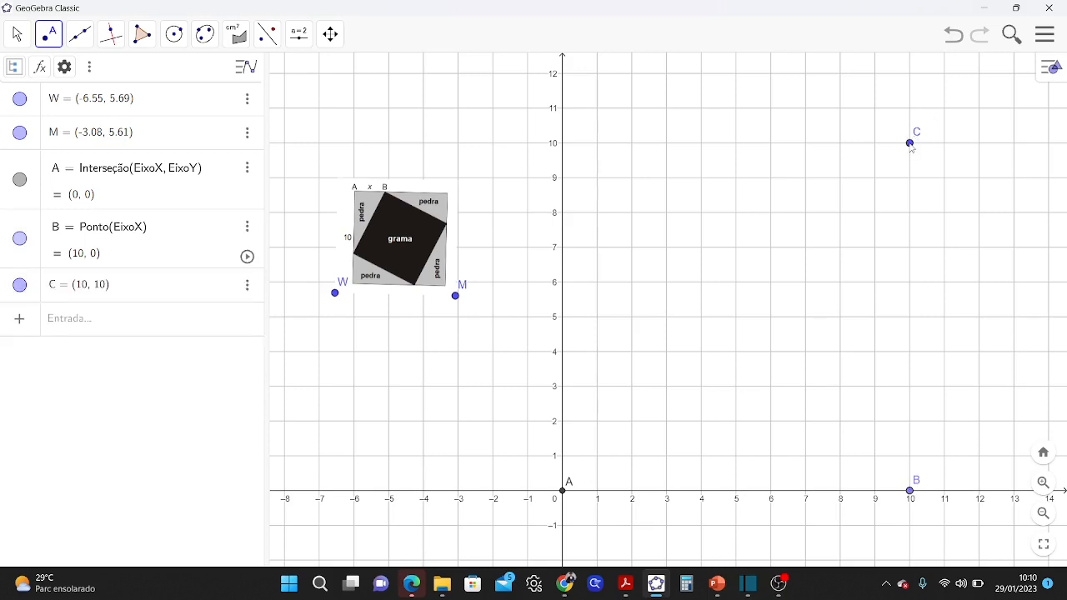
left_click(562, 145)
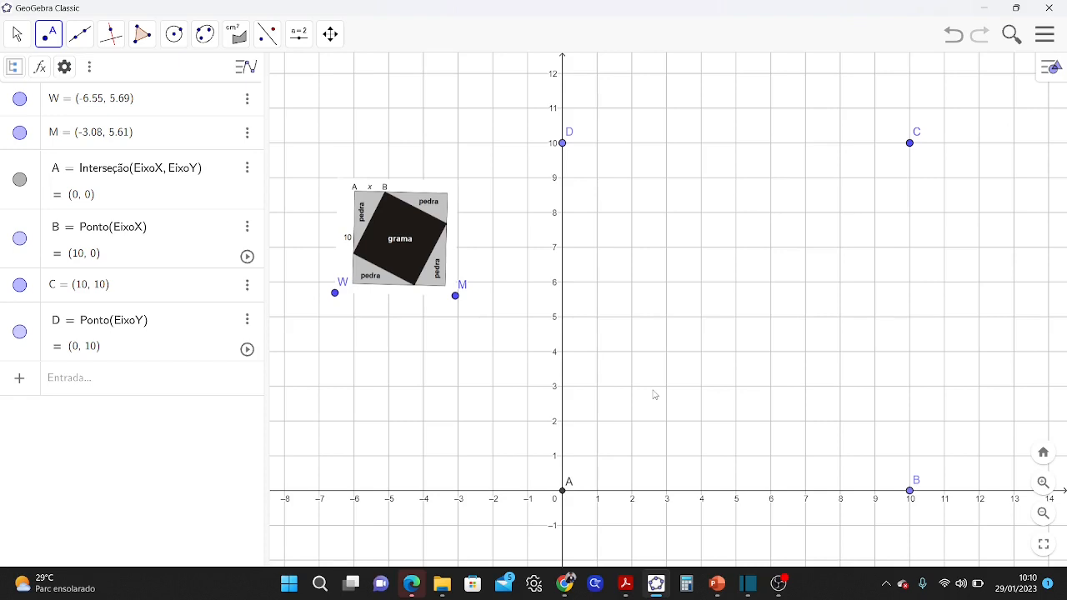
- Undo the placement of the four square corner points
key("ctrl+z")
key("ctrl+z")
key("ctrl+z")
key("ctrl+z")
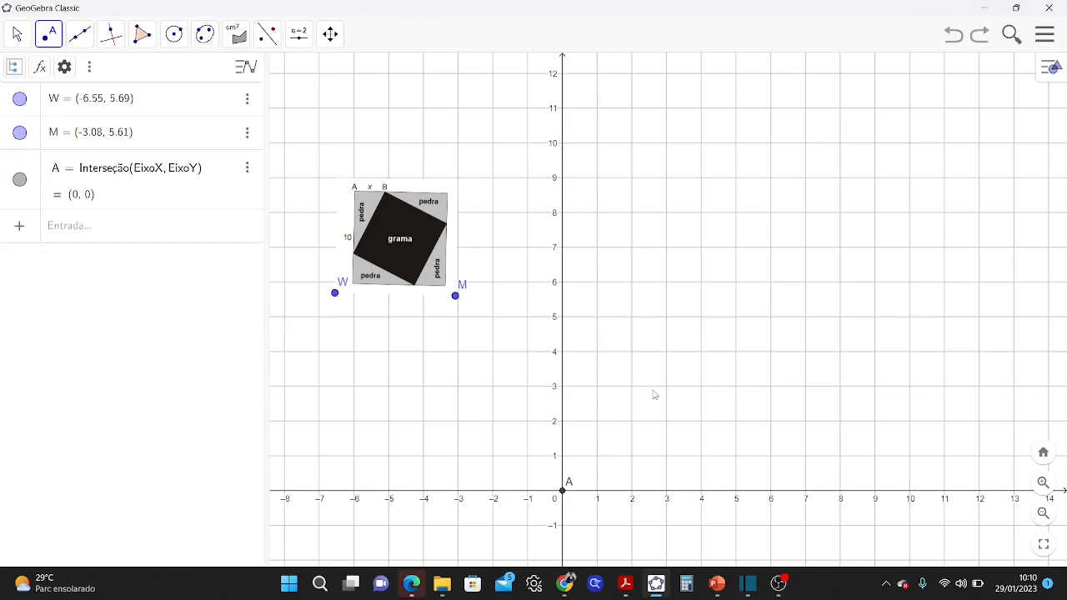
- Define the points A = (0, 0) and B = (10, 0) by entering their coordinates
left_click(92, 179)
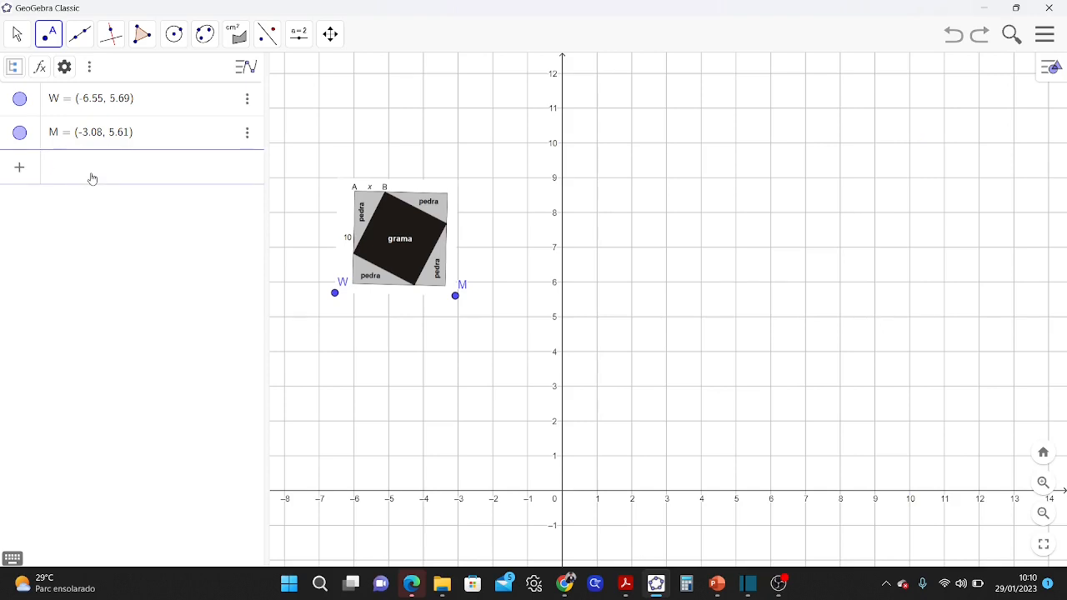
type("A = (")
type("0,0")
key("Return")
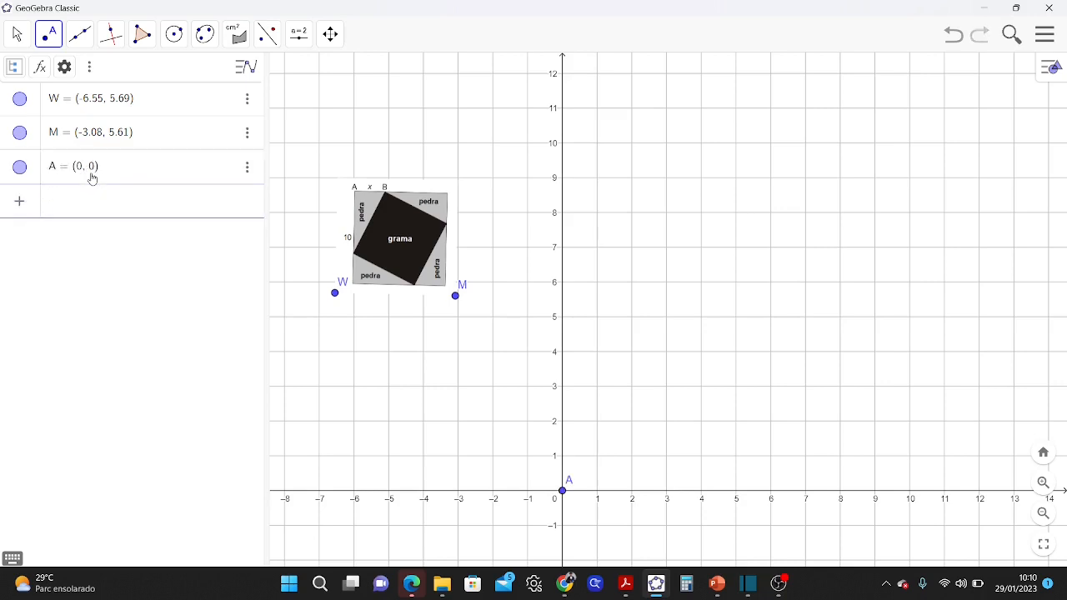
type("B9")
key("BackSpace")
type("= (10, 0")
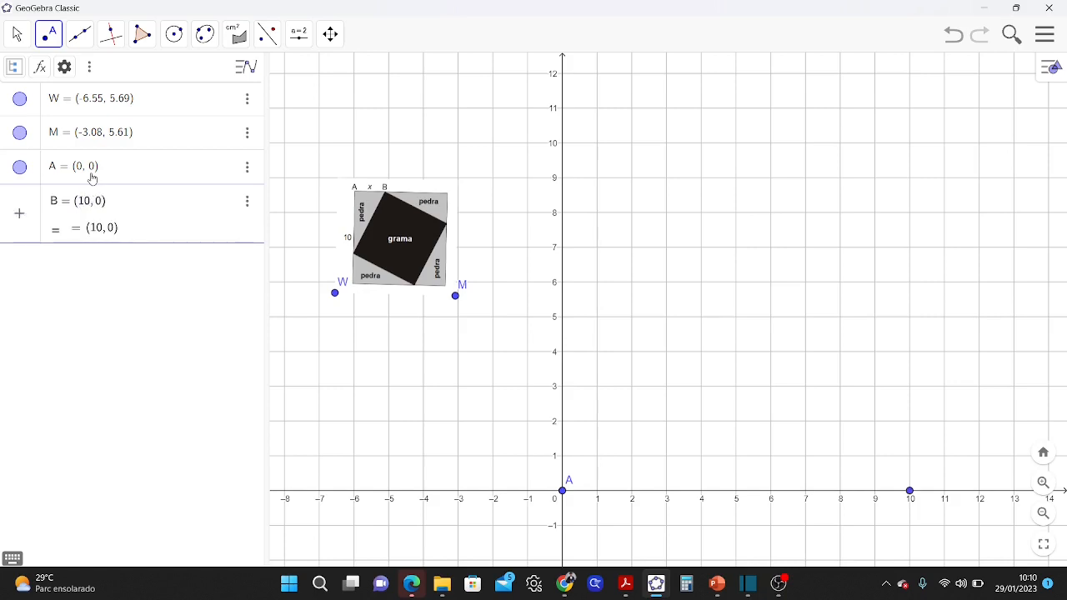
key("Return")
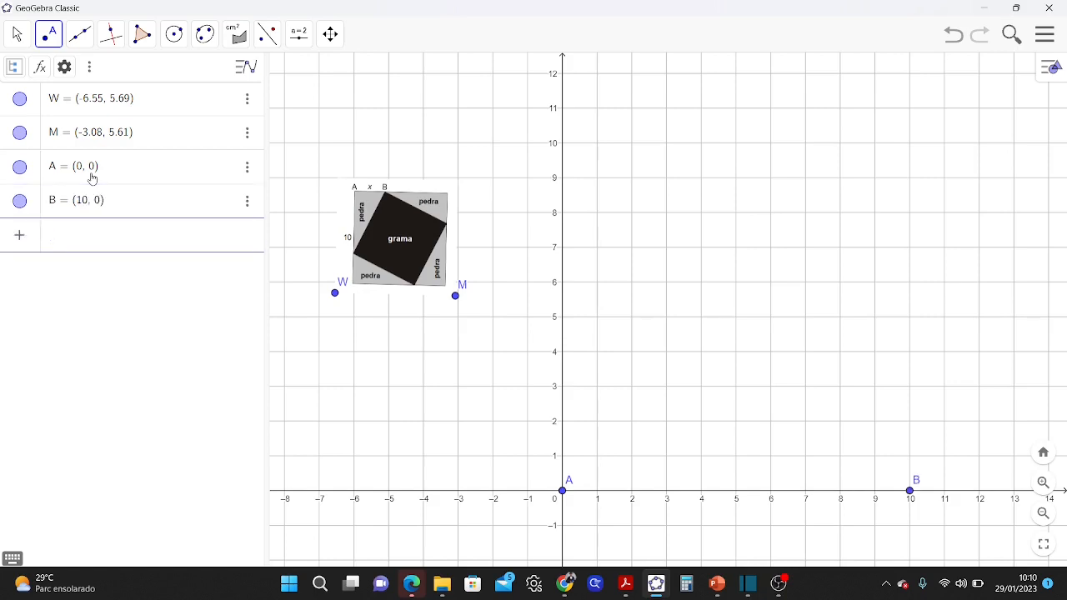
- Define the points C = (10, 10) and D = (0, 10) by entering their coordinates
type("C = (10")
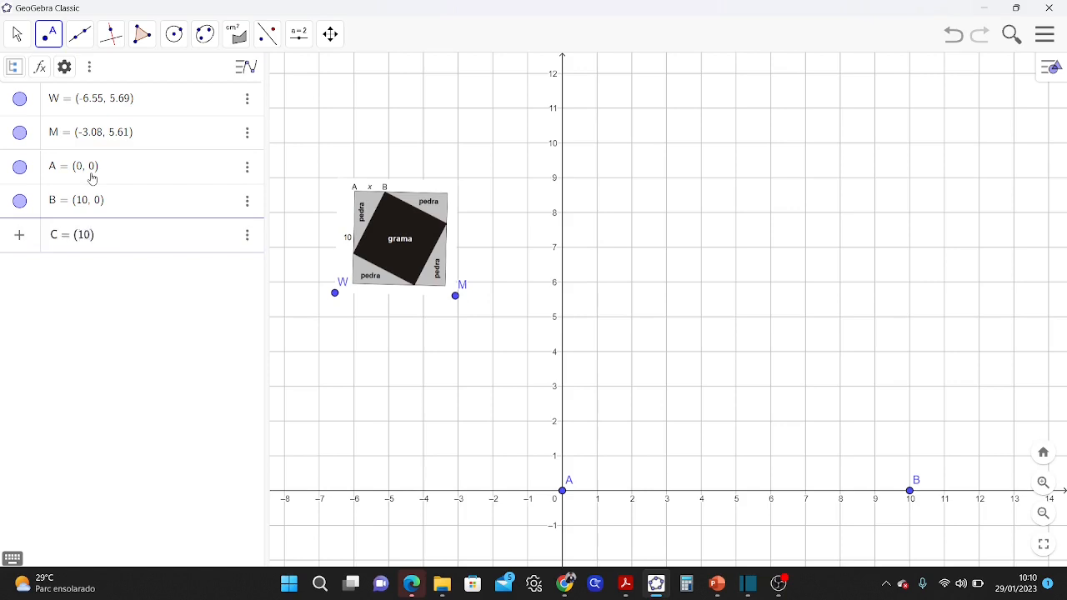
type(", 10")
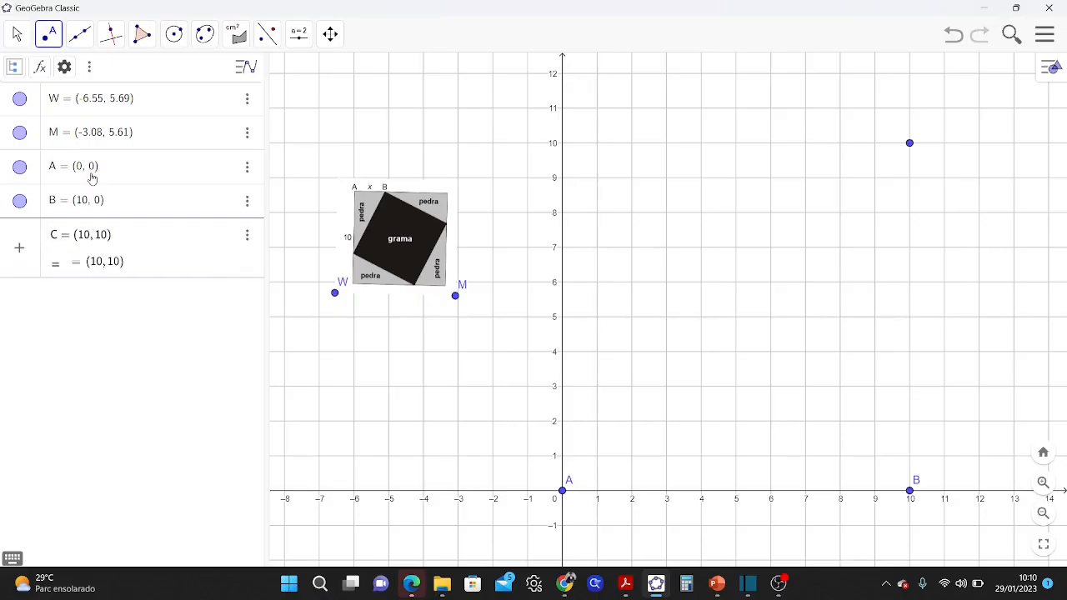
key("Return")
type("D ")
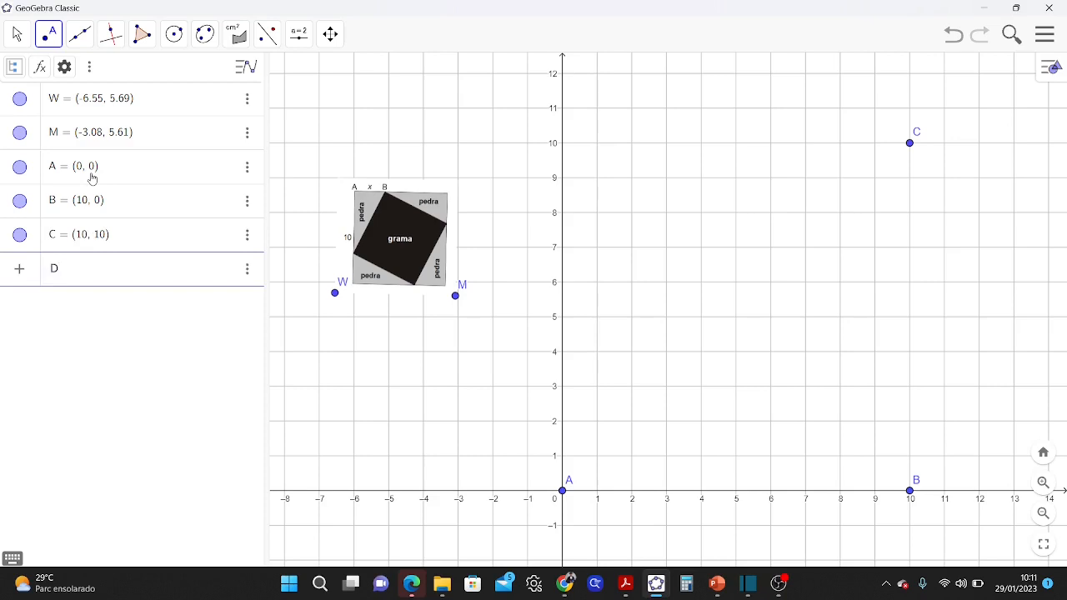
type("= (0, 10")
key("Return")
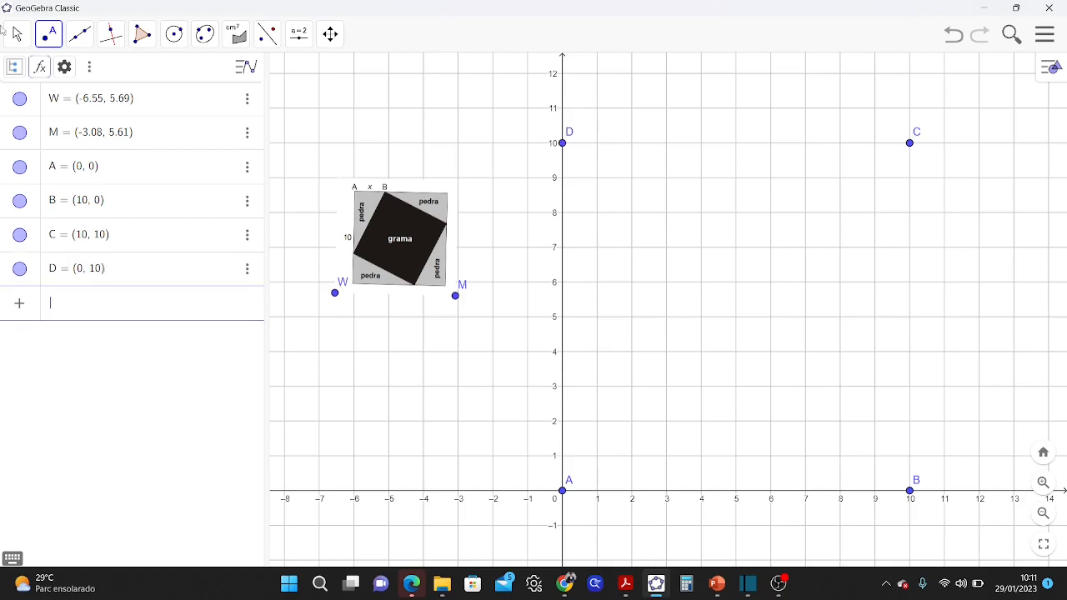
- Draw a closed polygon through the points A, B, C and D with the Polygon tool
left_click(142, 35)
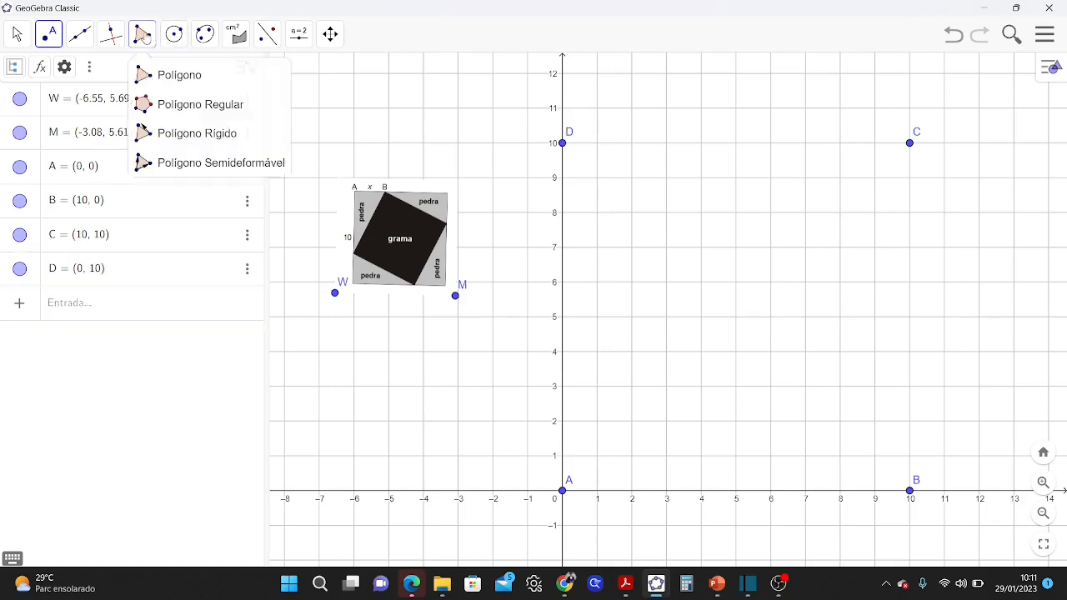
left_click(175, 77)
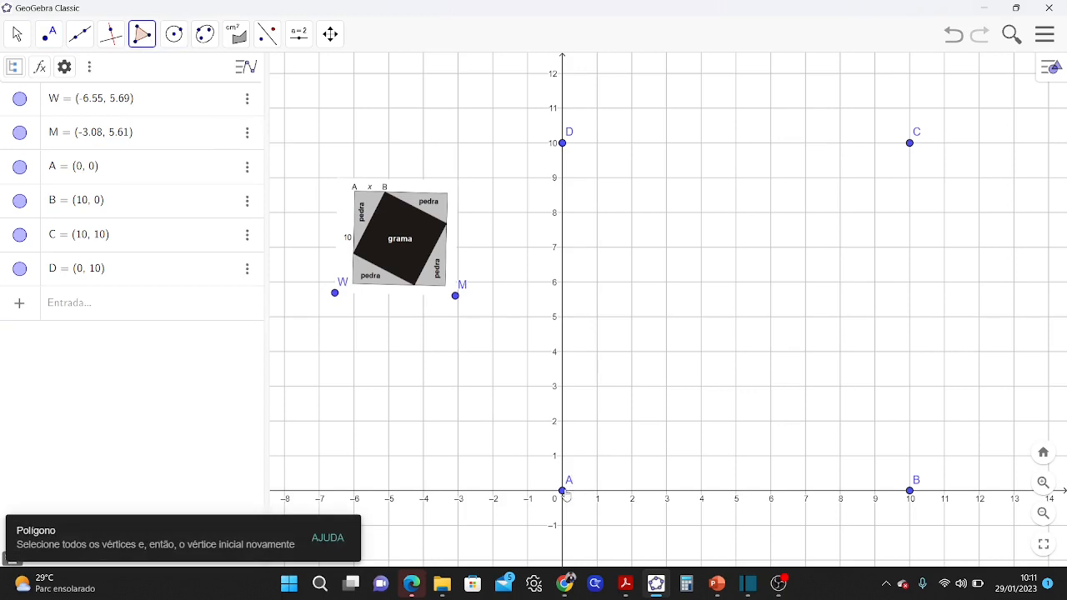
left_click(563, 491)
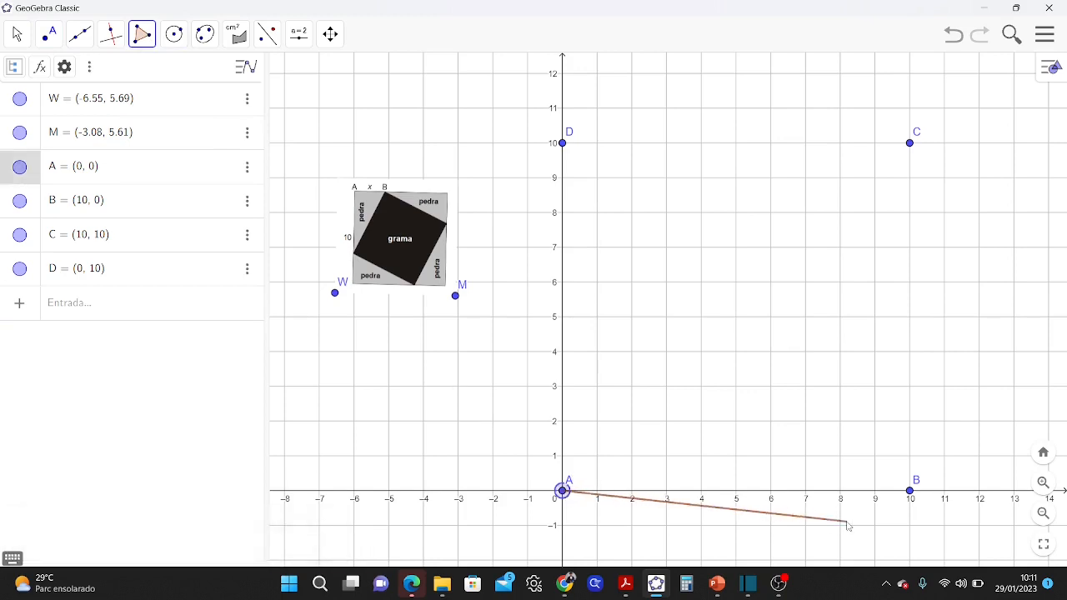
left_click(910, 492)
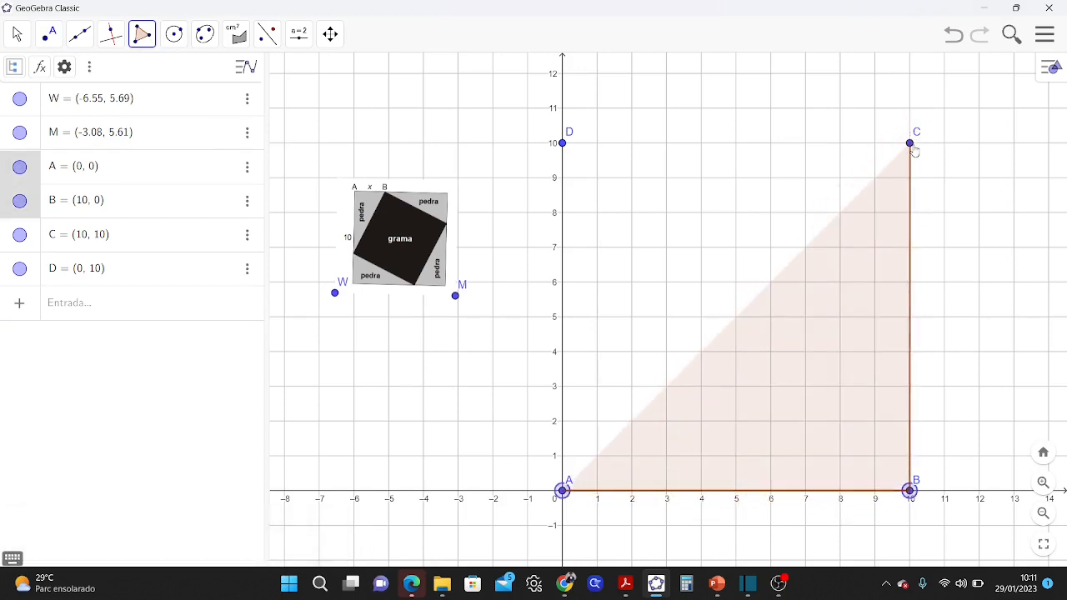
left_click(911, 146)
left_click(562, 145)
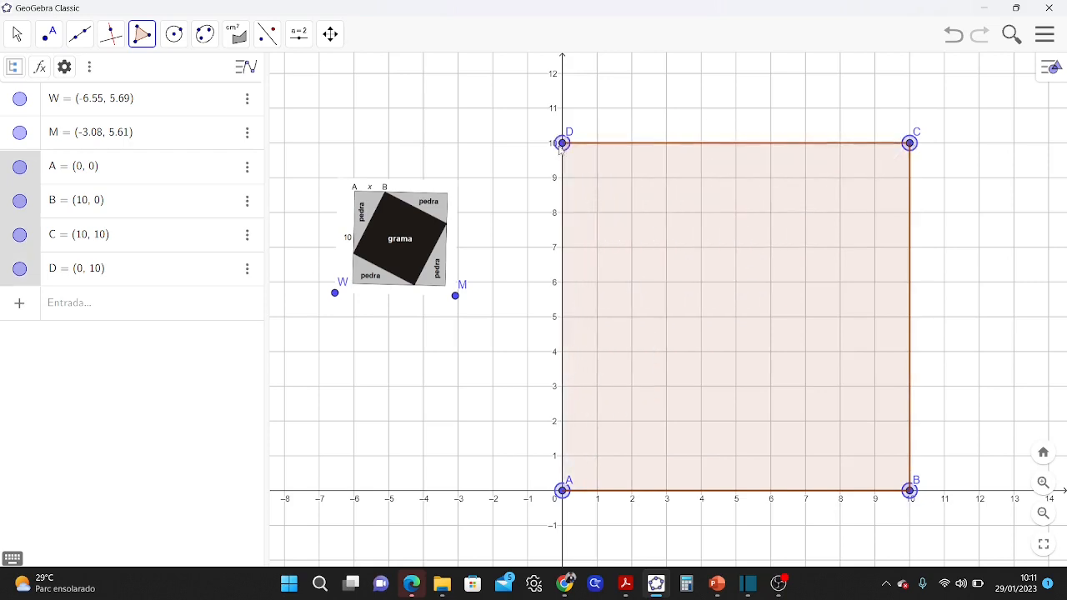
left_click(563, 491)
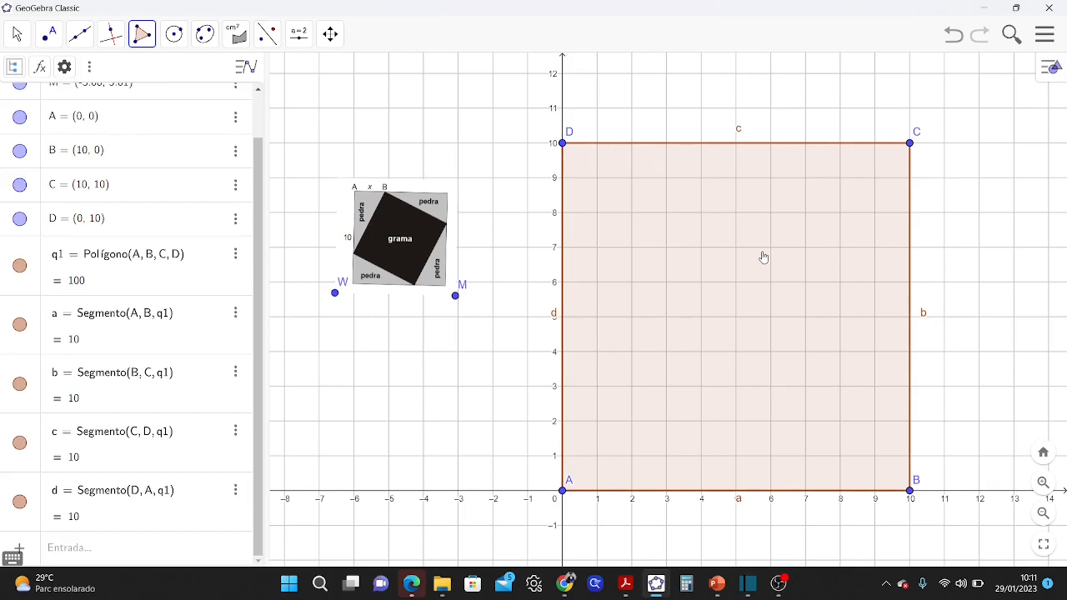
- Hide the grid in the graphics view
right_click(421, 326)
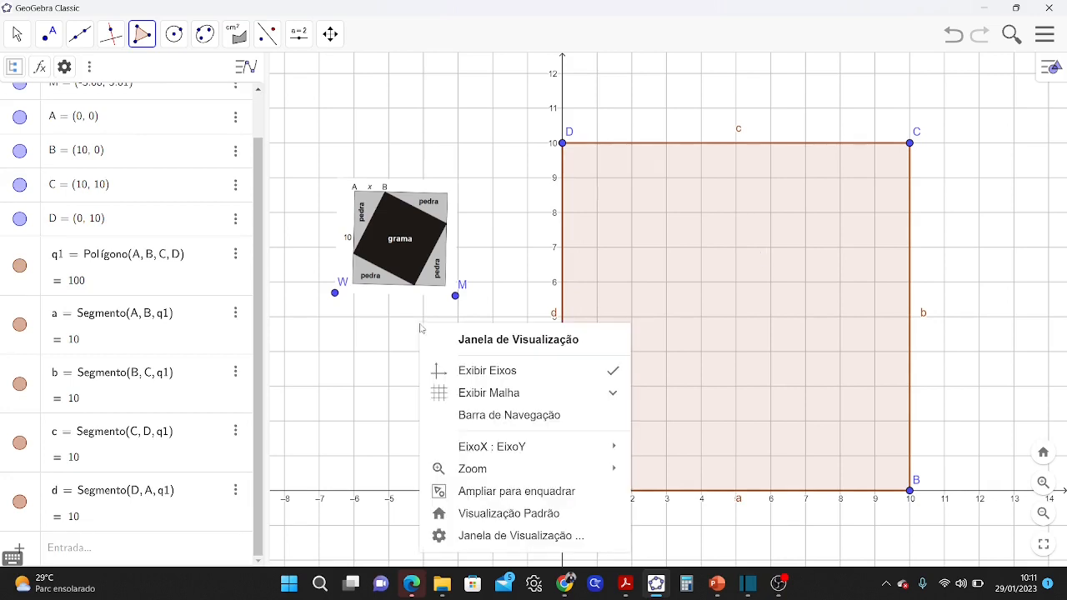
left_click(473, 392)
left_click(484, 416)
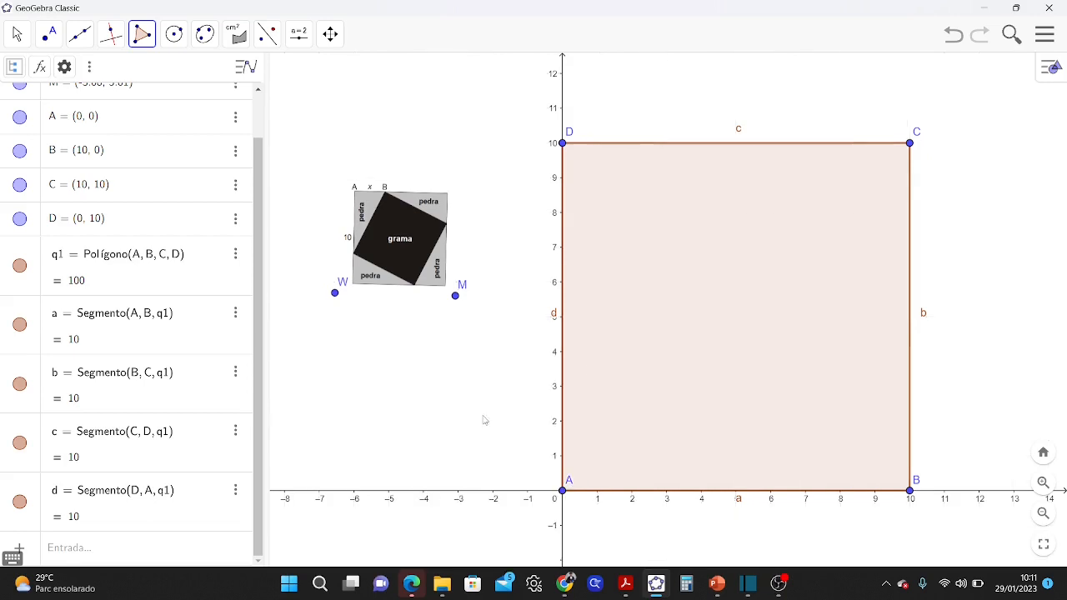
- Colour the square ABCD light grey (192, 192, 192) and set its transparency slider to the maximum of 100
right_click(749, 276)
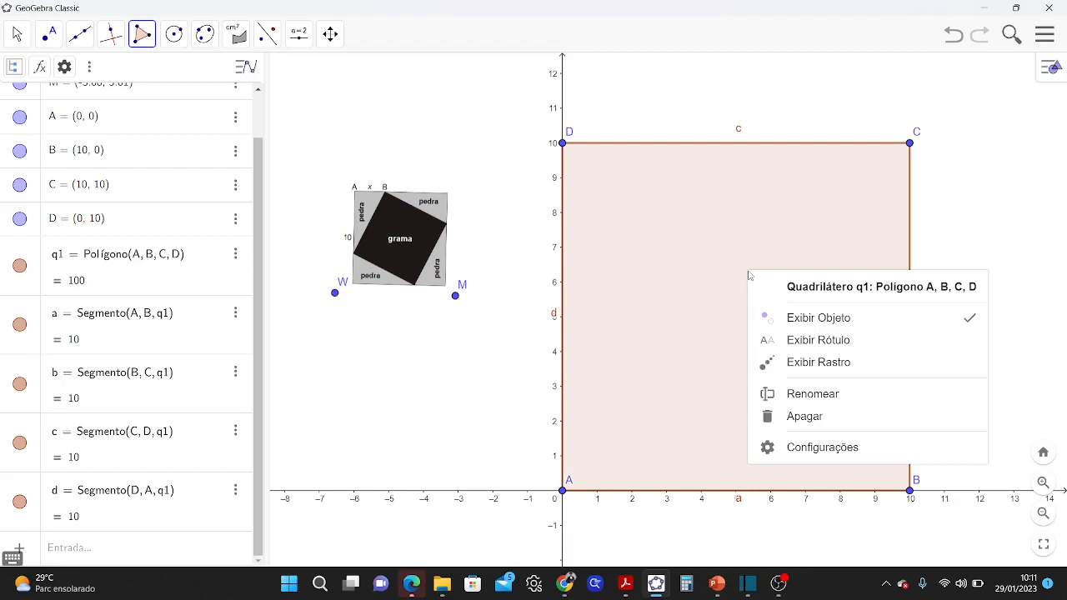
left_click(800, 447)
left_click(898, 66)
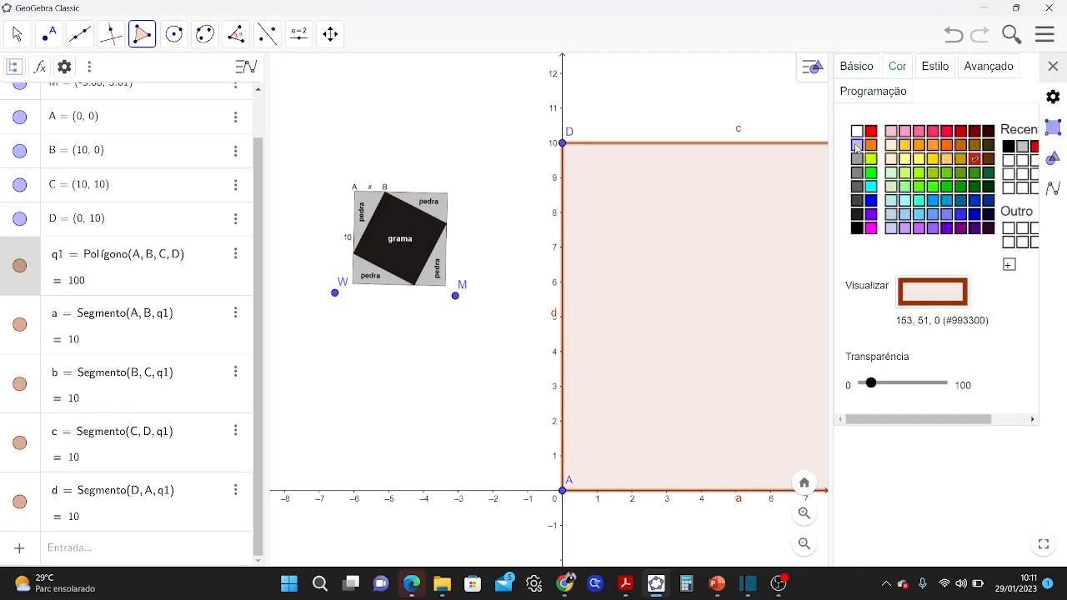
left_click(856, 144)
left_click_drag(871, 383, 958, 388)
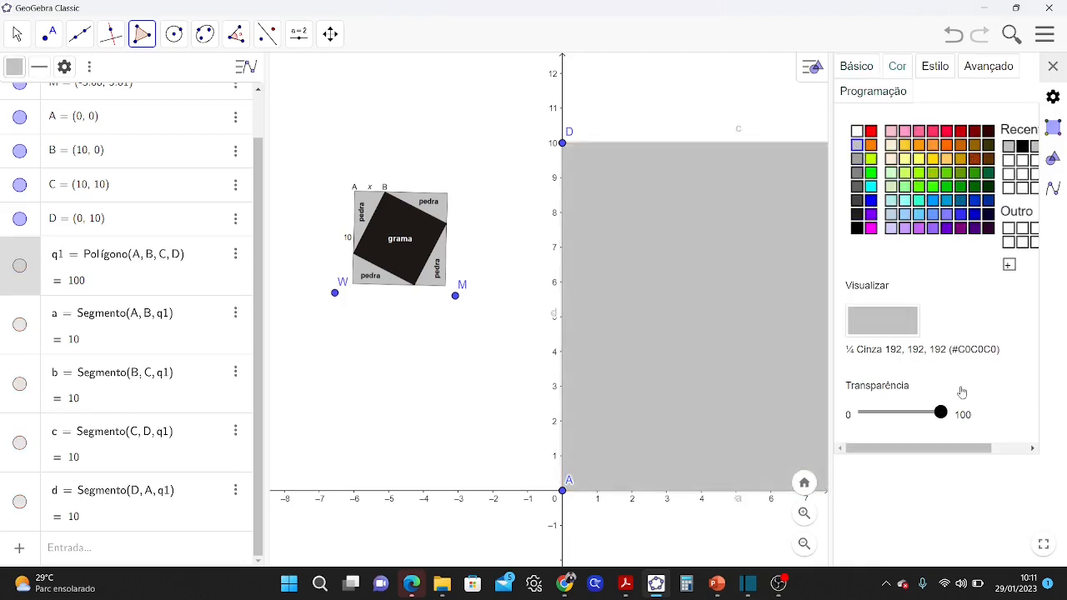
left_click(1052, 66)
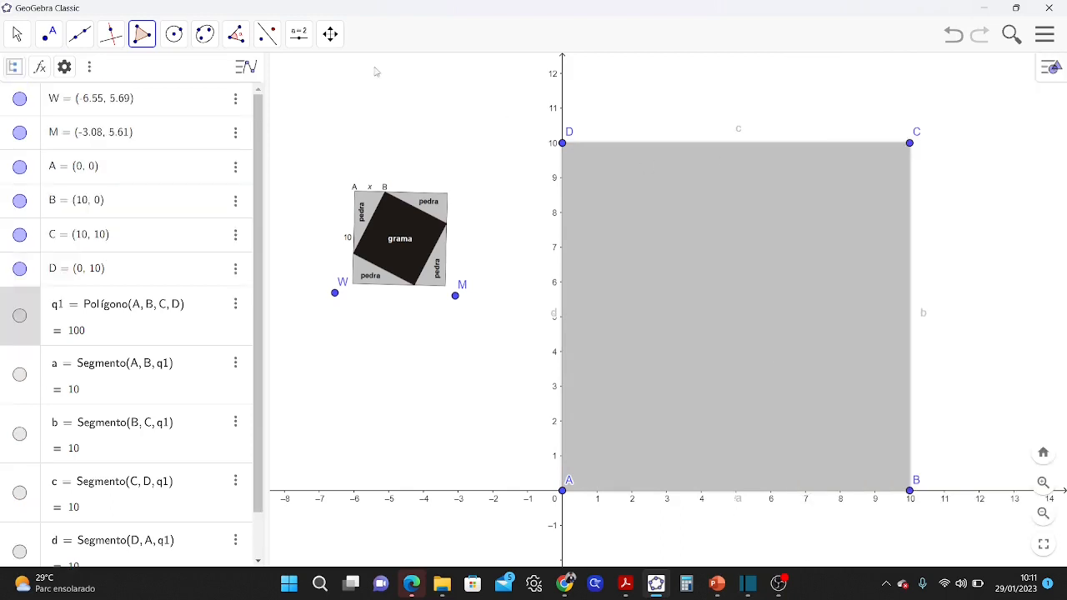
- Add length labels to sides AB and BC with the distance tool, and place the AB label below the axis numbers
left_click(298, 35)
left_click(237, 34)
left_click(236, 34)
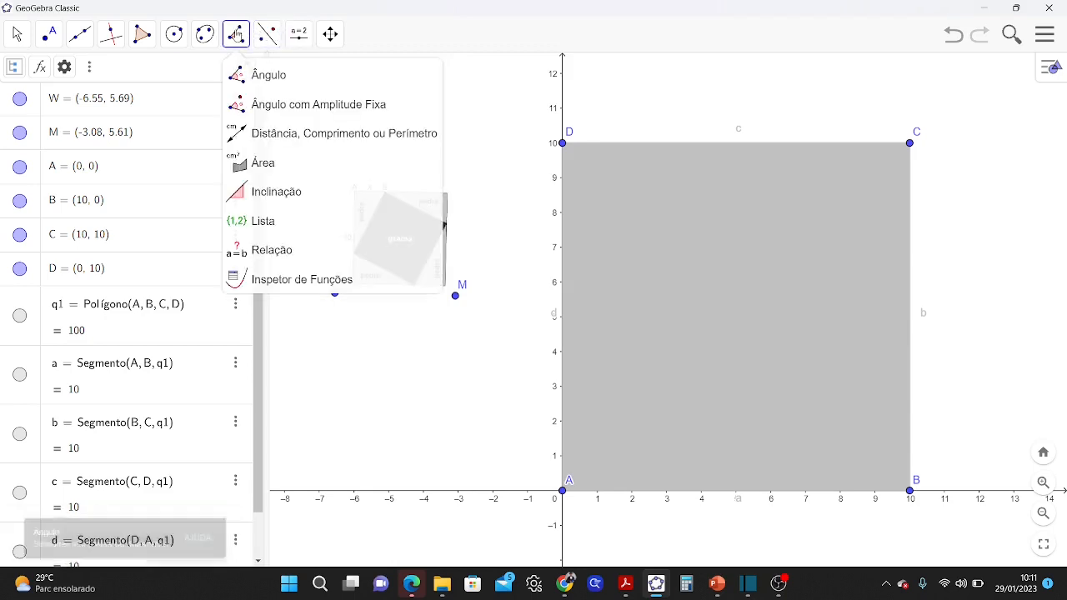
left_click(280, 134)
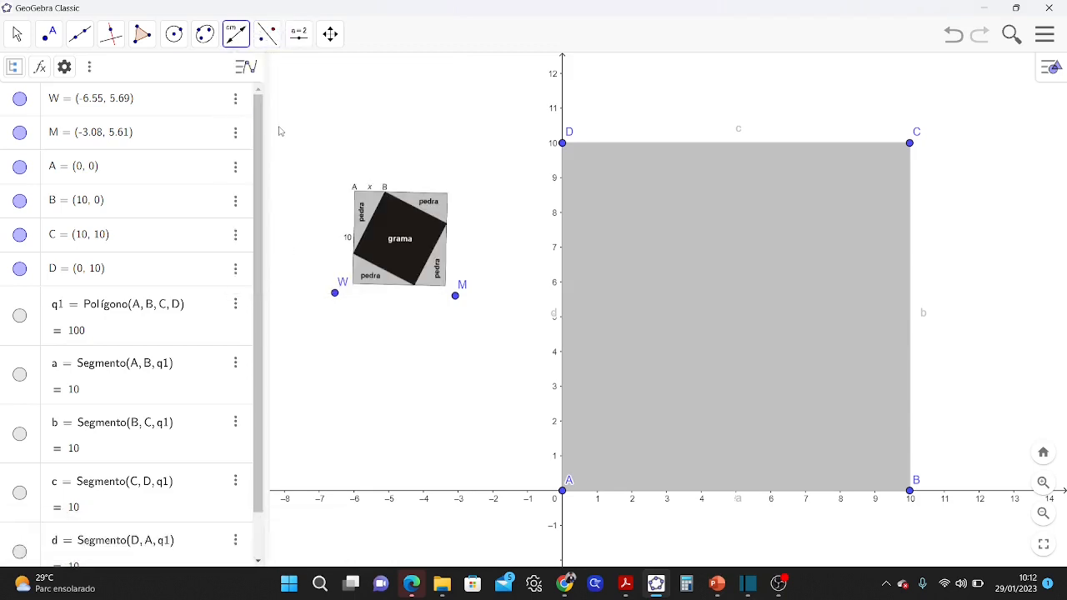
left_click(735, 498)
left_click(911, 357)
left_click(13, 35)
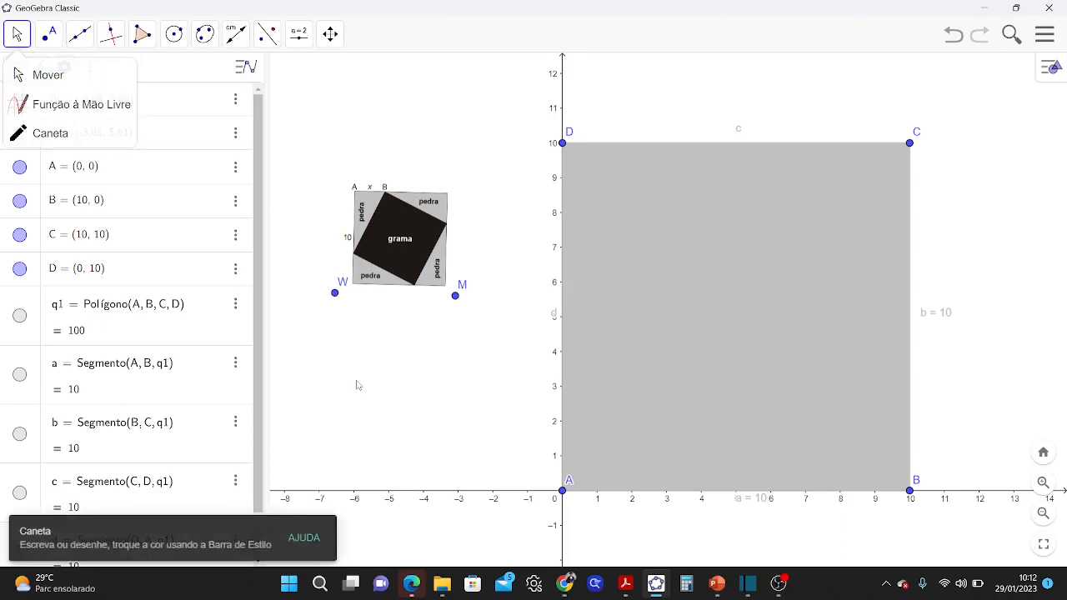
left_click_drag(757, 500, 751, 522)
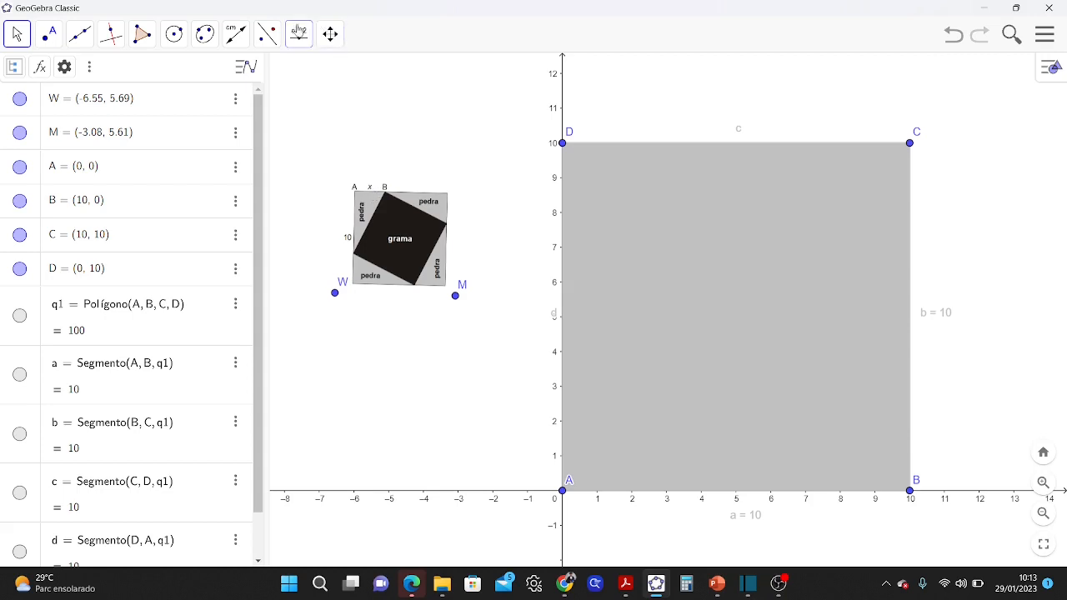
- Create a number slider X above the reference image, ranging from 0 to 10 with increment 1, and set it to 2
left_click(297, 33)
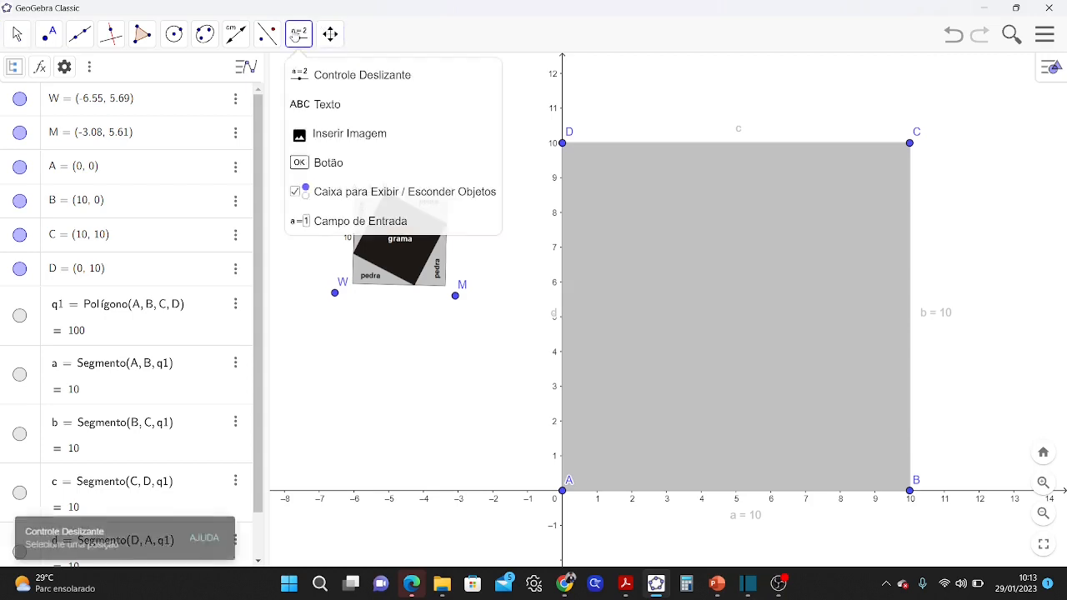
left_click(334, 74)
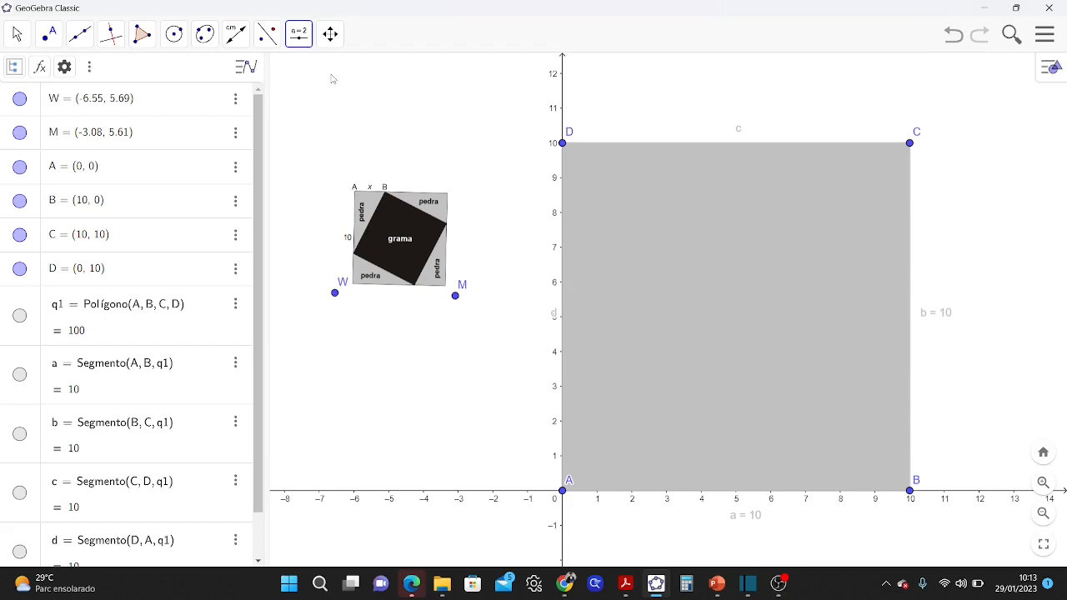
left_click(324, 120)
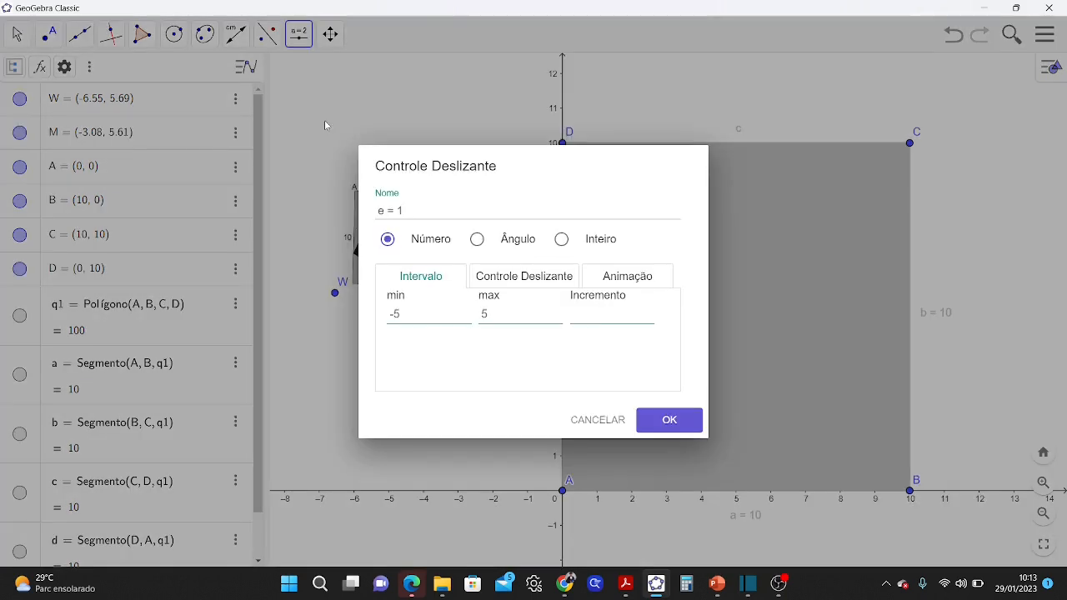
left_click_drag(409, 215, 372, 216)
type("x")
left_click(431, 313)
type("0")
key("Tab")
type("10")
left_click(591, 324)
type("1")
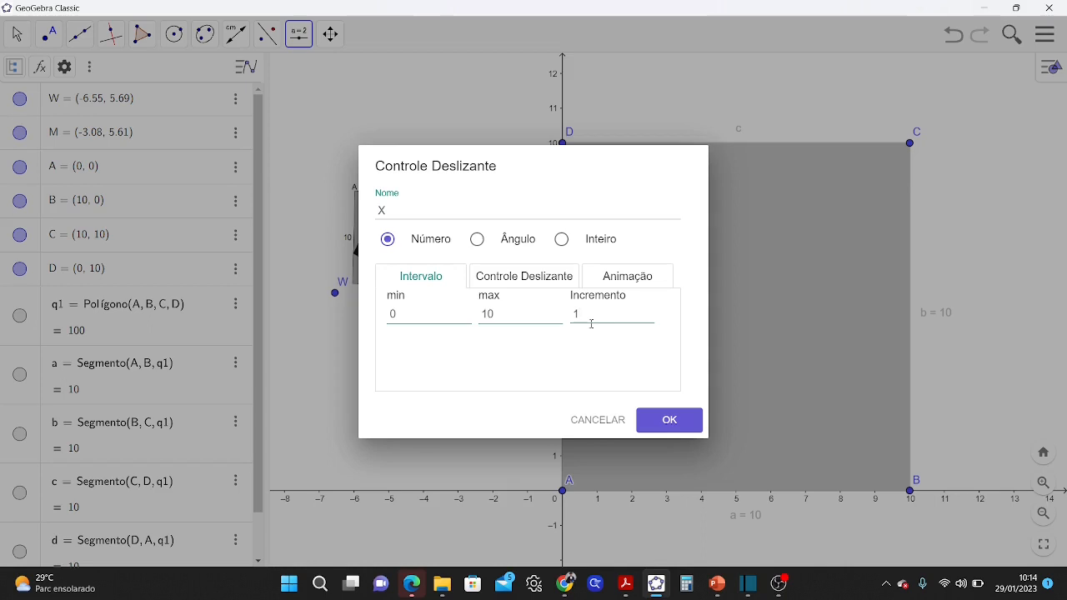
left_click(674, 420)
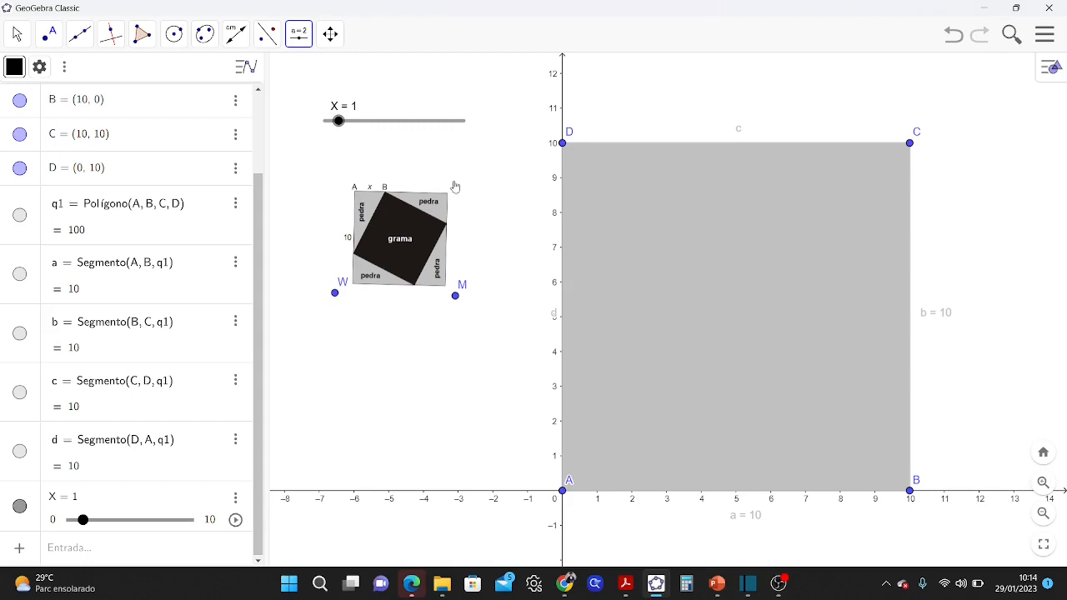
mouse_move(337, 120)
left_mouse_down()
mouse_move(427, 140)
mouse_move(464, 135)
mouse_move(350, 134)
mouse_move(472, 141)
mouse_move(337, 133)
mouse_move(476, 133)
mouse_move(337, 125)
mouse_move(352, 125)
left_mouse_up()
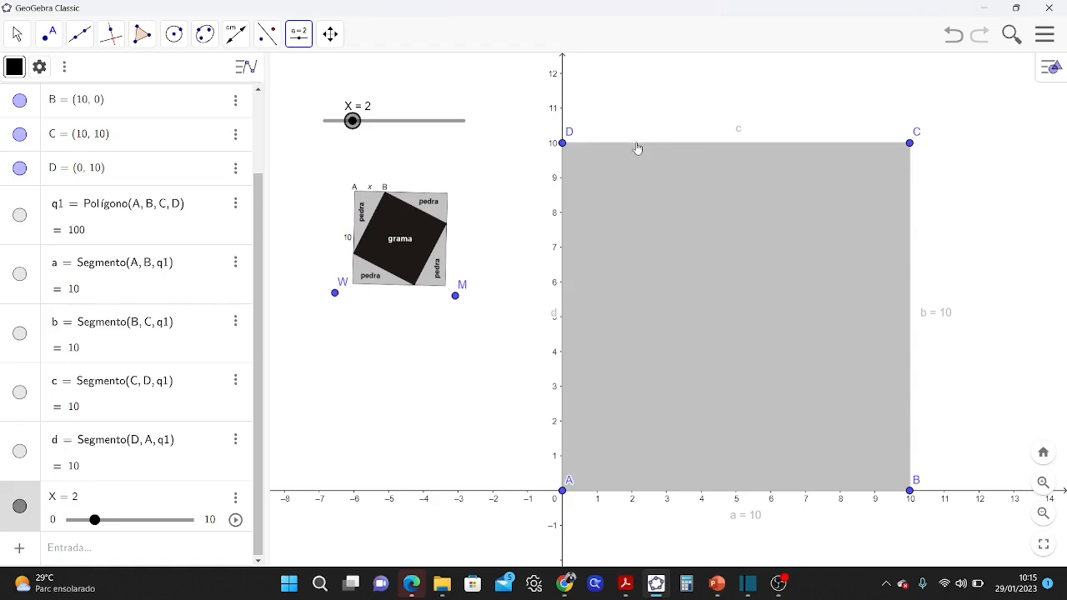
- Define the slider-dependent point E = (X, 10) on side CD
left_click(139, 548)
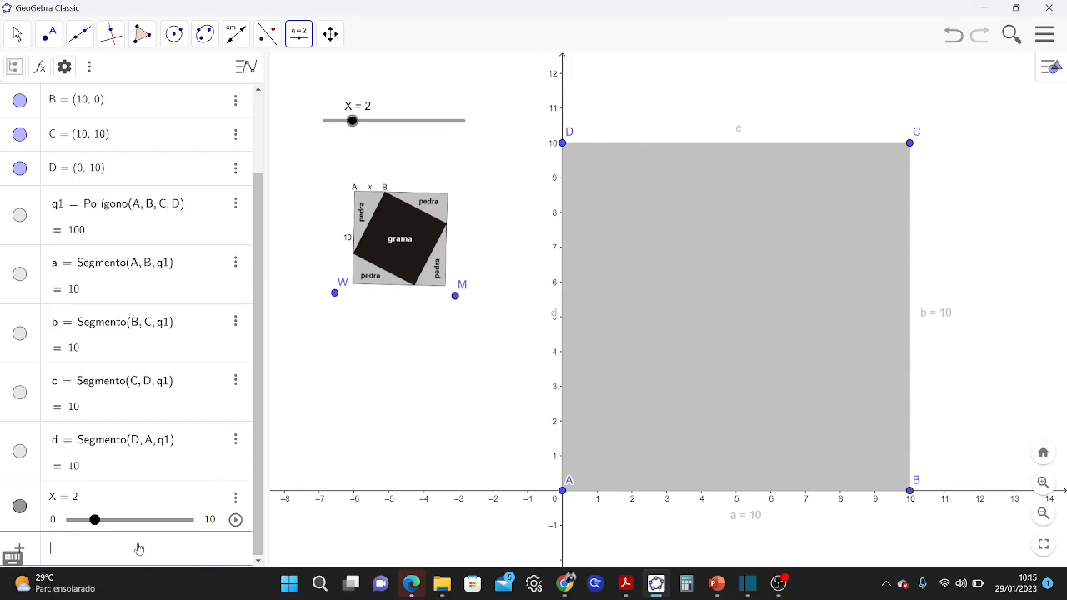
type("E = (")
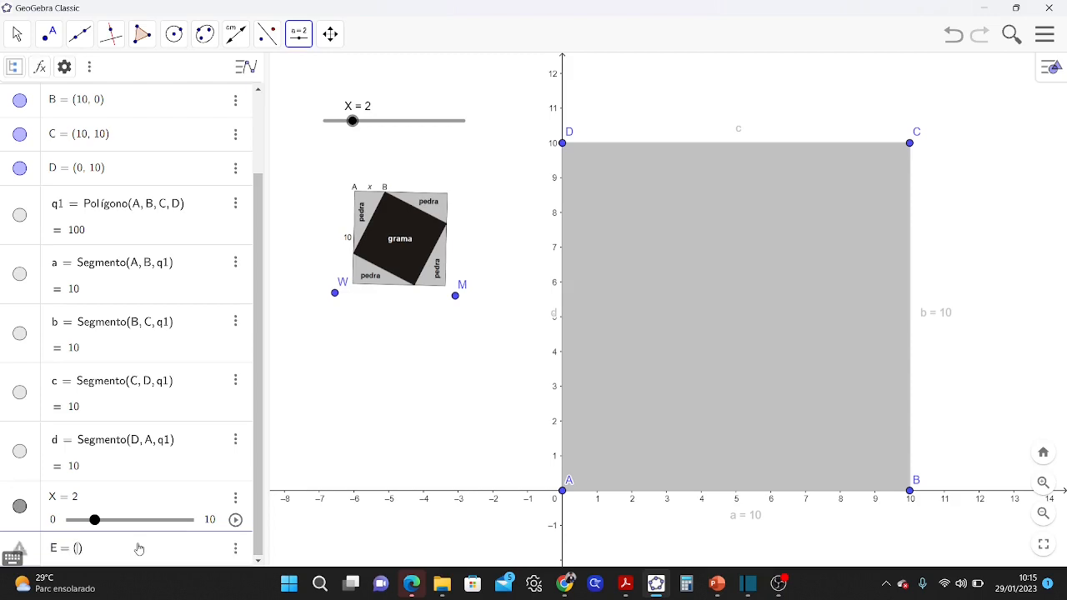
type("X")
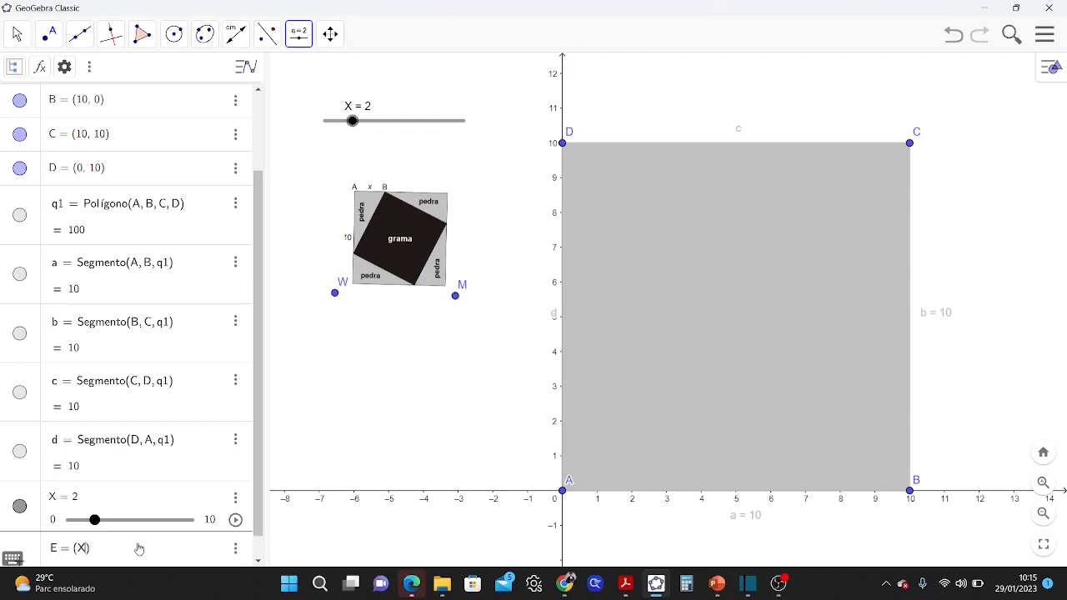
type(",")
type("10")
key("Return")
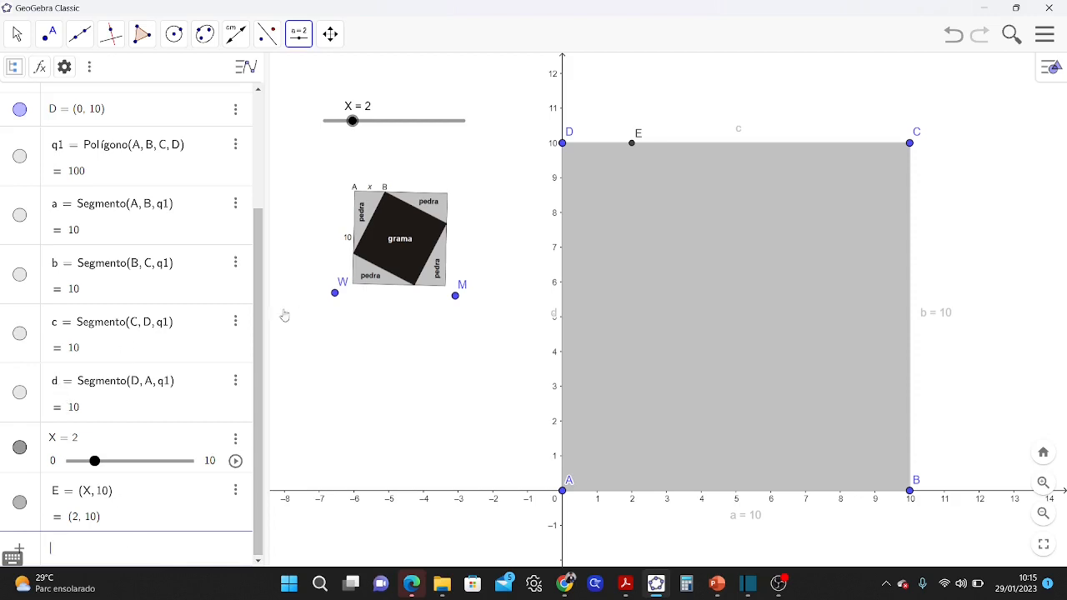
- Test how point E follows the slider by moving X to 9 and back to 2
left_click(353, 123)
left_click_drag(353, 122, 449, 122)
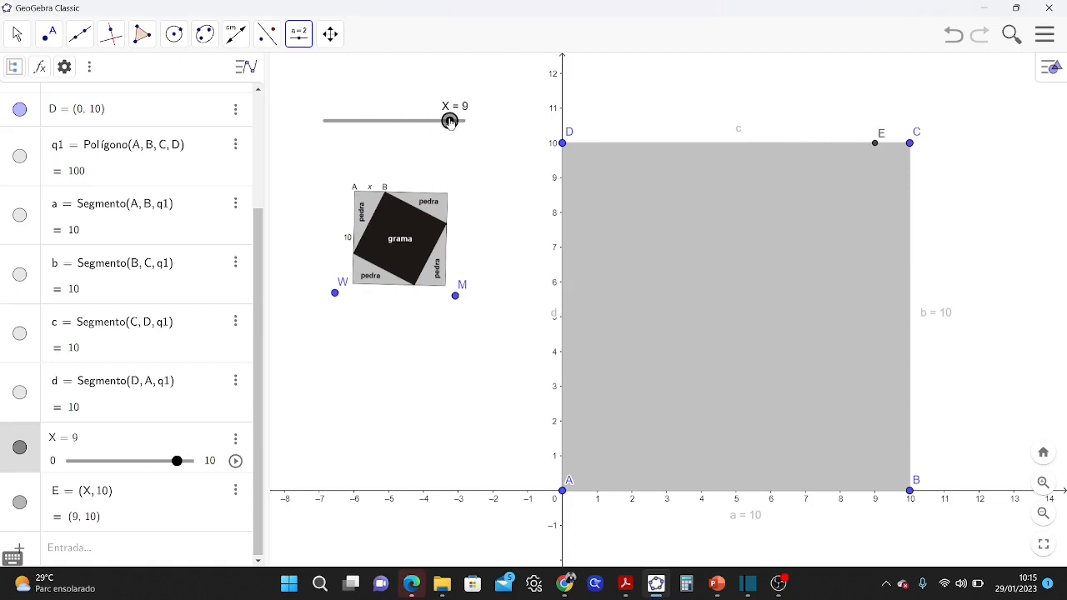
left_click_drag(449, 121, 352, 121)
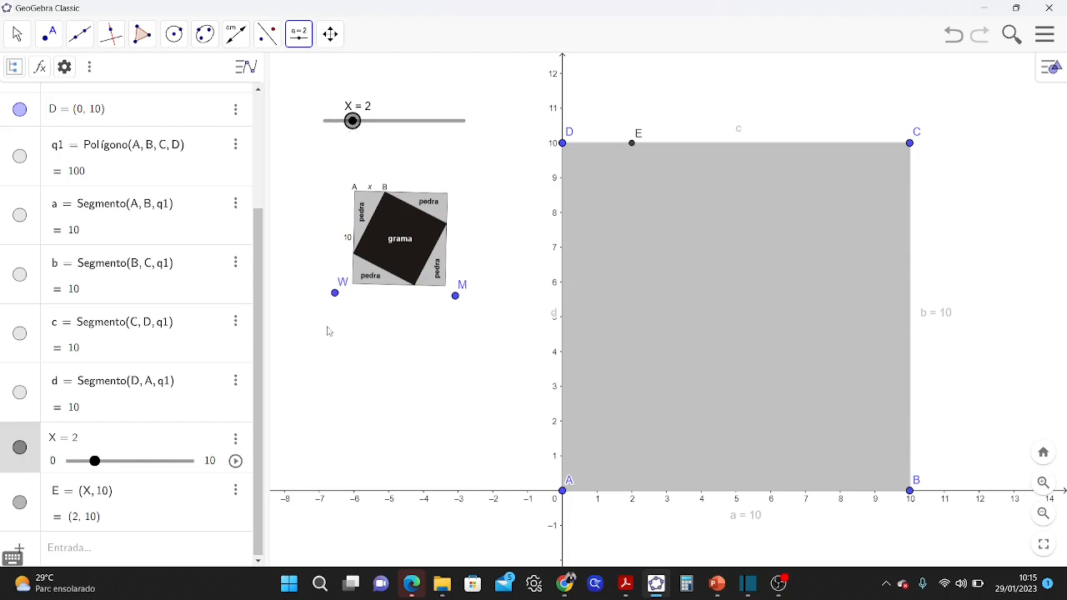
- Define the slider-dependent point F = (0, 0 + X) on side AD
left_click(130, 542)
type("F = ")
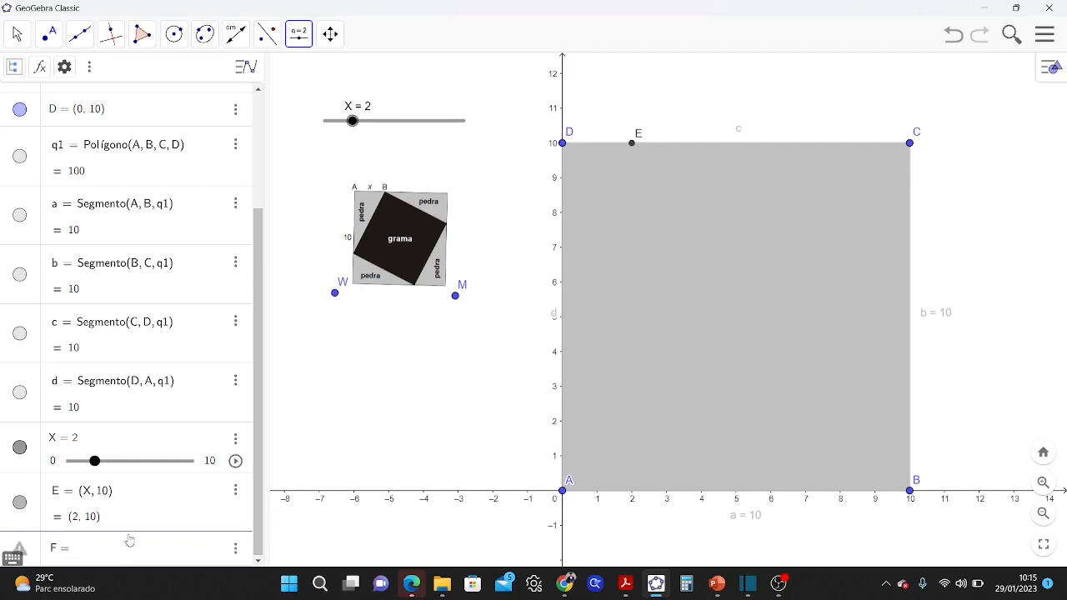
type("(")
type("0,")
type("0 + X")
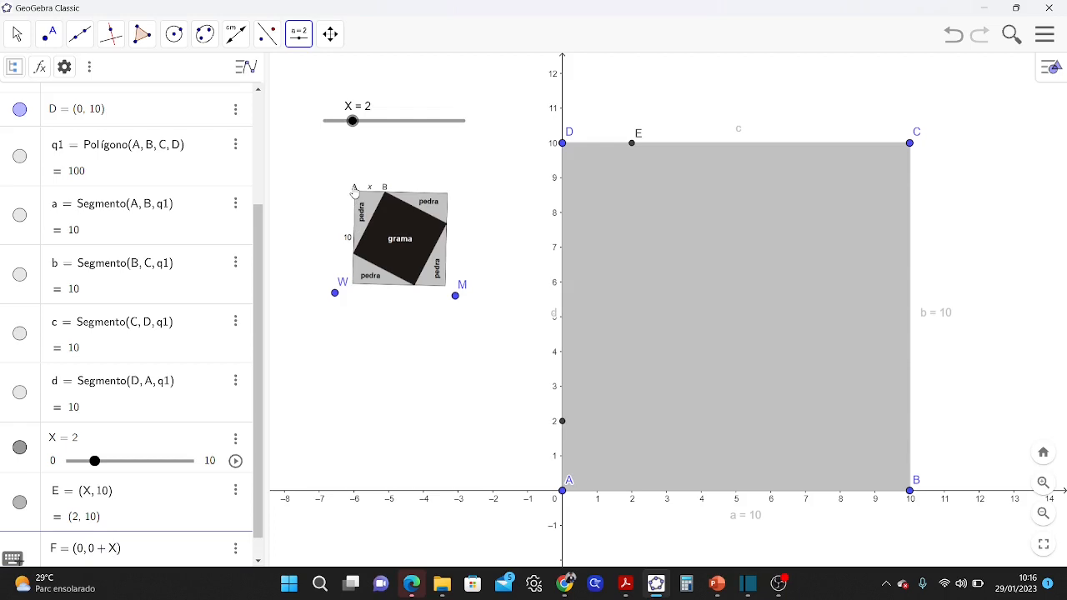
key("Return")
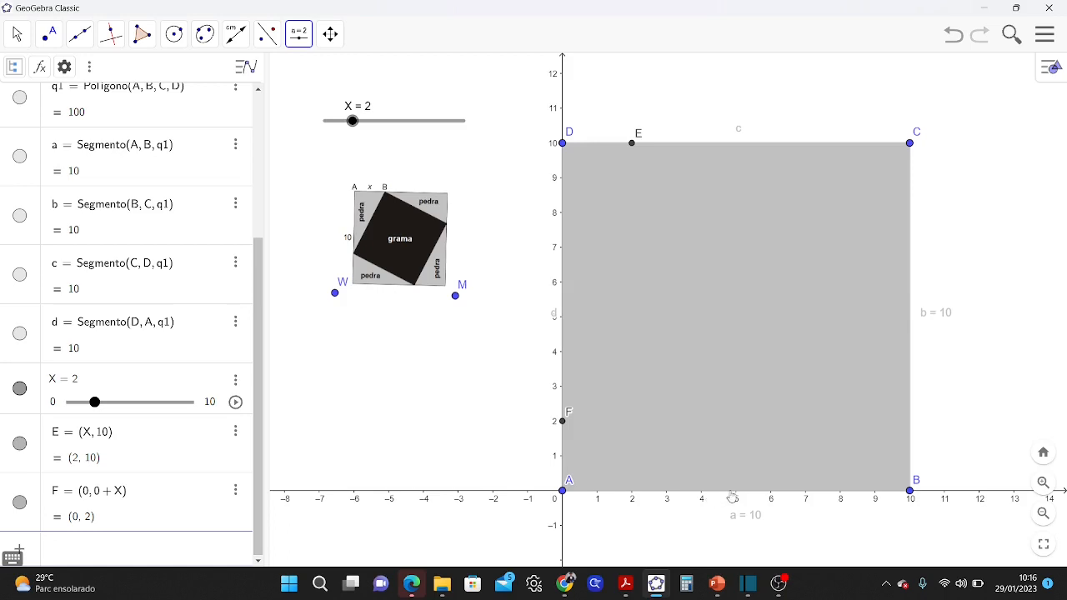
- Define the slider-dependent point G = (10 - X, 0) on side AB
type("G=")
type("=")
type("(")
type("10-X")
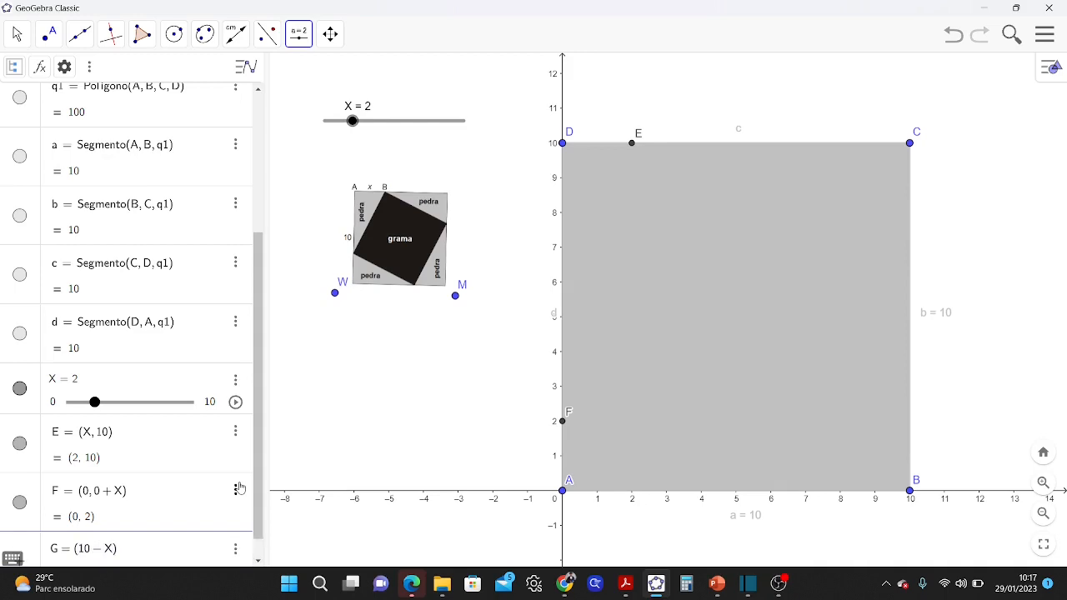
type(",0")
key("Return")
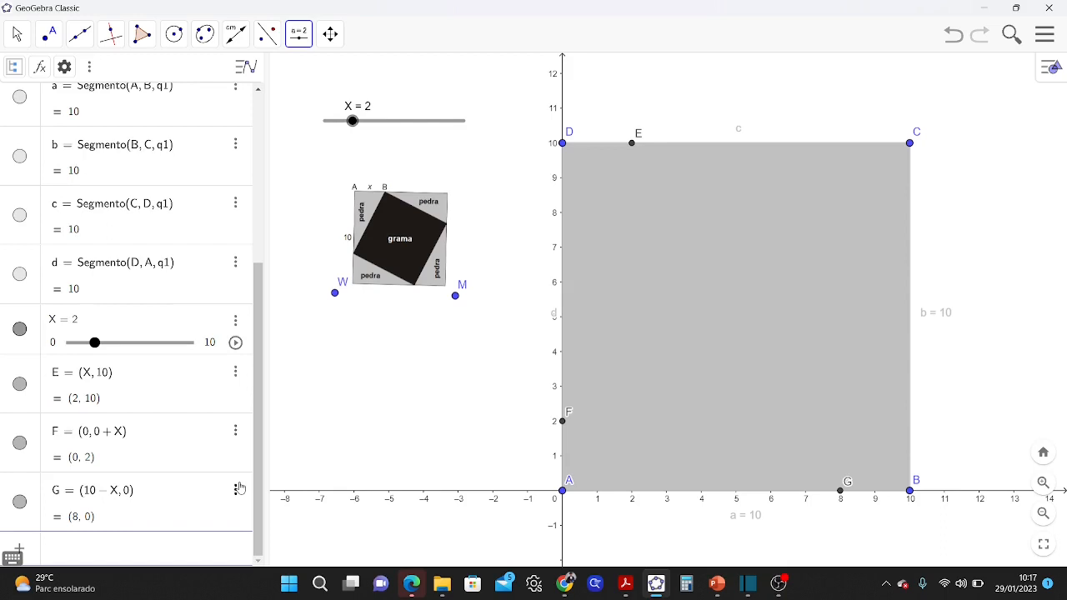
- Define the slider-dependent point H = (10, 10 - X) on side BC
type("H = ")
type("(")
type("10")
type(",")
type("10-X")
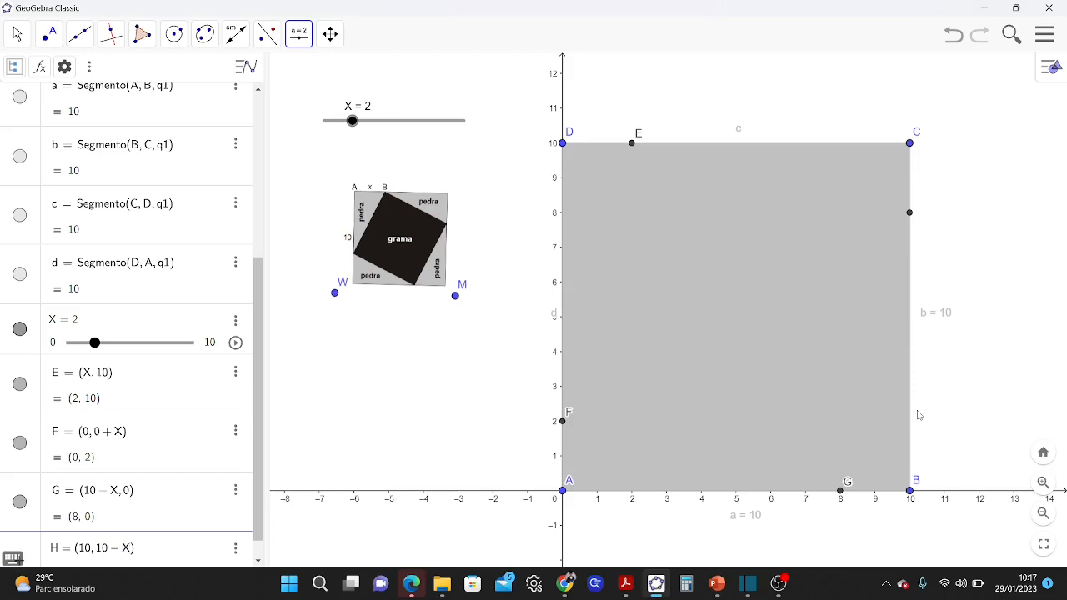
key("Return")
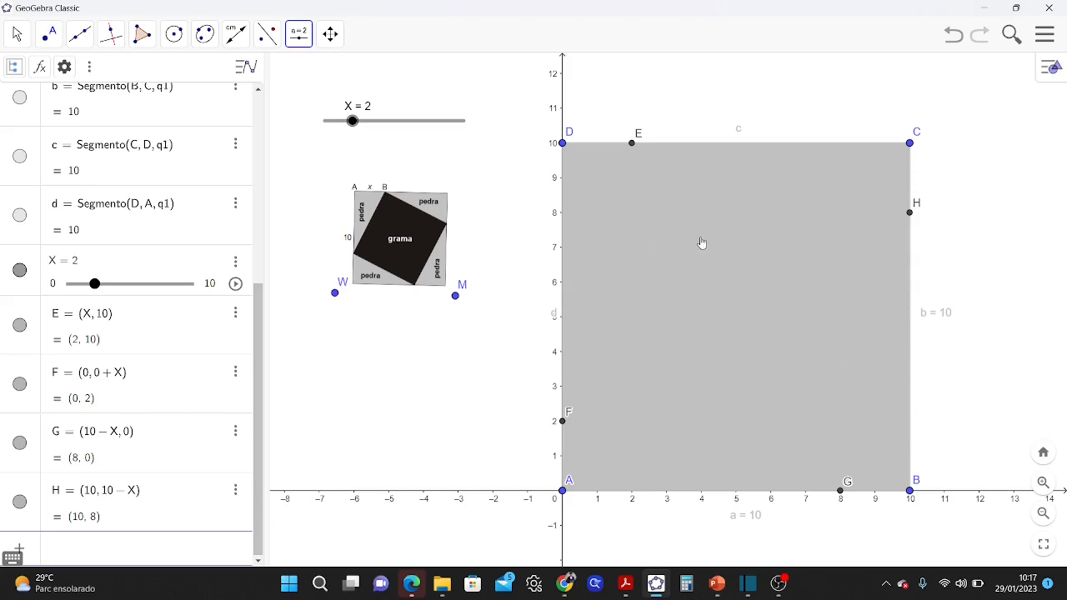
- Move slider X up to 10 to test points E, F, G and H, and set it to 1
left_click(354, 121)
left_click_drag(353, 120, 465, 123)
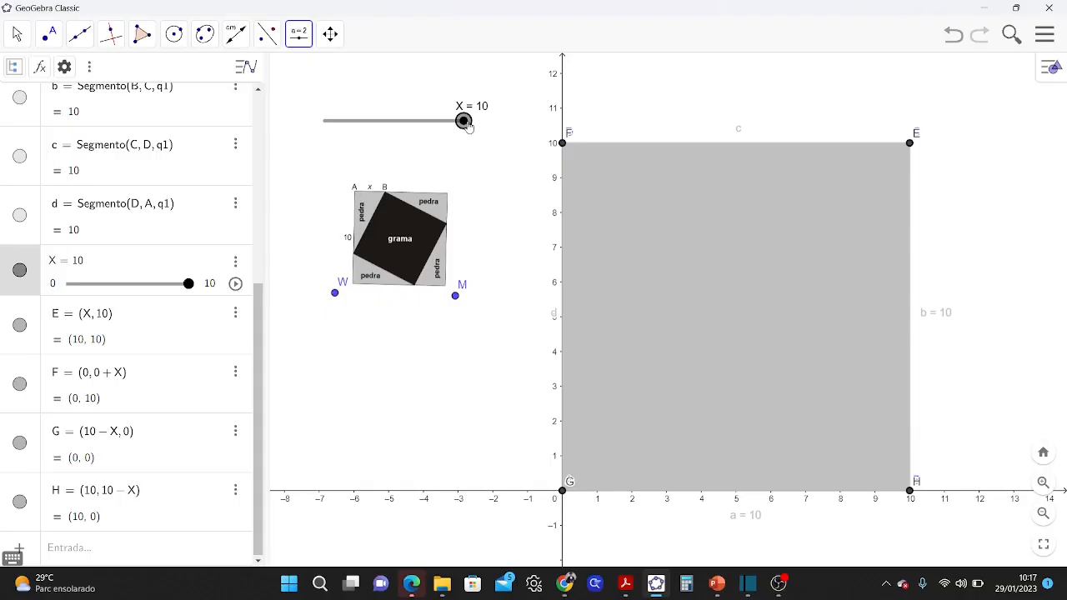
left_click_drag(466, 125, 339, 147)
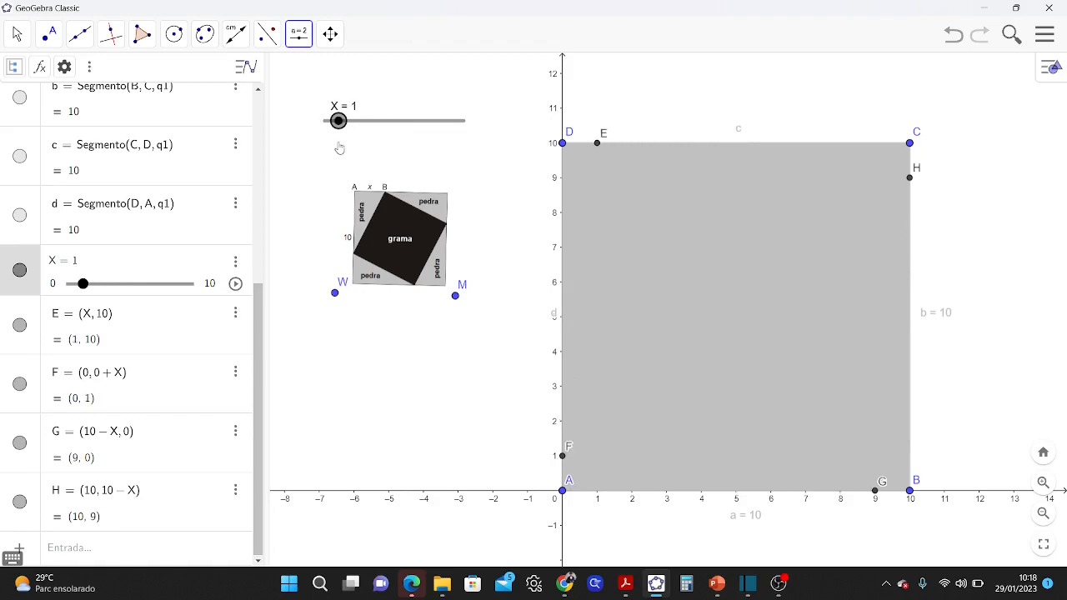
- Draw the closed inner polygon through the points E, F, G and H with the Polygon tool
left_click(146, 37)
left_click(165, 74)
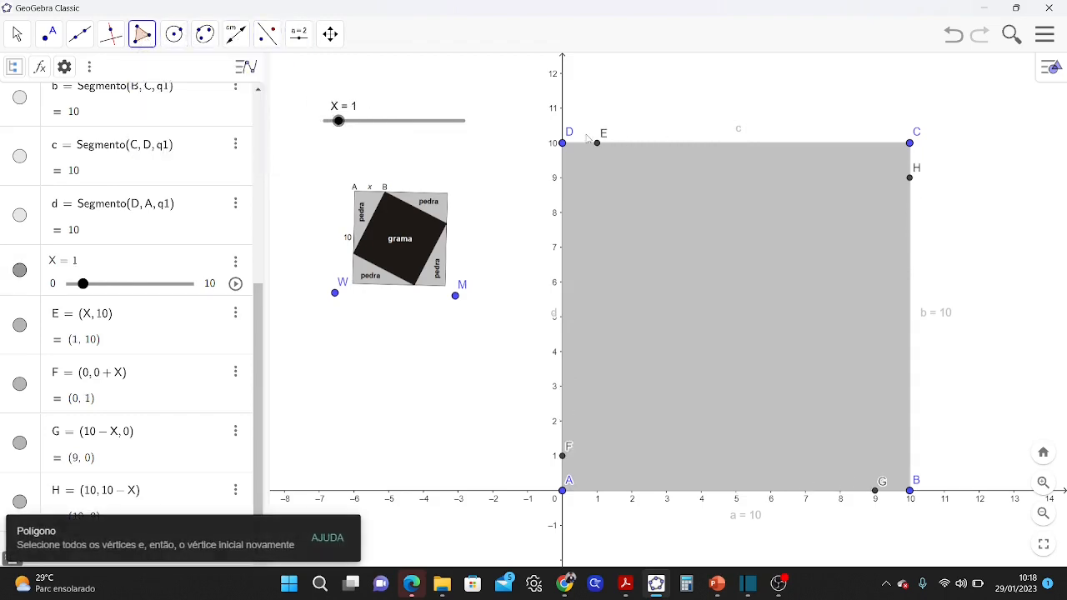
left_click(596, 143)
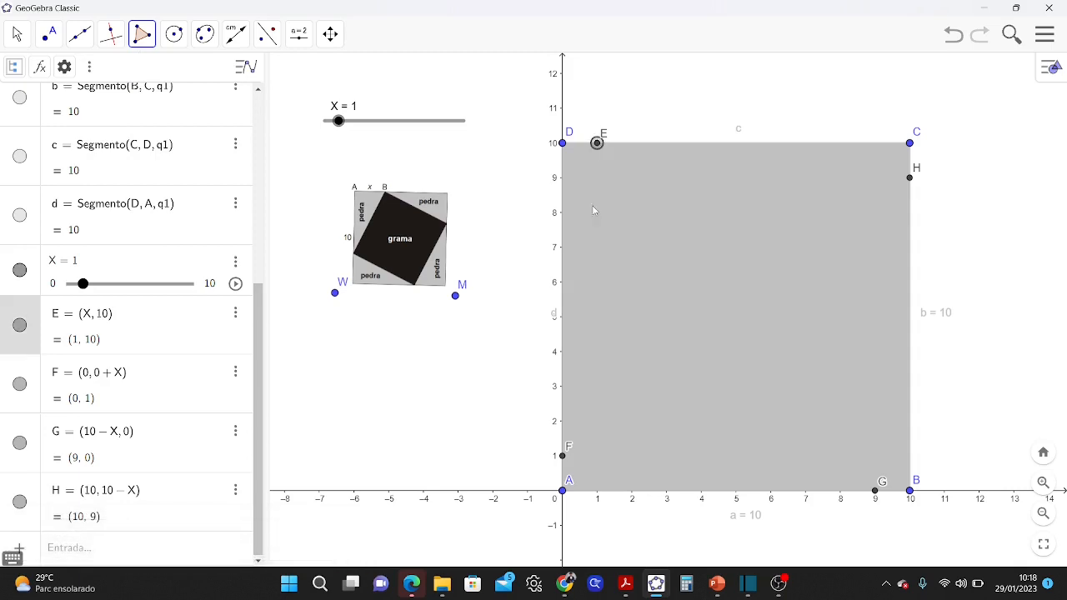
left_click(561, 455)
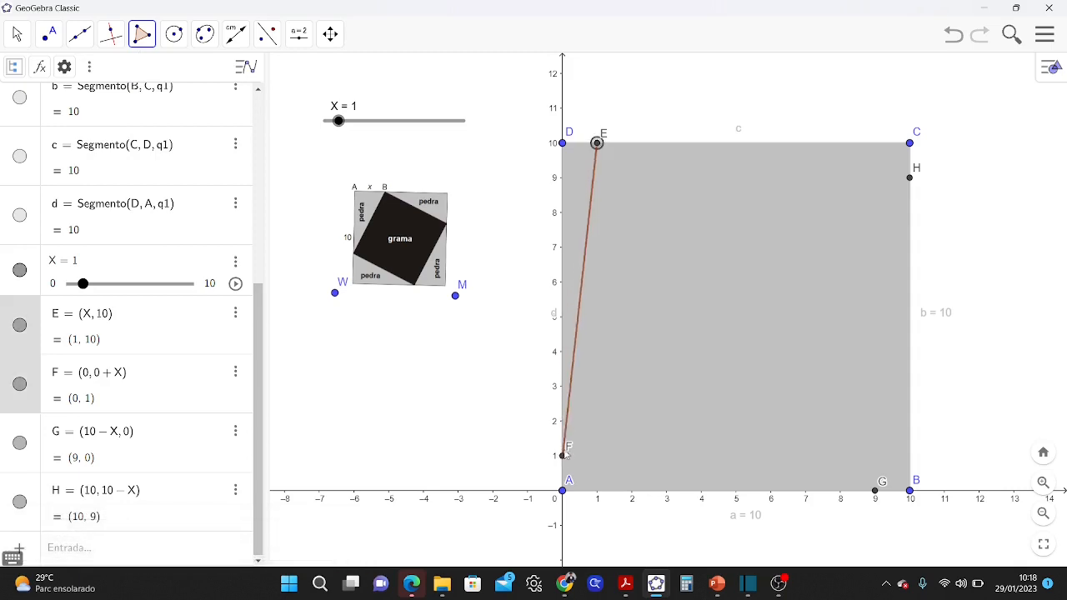
left_click(874, 490)
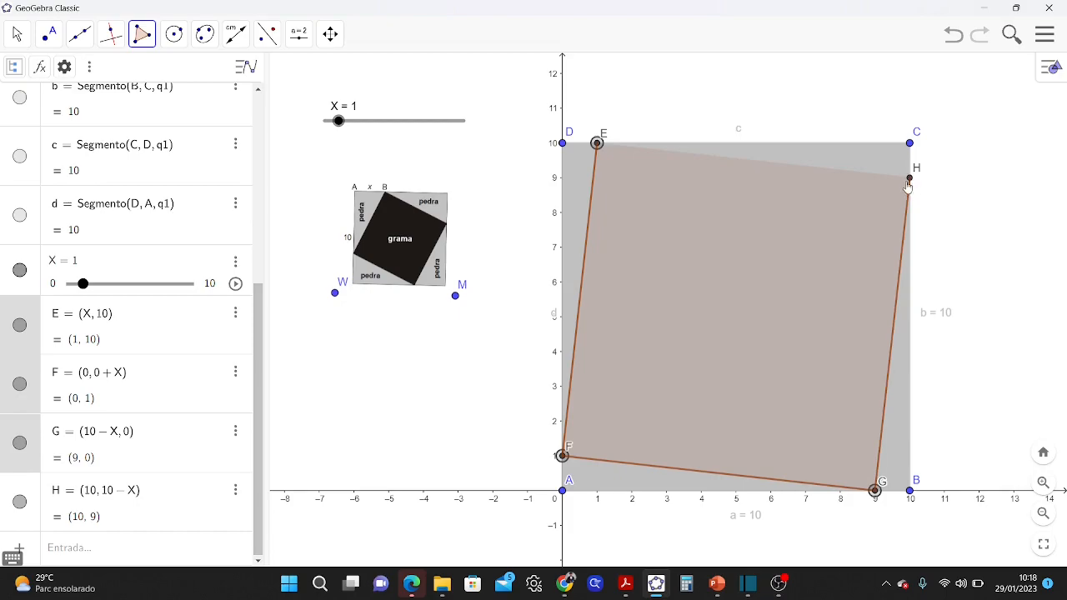
left_click(908, 180)
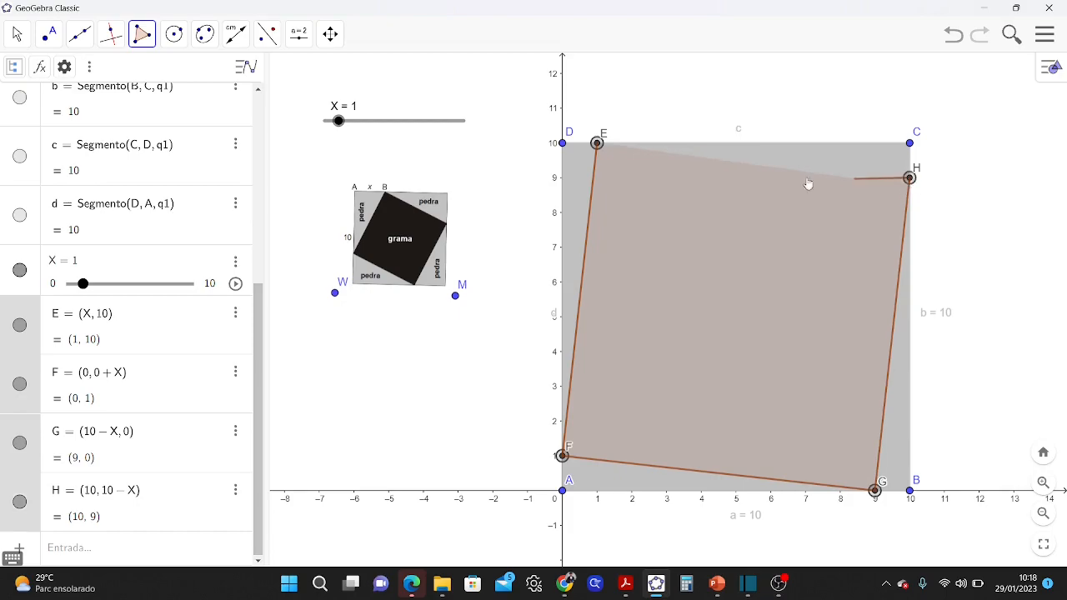
left_click(597, 143)
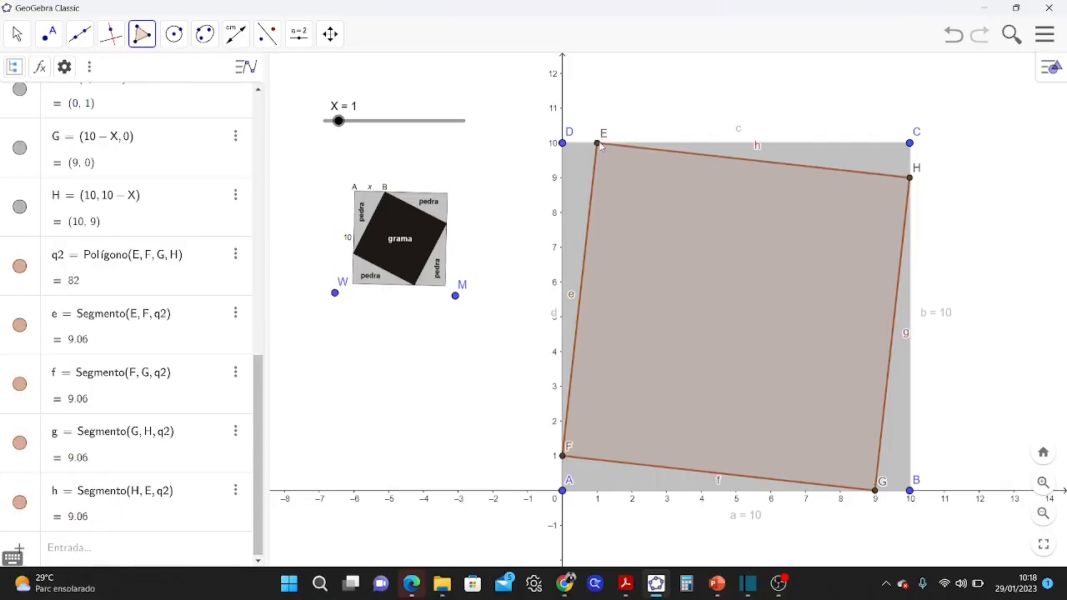
- Set the colour of the inner polygon EFGH to black and its fill opacity to 100
right_click(719, 269)
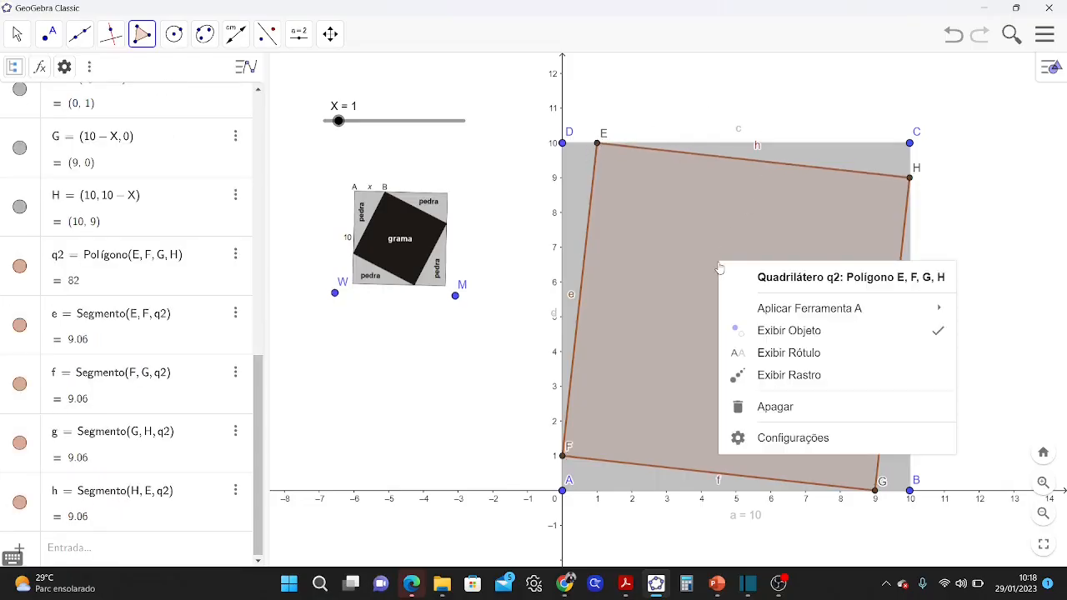
left_click(793, 438)
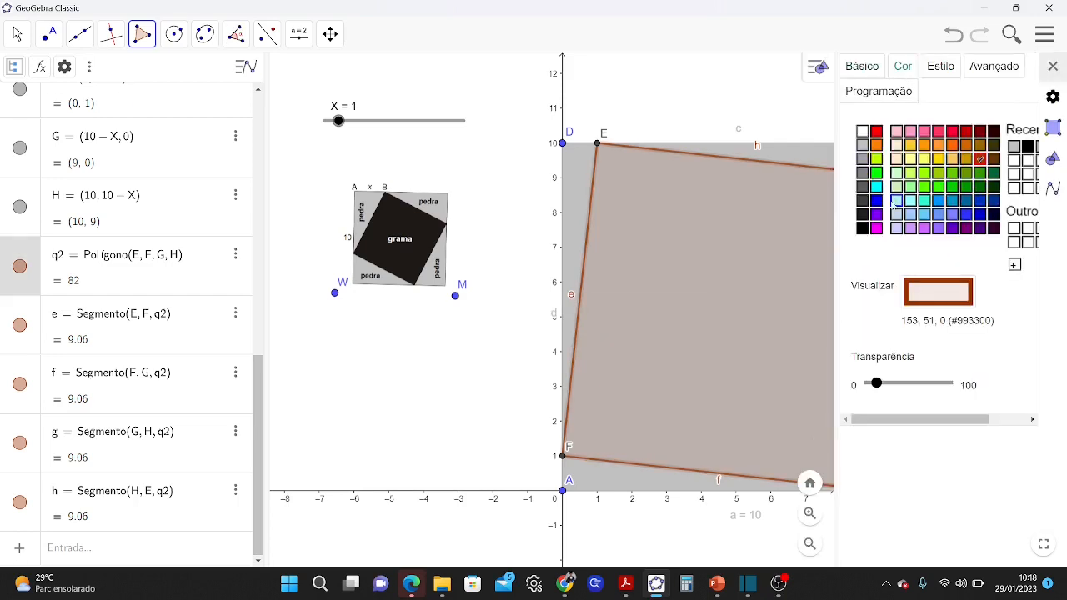
left_click(862, 227)
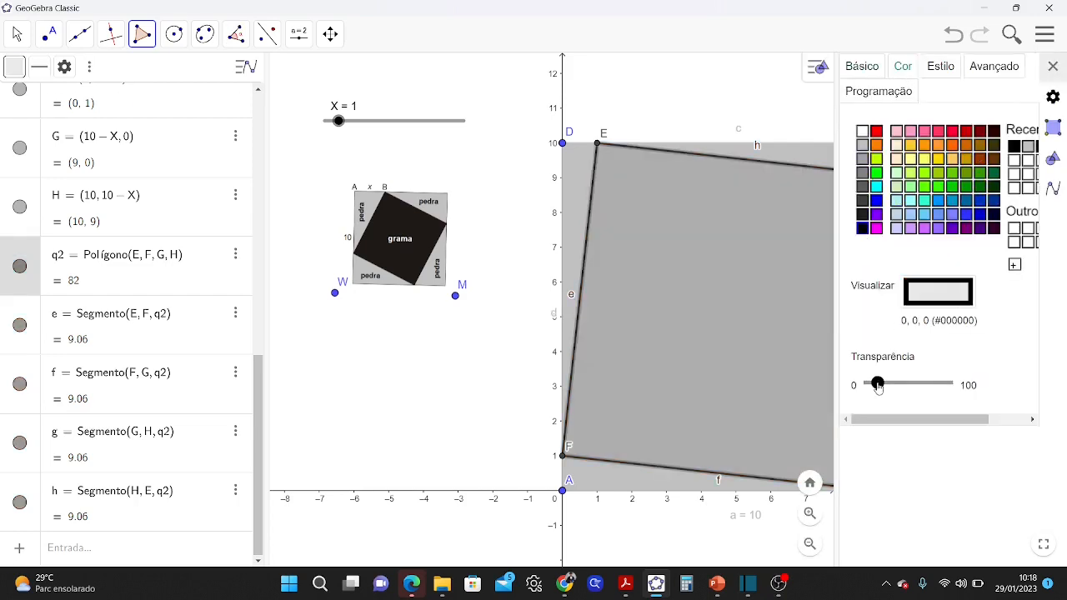
left_click_drag(875, 384, 946, 385)
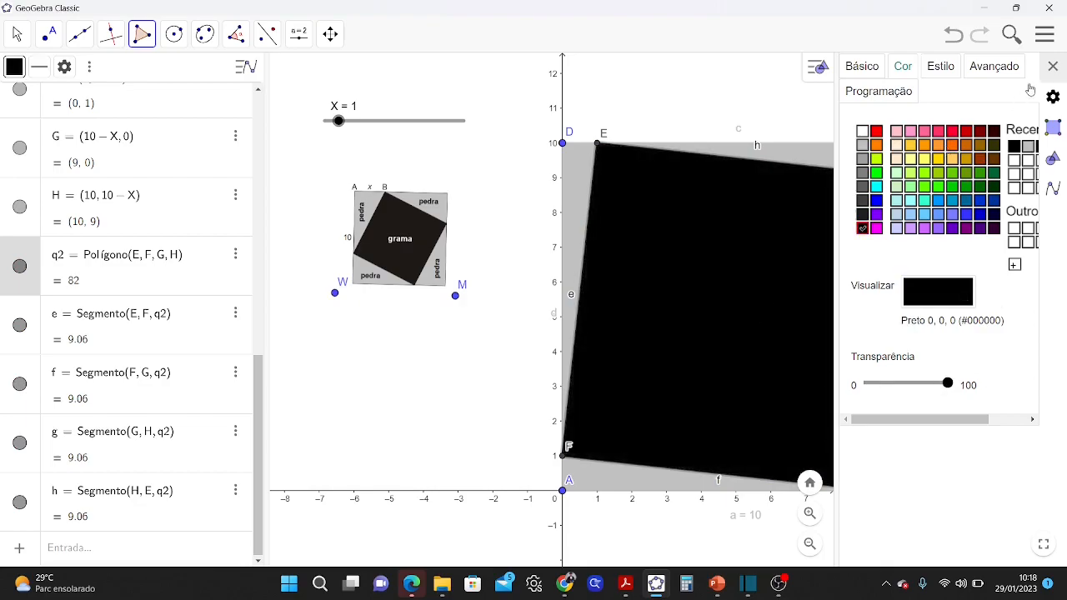
left_click(1051, 67)
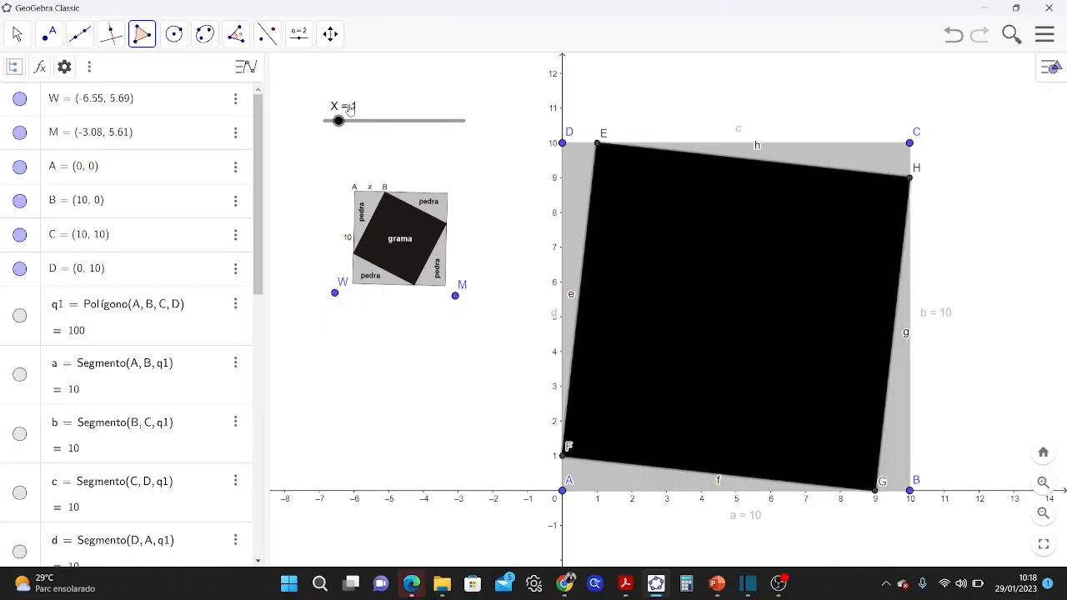
- Move the labels of points G and F outside the squares and hide the coordinate axes
left_click(23, 35)
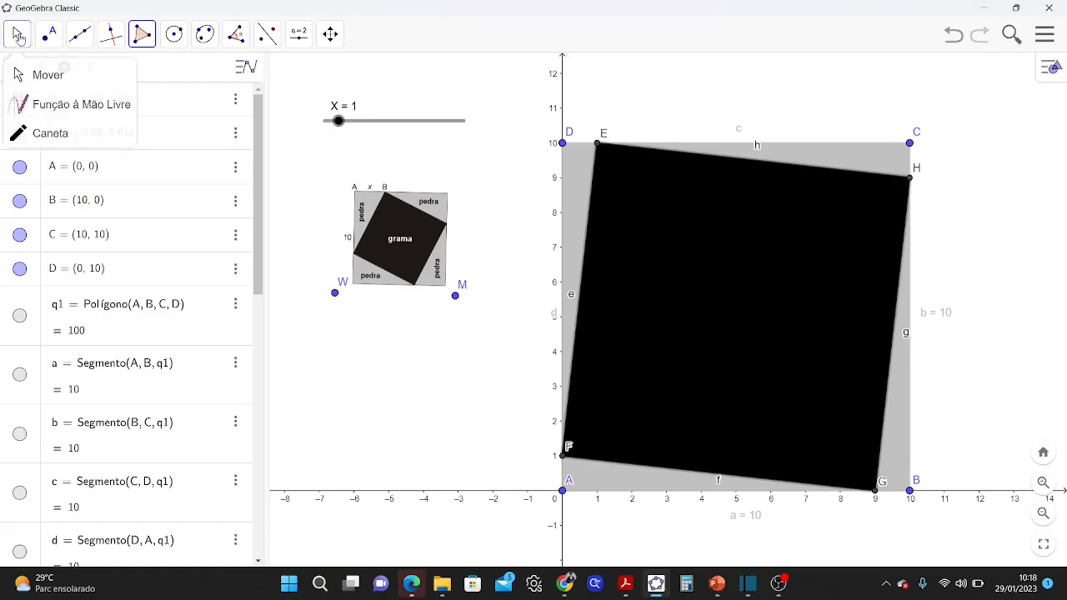
left_click(36, 75)
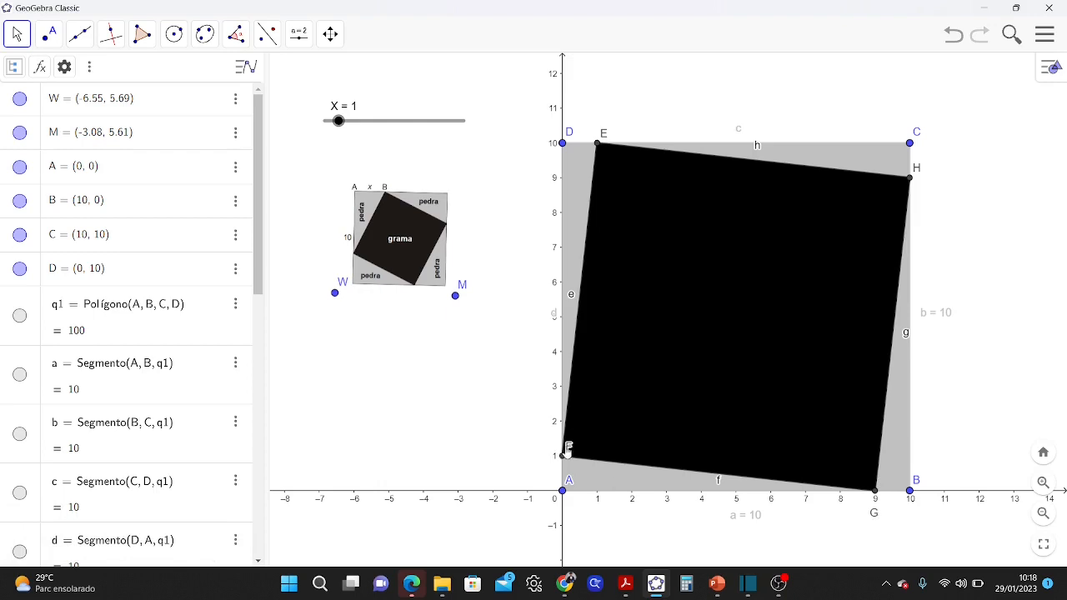
left_click_drag(566, 448, 542, 464)
right_click(1036, 350)
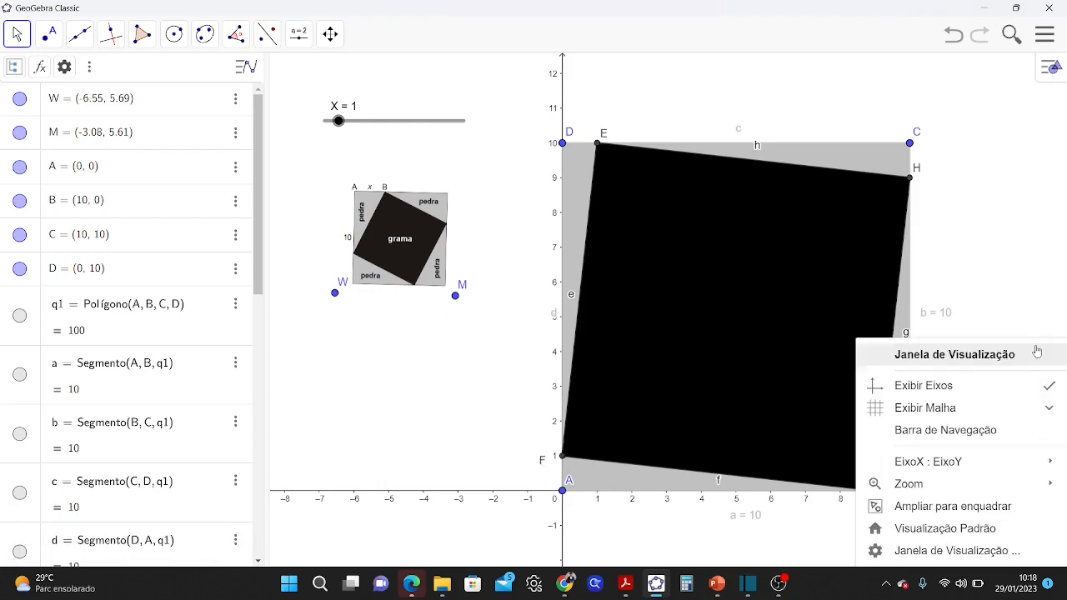
left_click(993, 385)
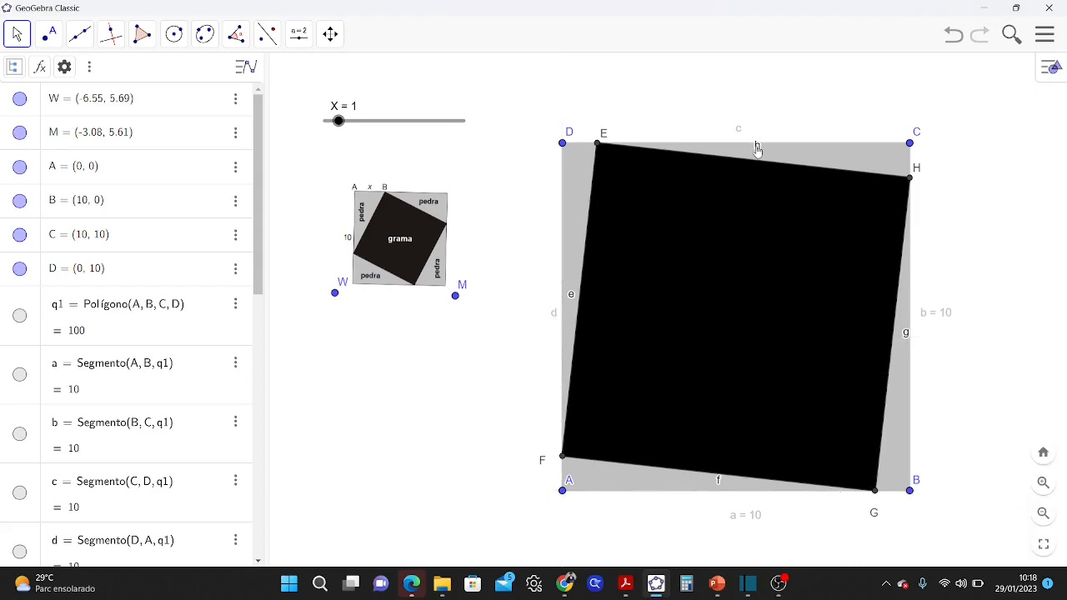
- Hide the labels of outer sides c and d and of inner sides e, f, g and h
right_click(757, 151)
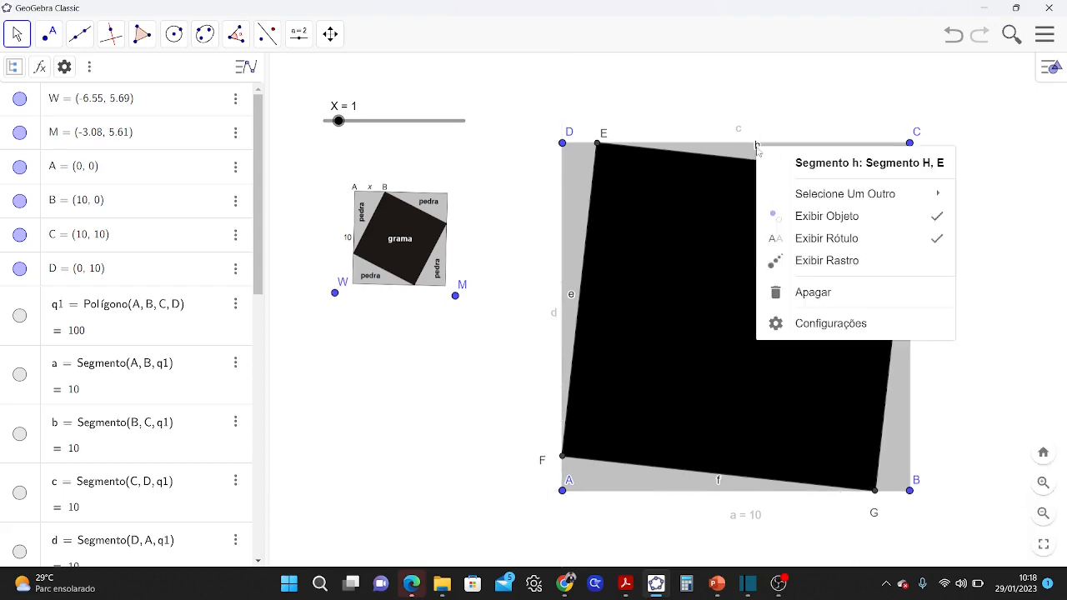
left_click(838, 241)
right_click(739, 133)
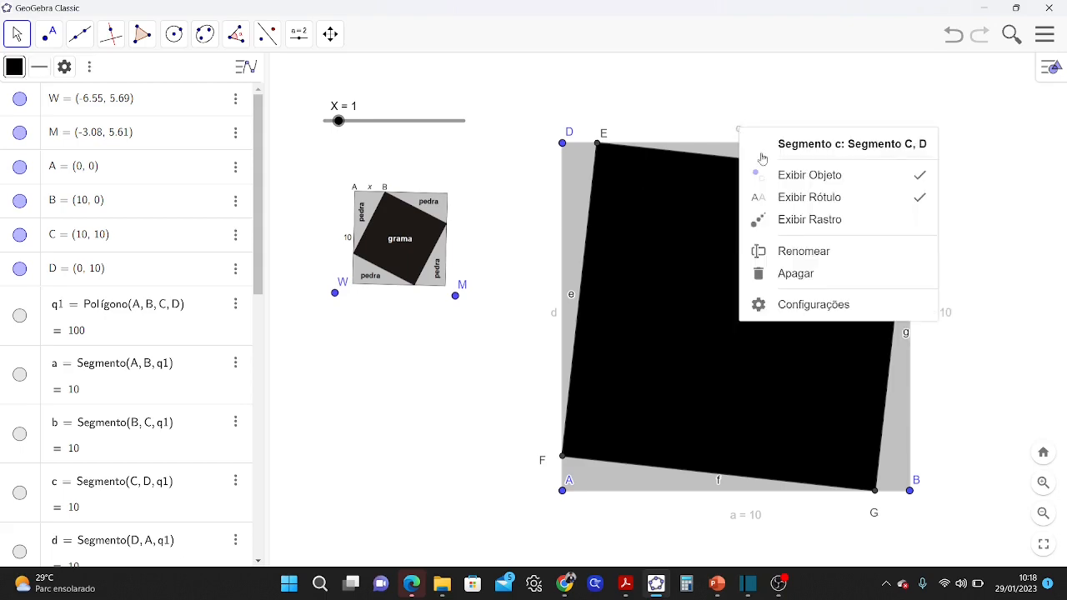
left_click(800, 198)
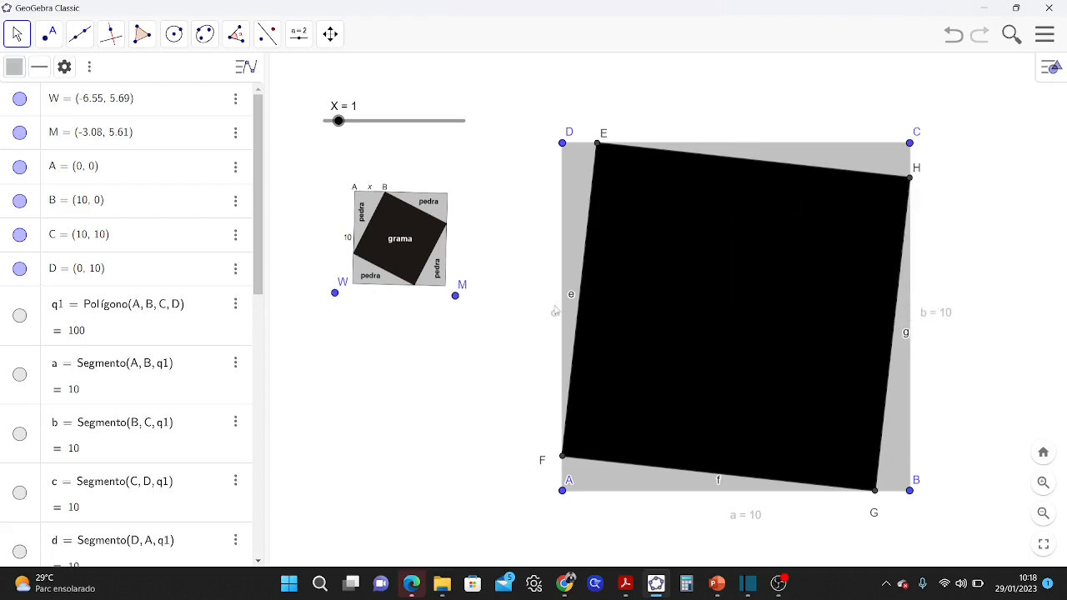
right_click(554, 314)
left_click(599, 382)
right_click(571, 298)
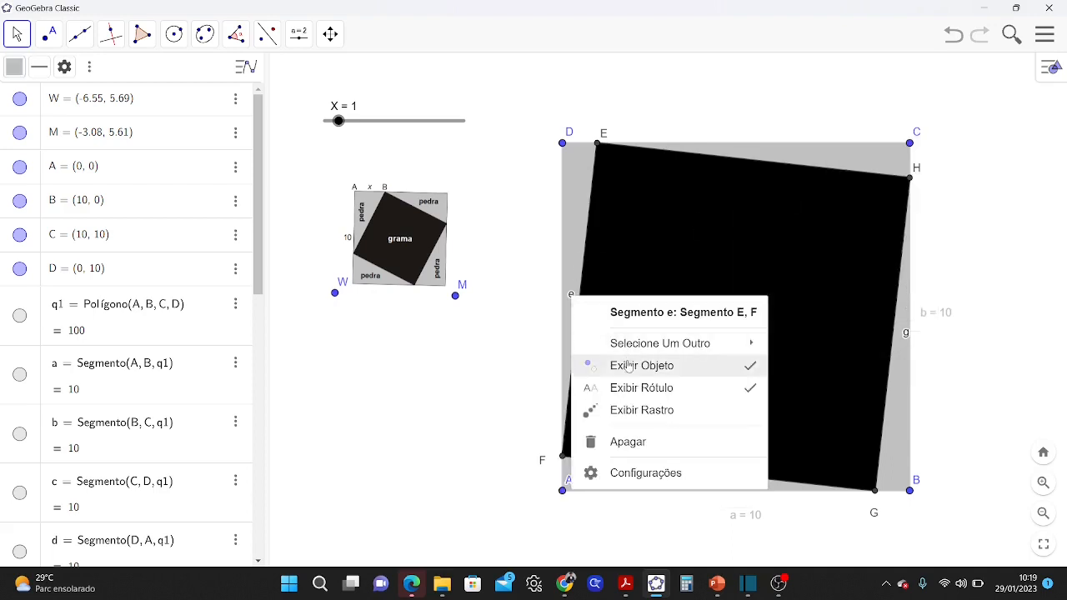
left_click(637, 389)
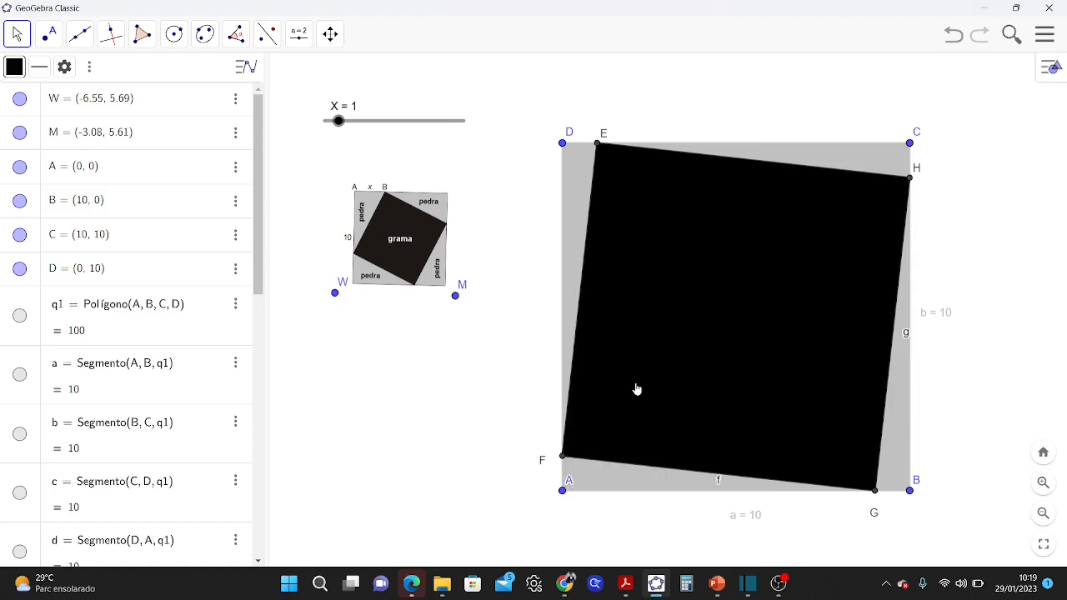
right_click(720, 484)
left_click(783, 472)
right_click(905, 334)
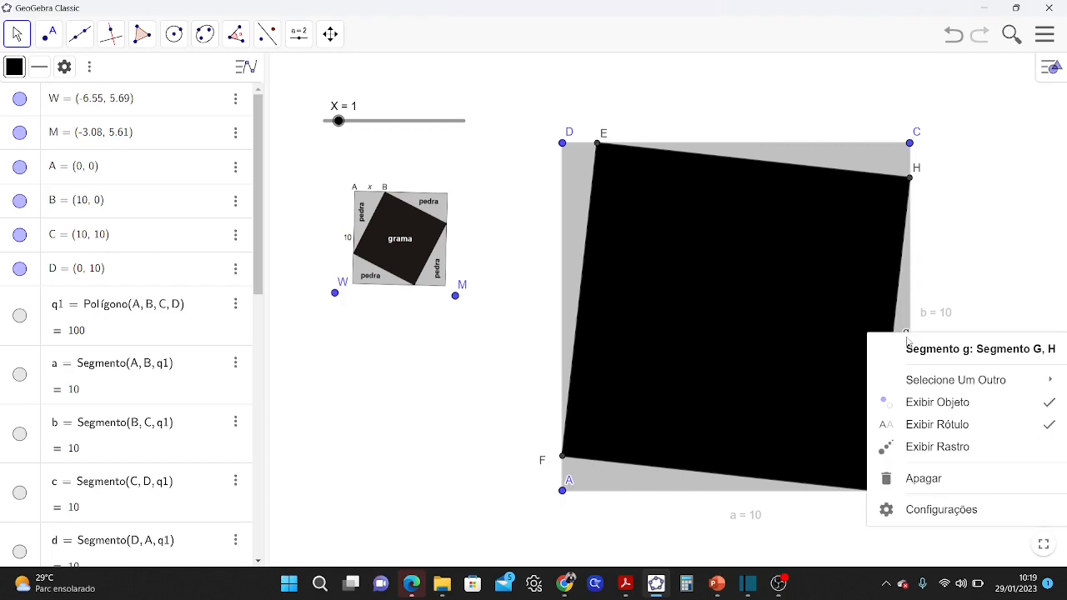
left_click(934, 424)
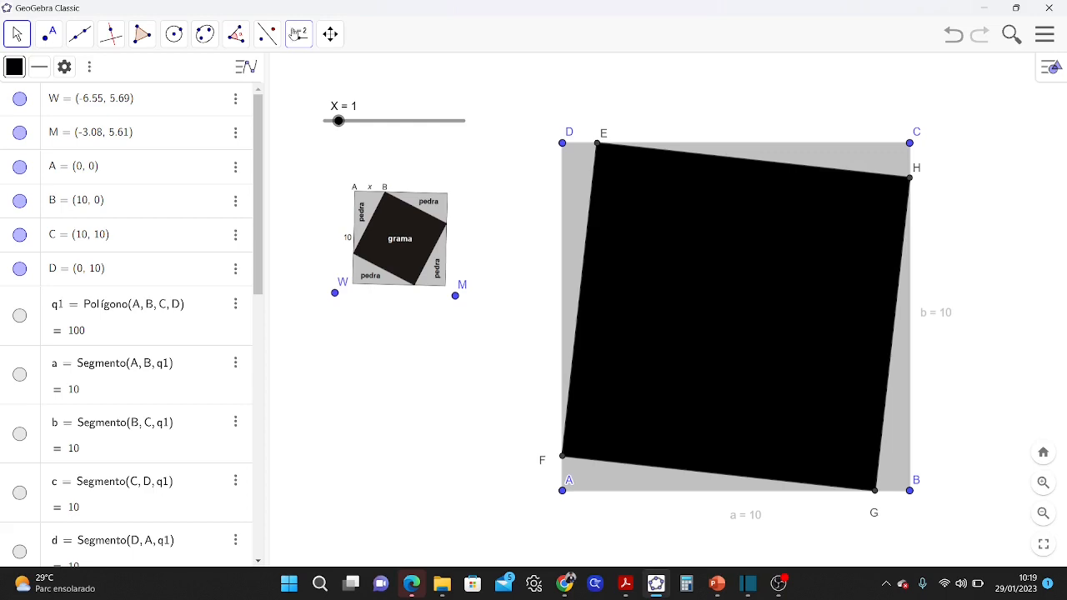
- Add an area text for the outer square ABCD with the Area tool and place it above corner C
left_click(298, 33)
mouse_move(236, 33)
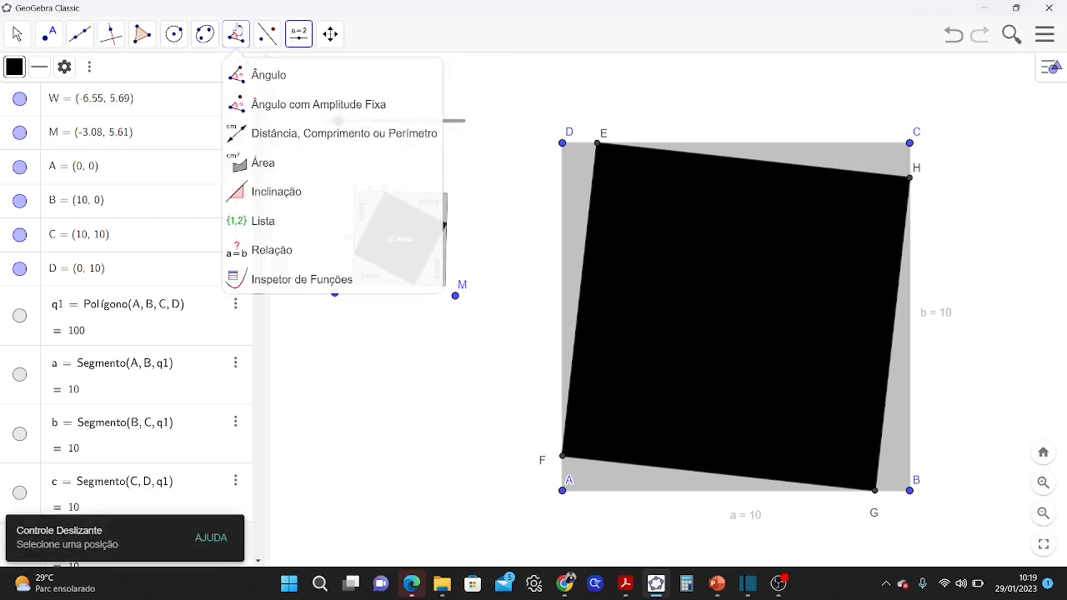
left_click(260, 163)
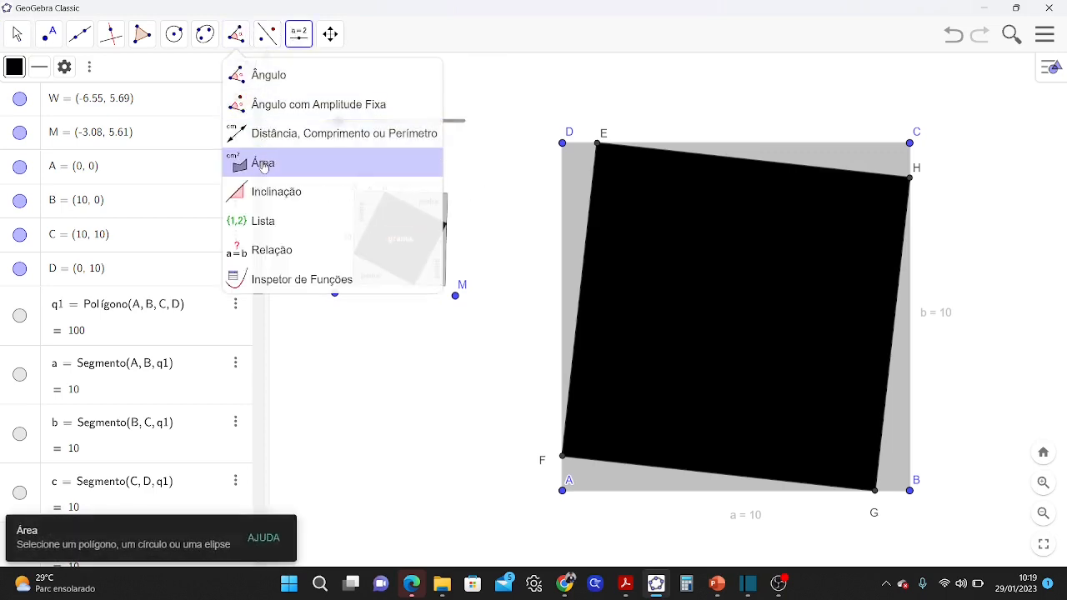
left_click(862, 162)
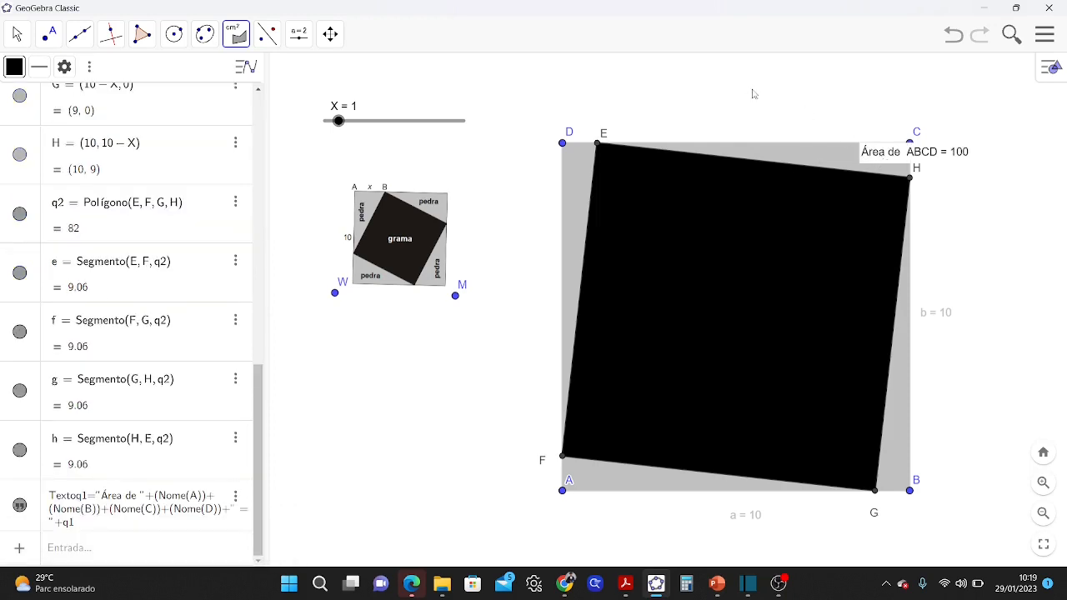
left_click(16, 34)
left_click(49, 34)
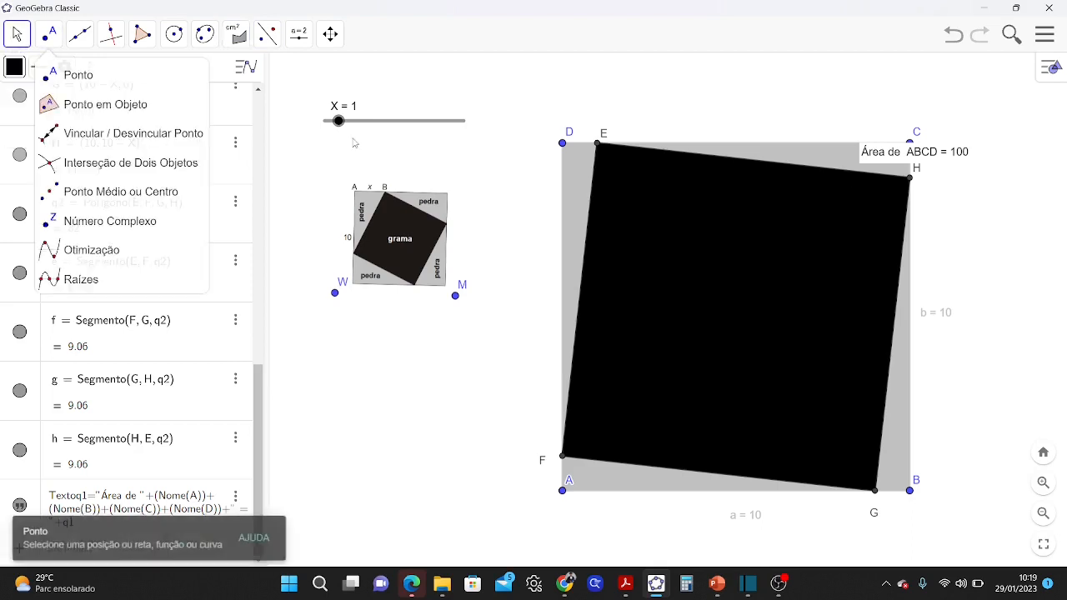
left_click_drag(894, 156, 883, 64)
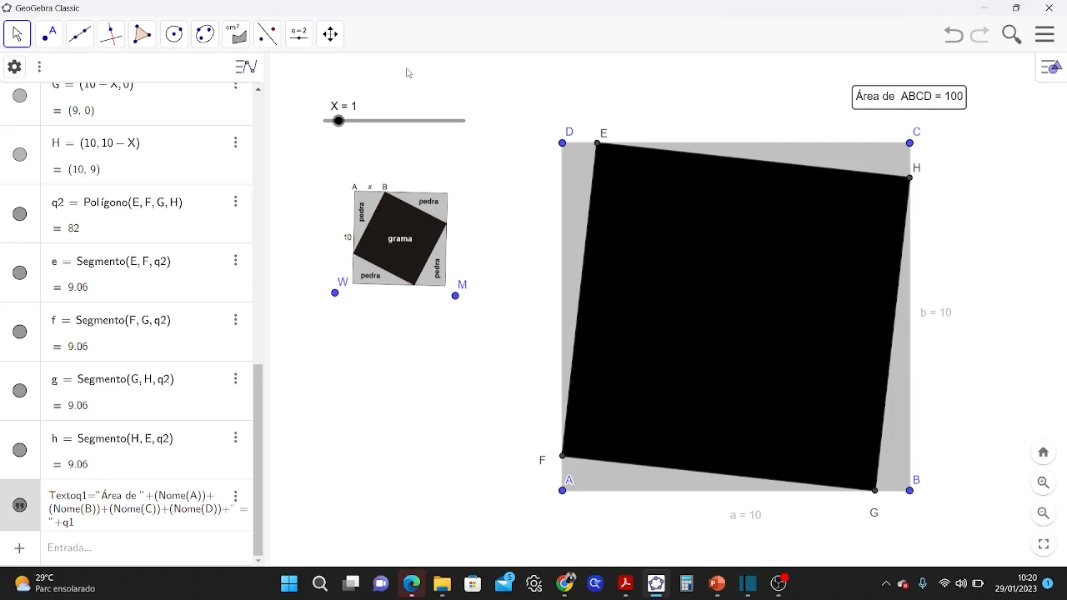
- Add an area text for polygon EFGH near the centre of the black square and set slider X to 2
left_click(237, 33)
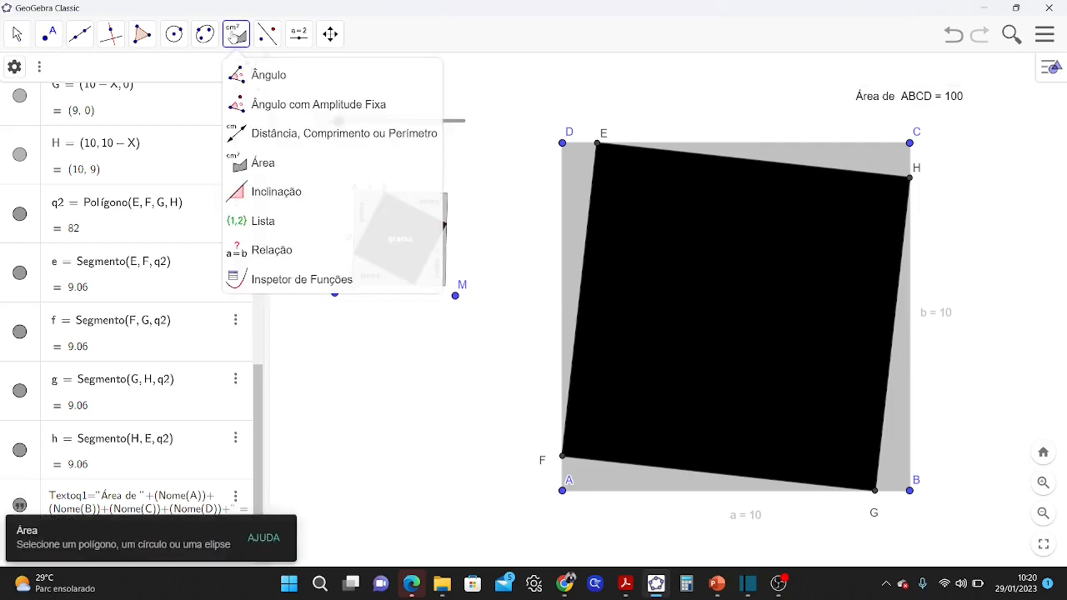
left_click(275, 163)
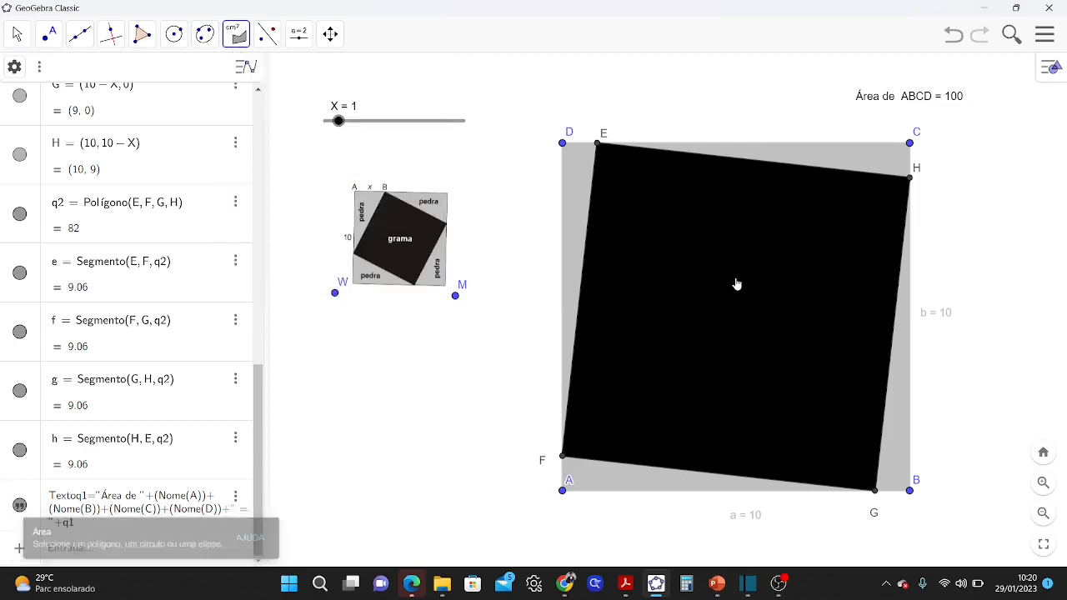
left_click(737, 282)
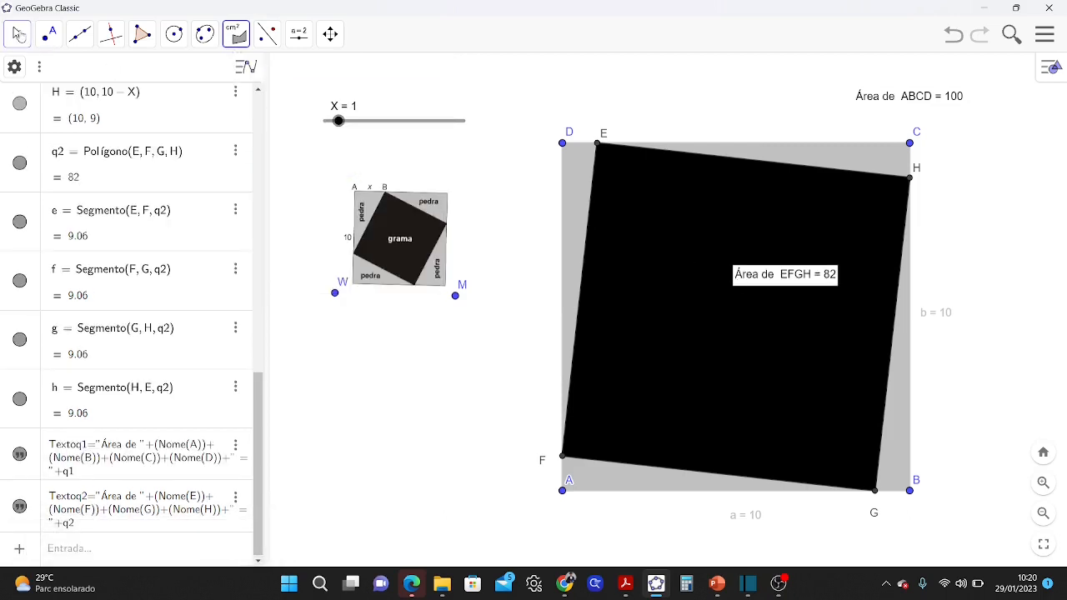
left_click(16, 35)
left_click(44, 75)
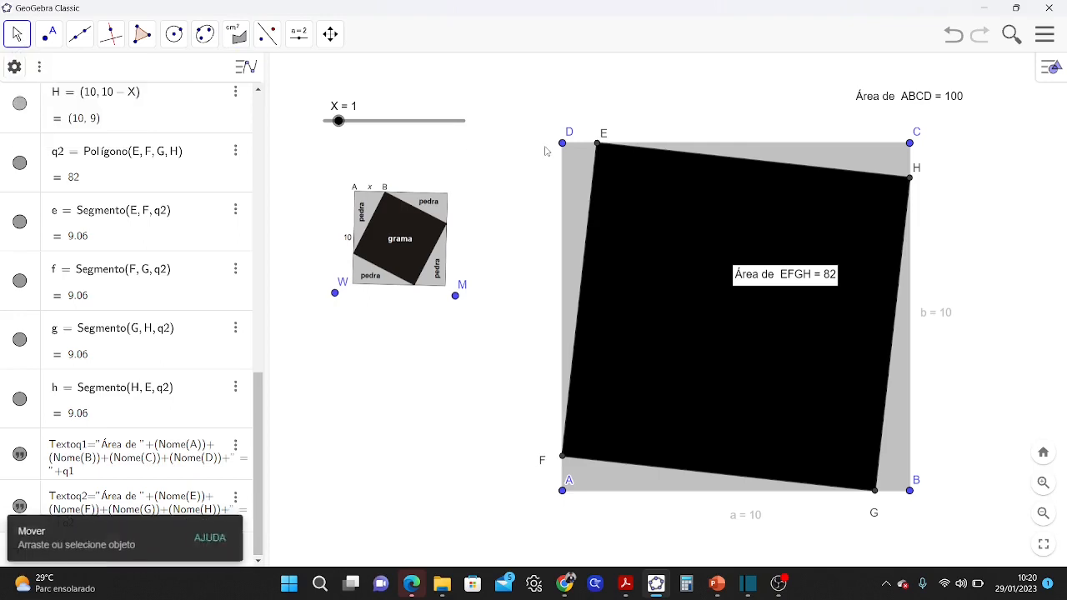
left_click_drag(782, 285, 751, 314)
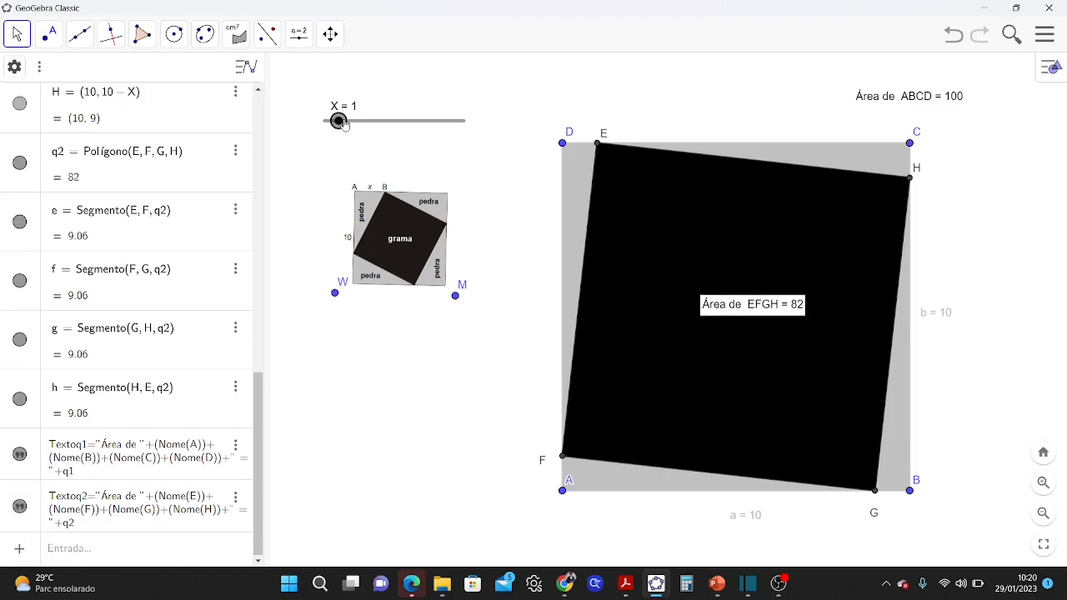
left_click_drag(339, 122, 352, 122)
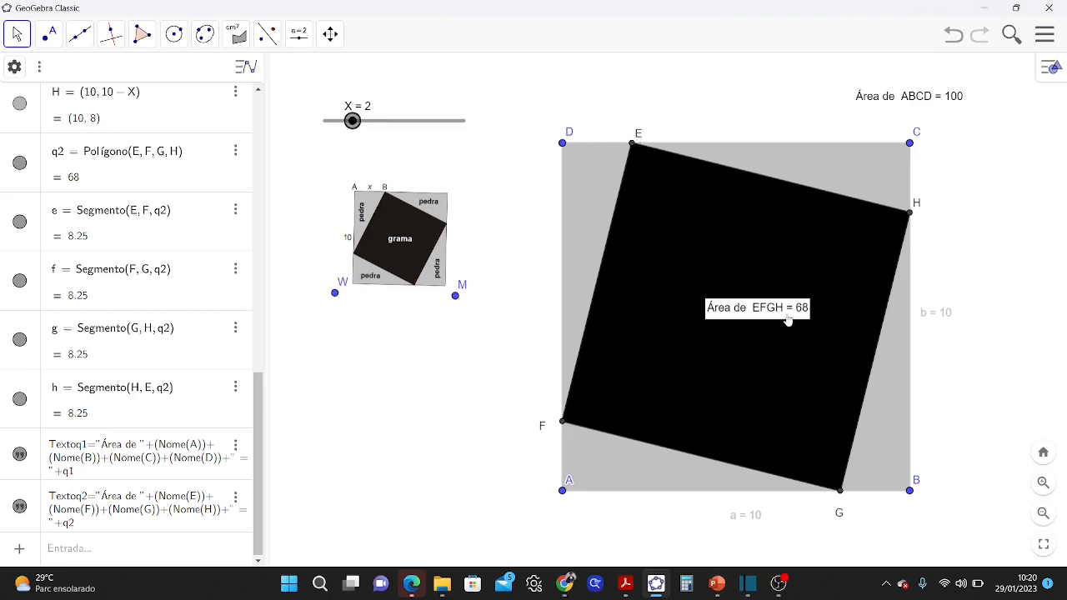
- Add a length label for the distance from D to E and place it just above that side
left_click(242, 42)
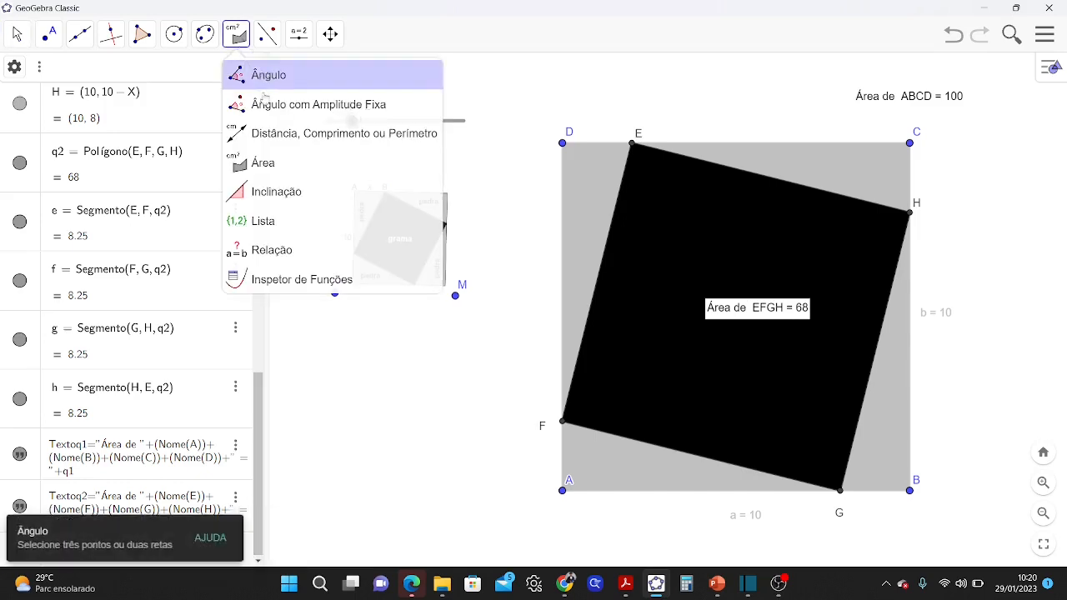
left_click(265, 131)
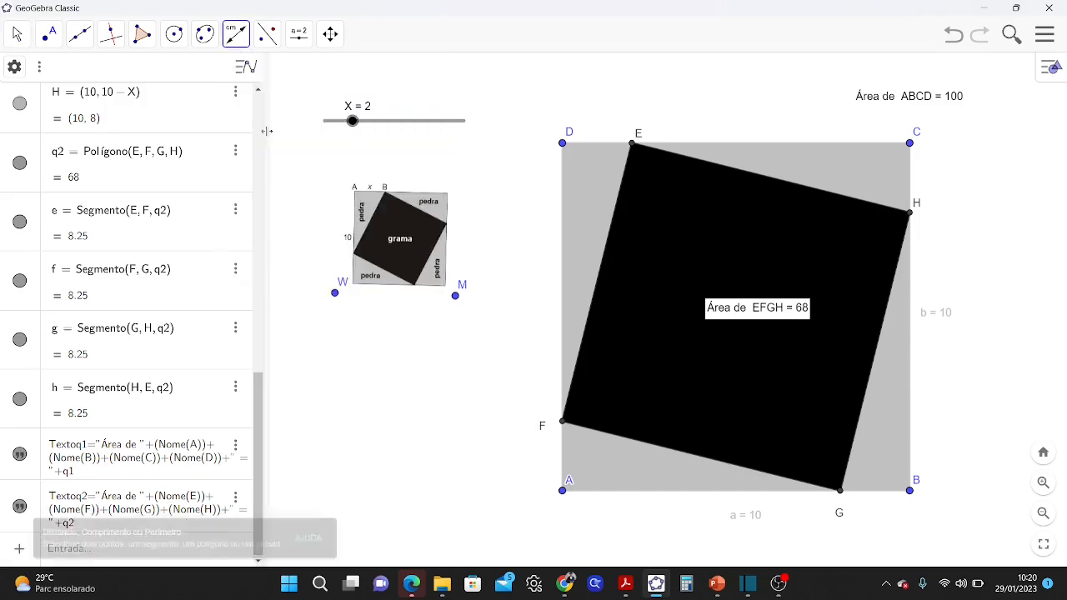
left_click(563, 144)
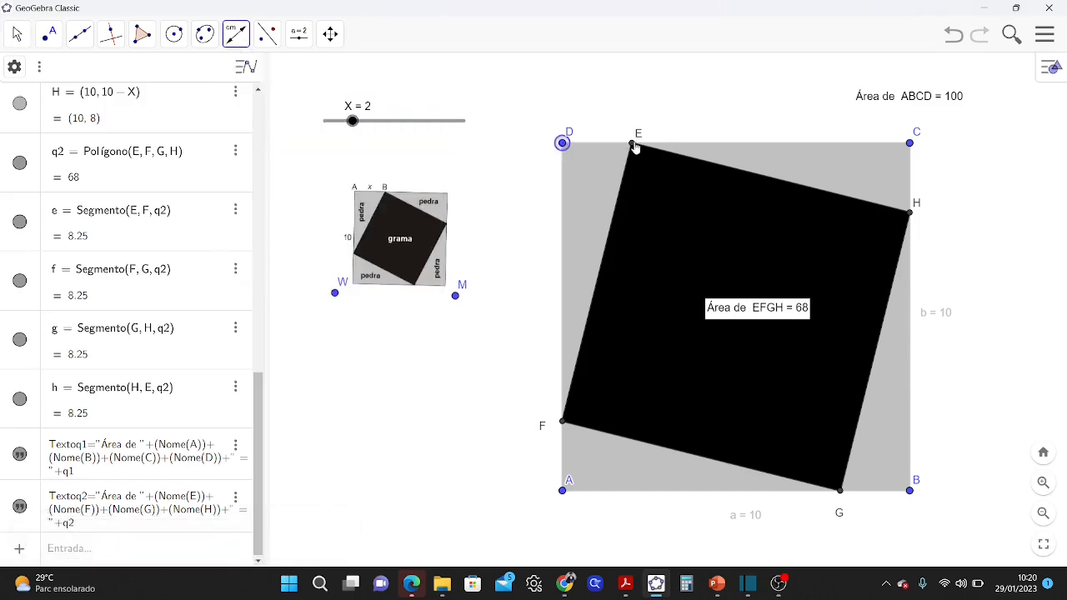
left_click(633, 145)
left_click(16, 34)
left_click(40, 74)
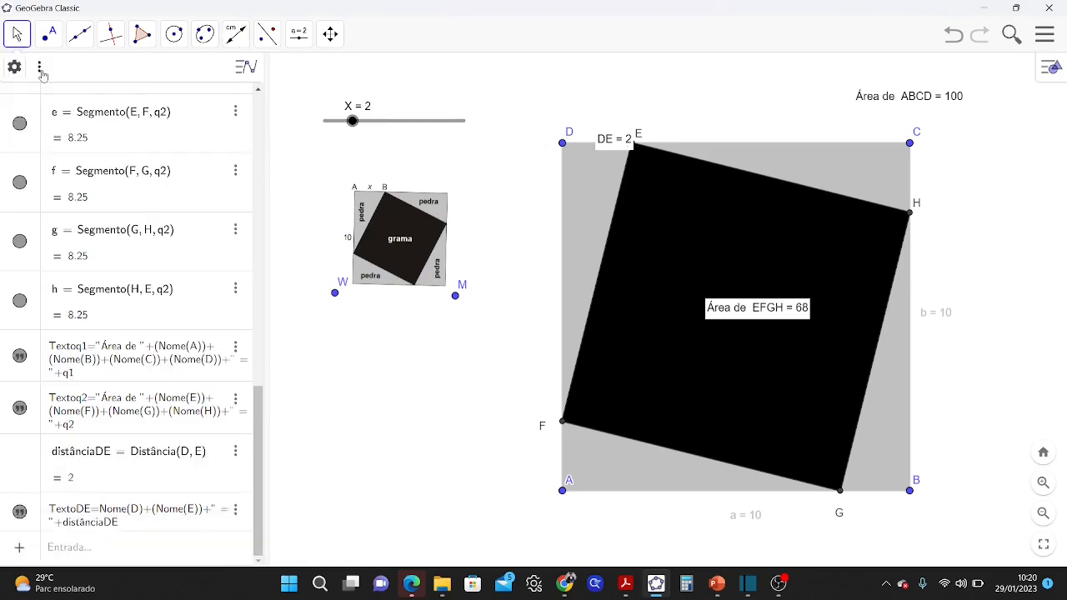
left_click_drag(618, 142, 602, 122)
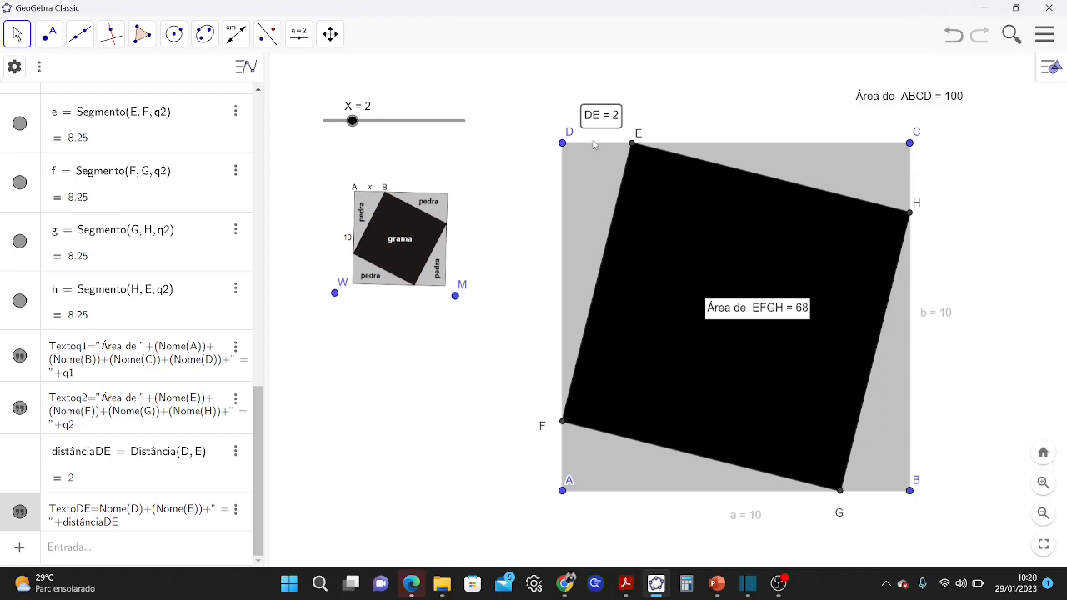
- Add a length label for the distance from E to C and place it just above that side
left_click(236, 34)
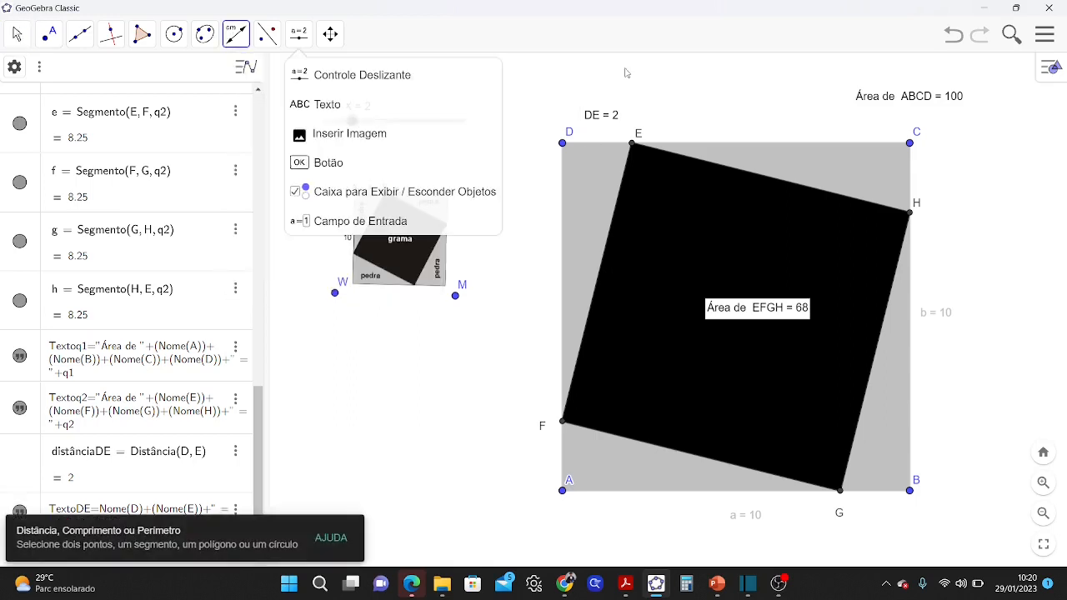
left_click(631, 145)
left_click(909, 144)
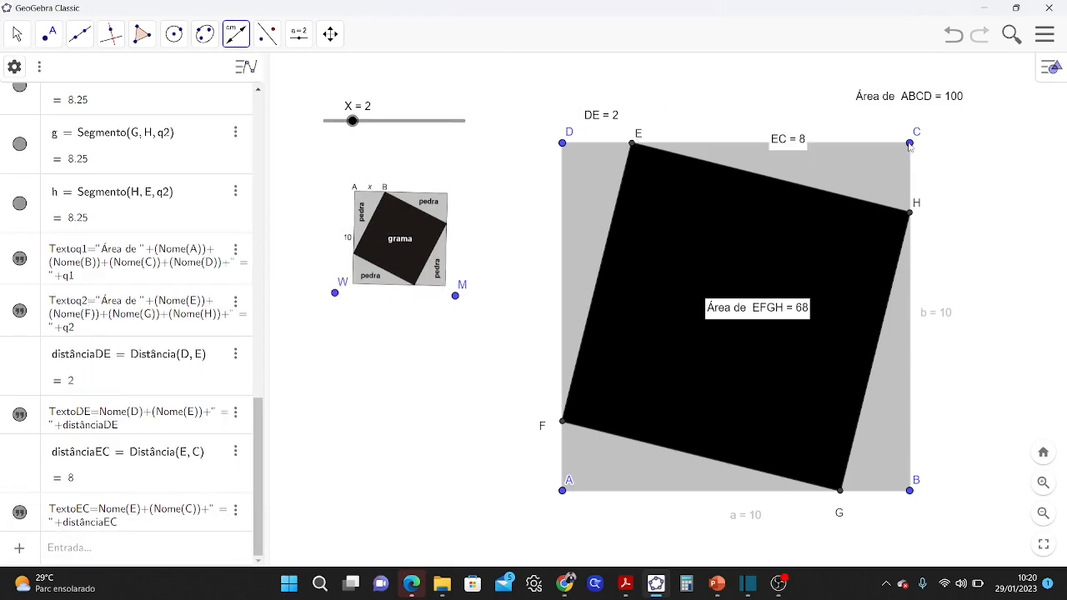
left_click(17, 34)
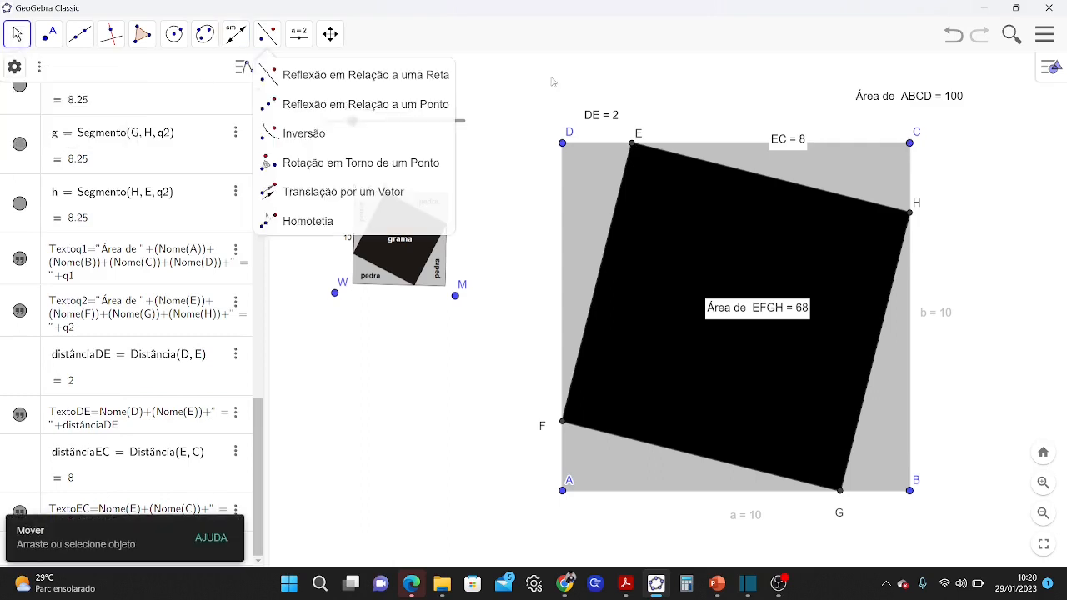
left_click_drag(794, 140, 791, 117)
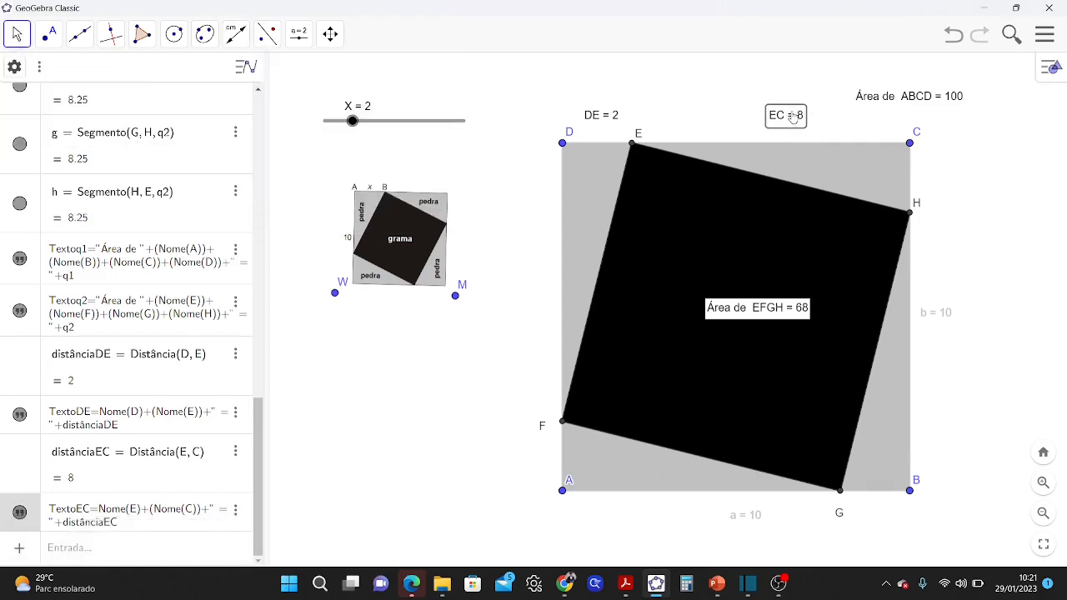
- Try slider X at 6 and return it to 2, nudging the EC length label and the EFGH area text into place
left_click(352, 120)
left_click_drag(353, 122, 408, 120)
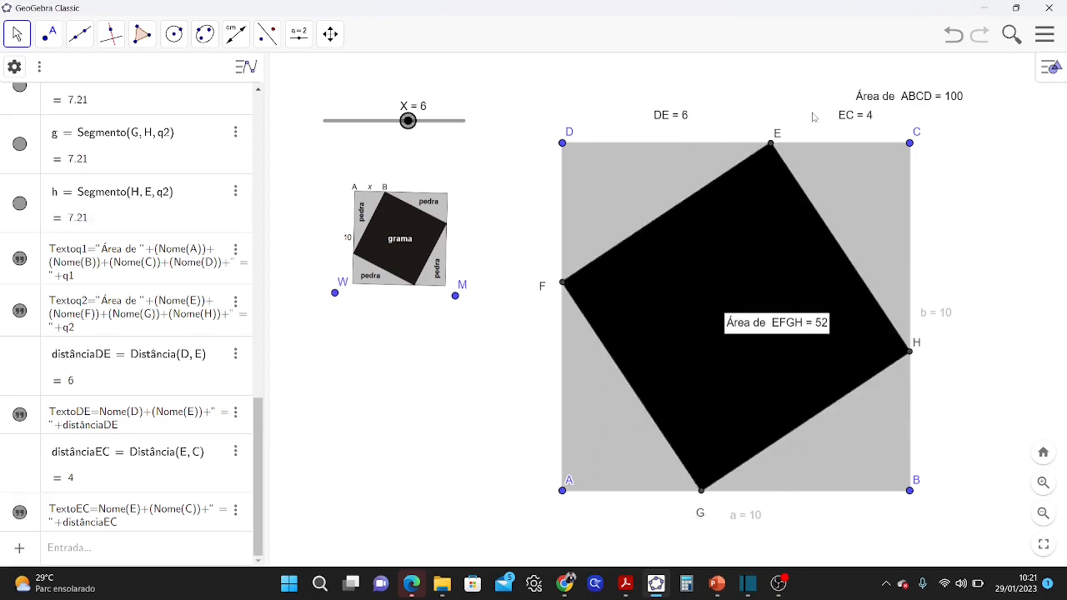
left_click(858, 119)
left_click_drag(858, 120, 858, 123)
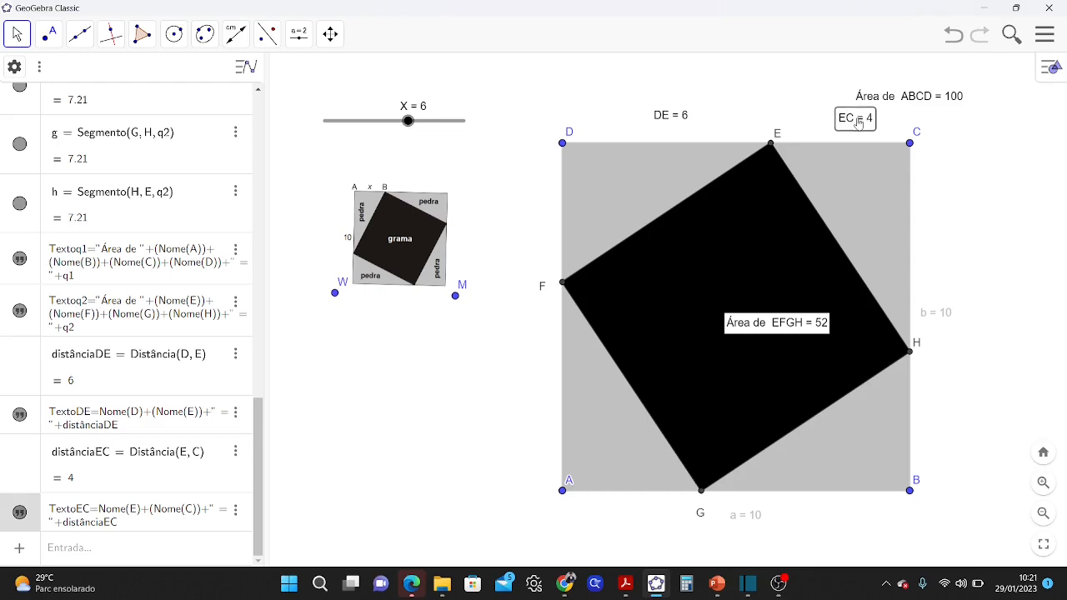
left_click_drag(414, 123, 350, 127)
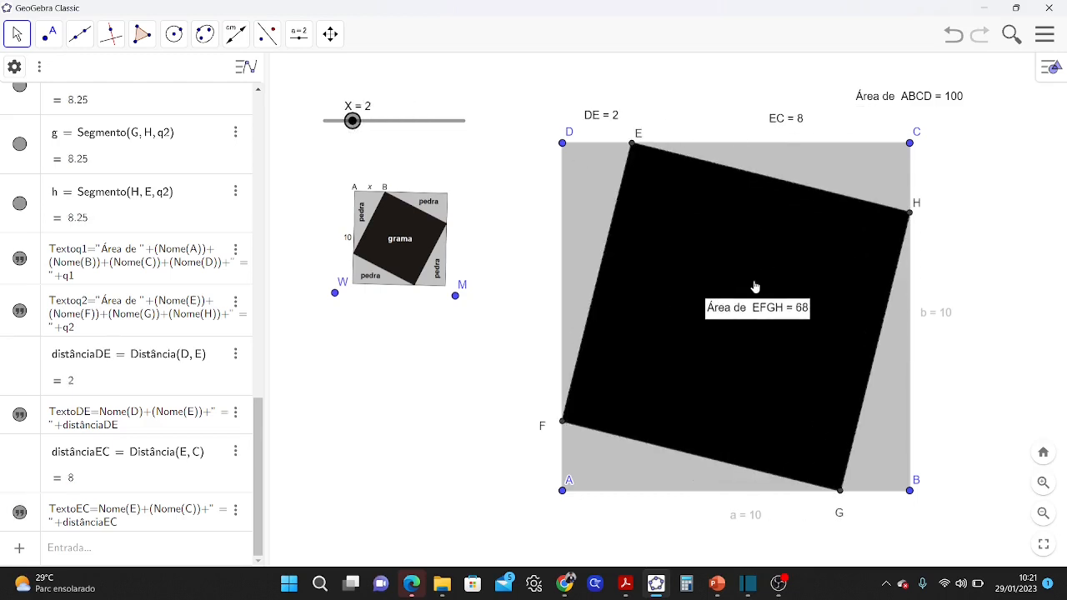
mouse_move(746, 315)
left_mouse_down()
mouse_move(726, 308)
mouse_move(741, 315)
left_mouse_up()
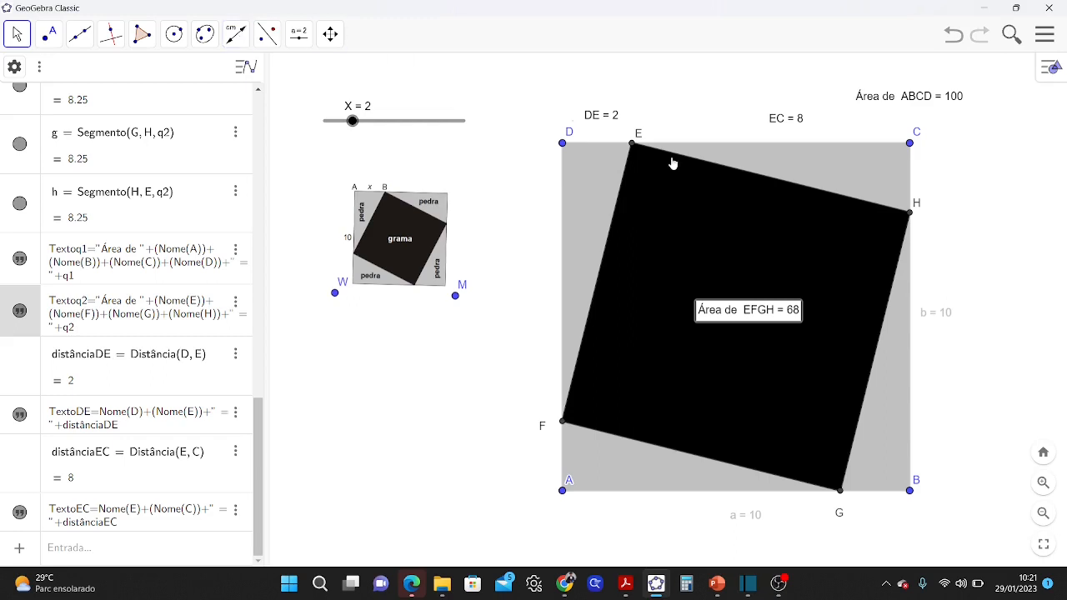
- Add length labels for the distances from H to C and from H to B with the Distance tool
left_click(909, 214)
left_click(909, 144)
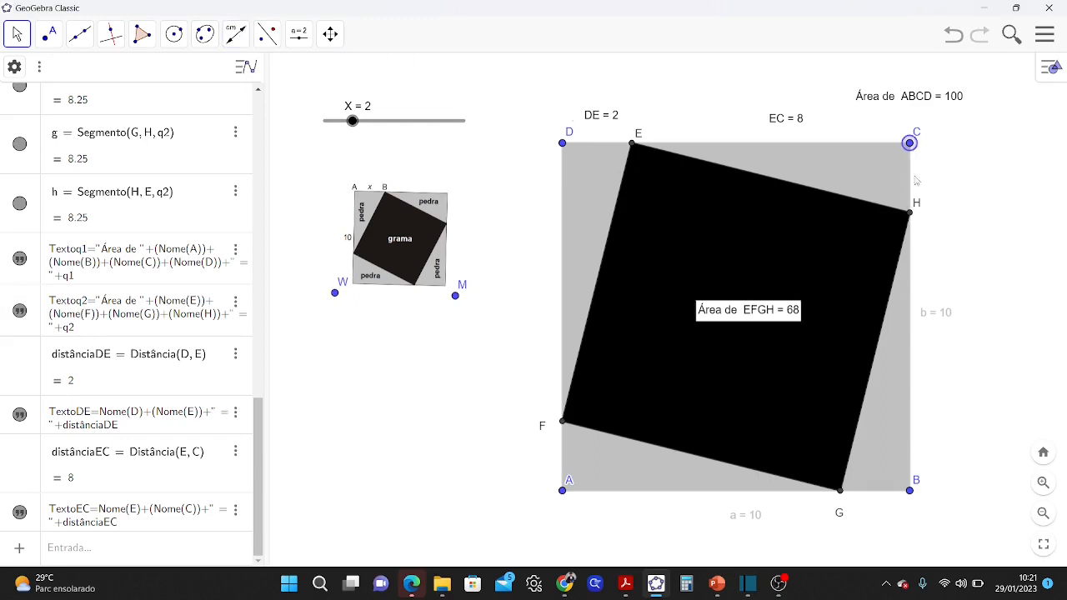
left_click(239, 40)
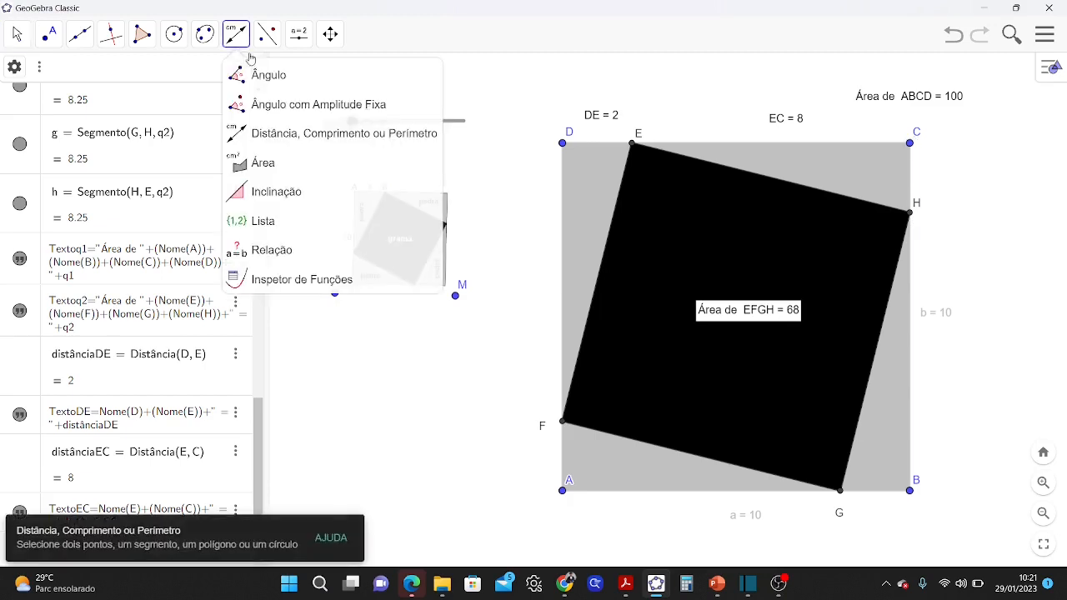
left_click(306, 135)
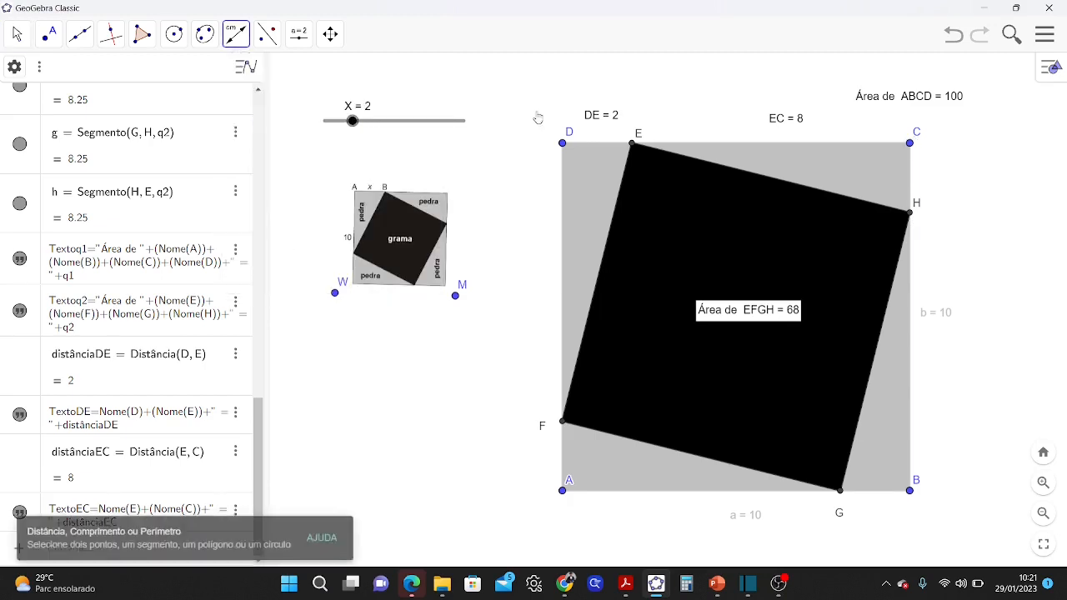
left_click(910, 213)
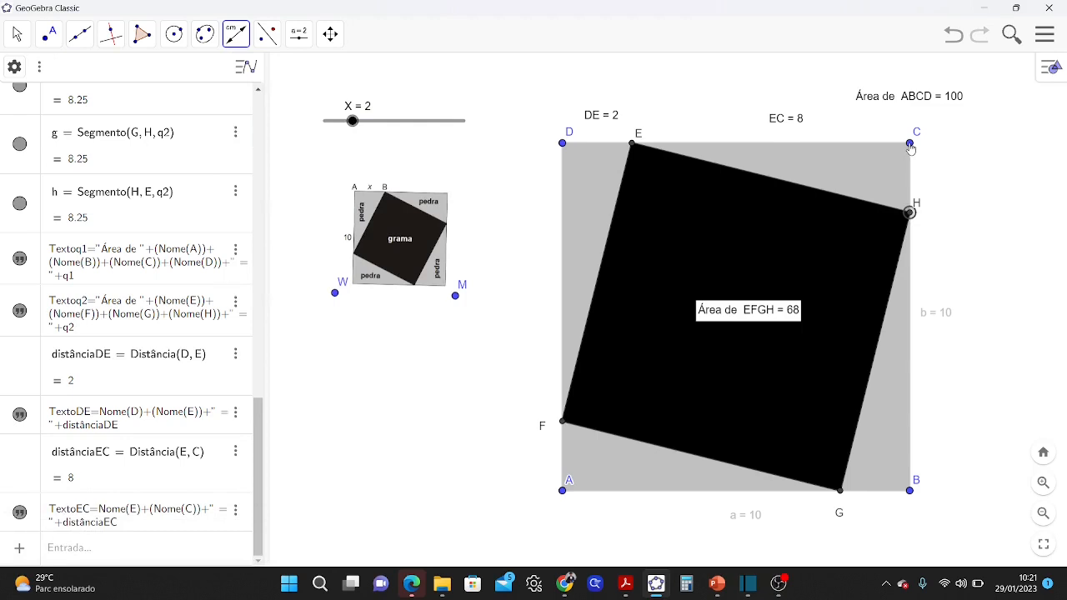
left_click(909, 143)
left_click(910, 214)
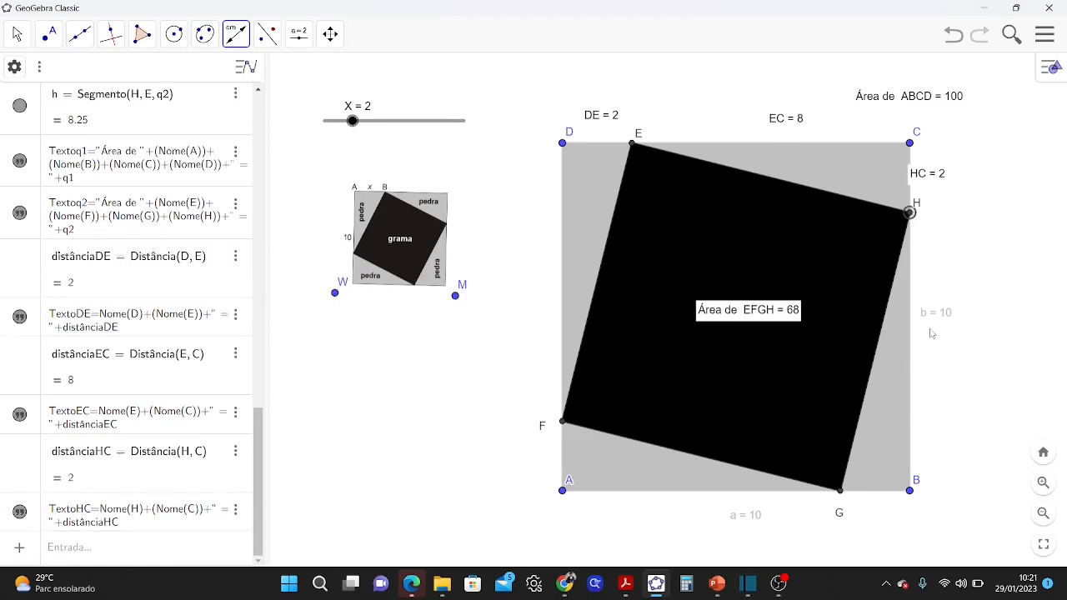
left_click(909, 491)
- Add length labels for the distances from B to G, G to A, A to F and F to D
left_click(909, 491)
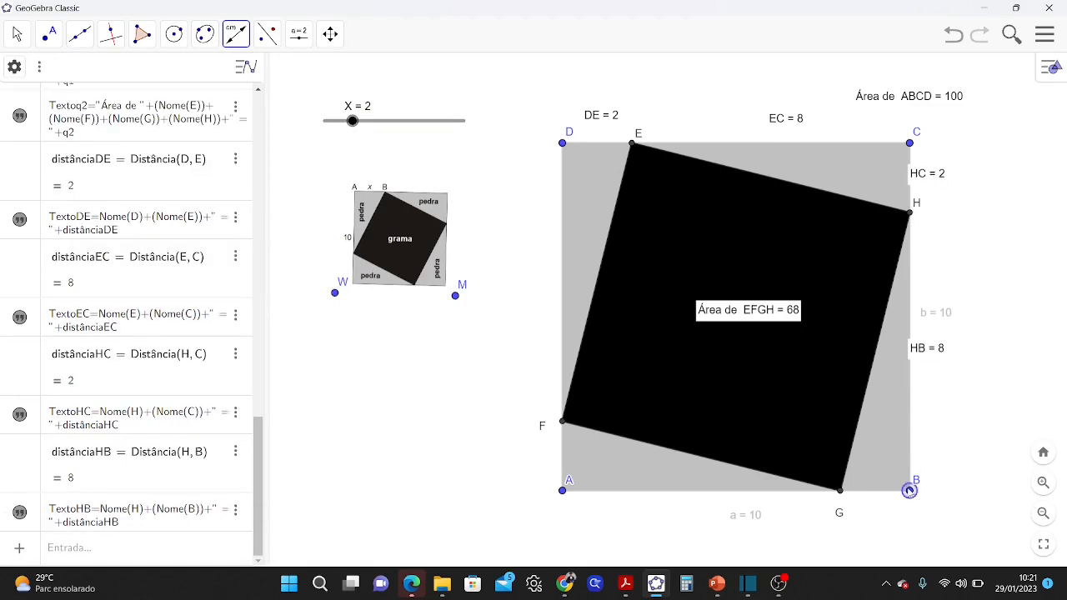
left_click(840, 493)
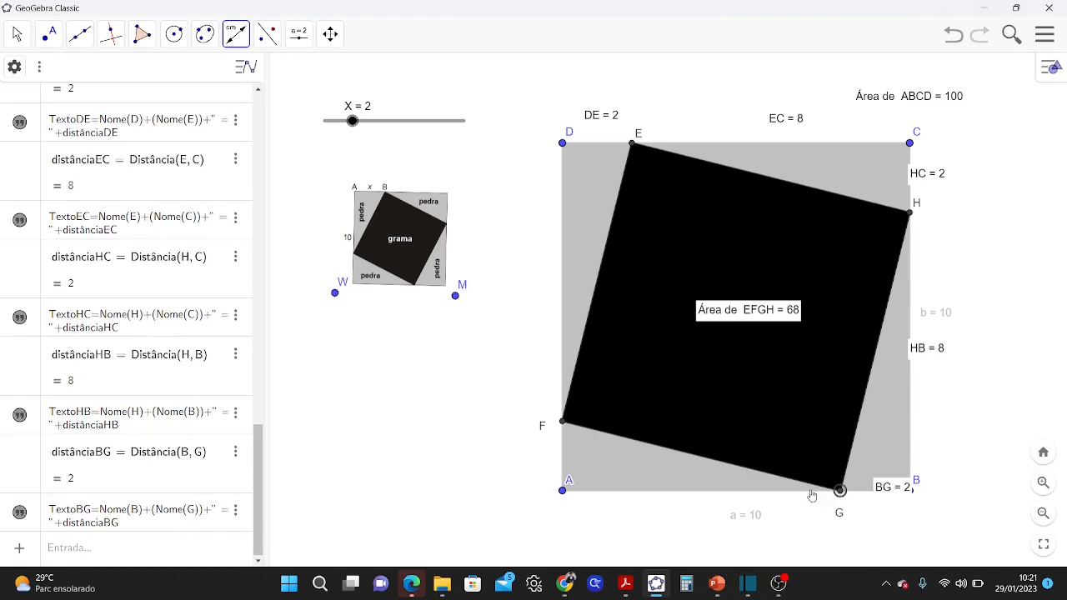
left_click(562, 491)
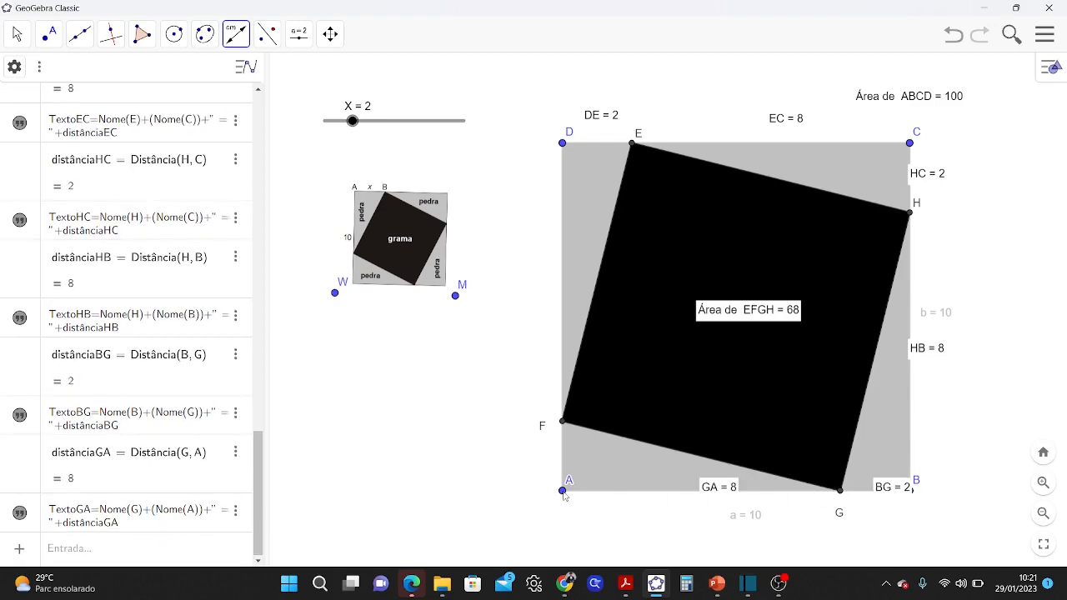
left_click(564, 421)
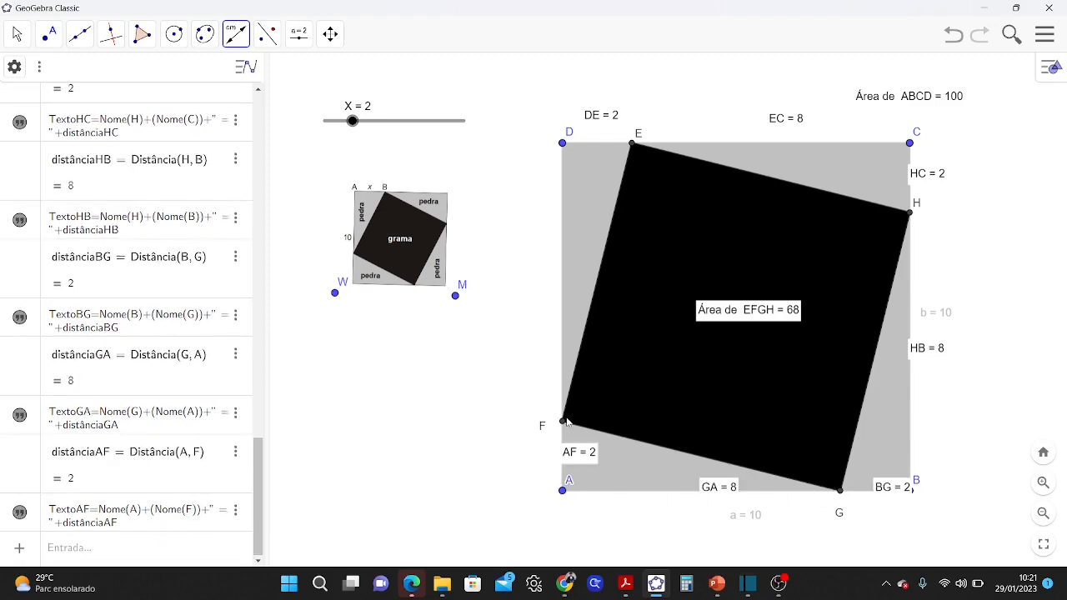
left_click(564, 421)
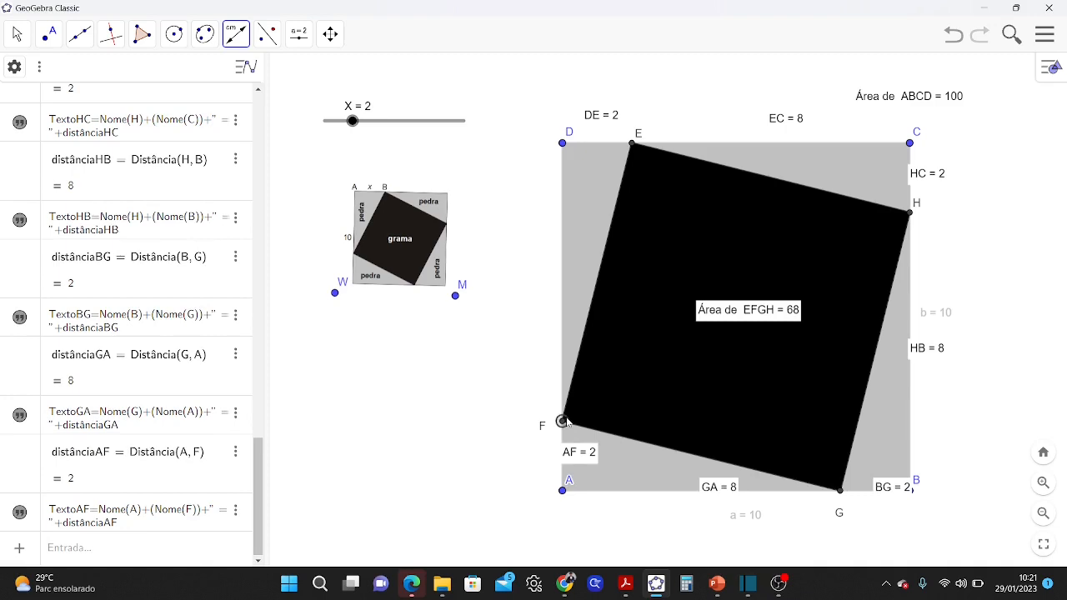
left_click(563, 143)
- Move the FD, AF, GA, BG, HB and HC length labels just outside the outer square, beside their segments
left_click(15, 35)
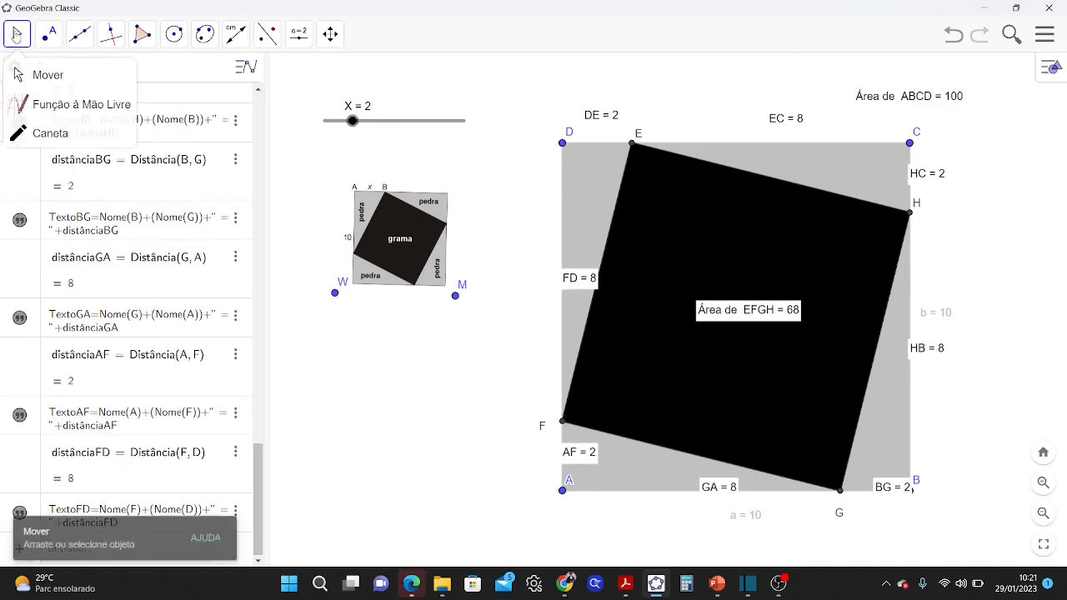
left_click(111, 33)
left_click_drag(556, 279, 501, 277)
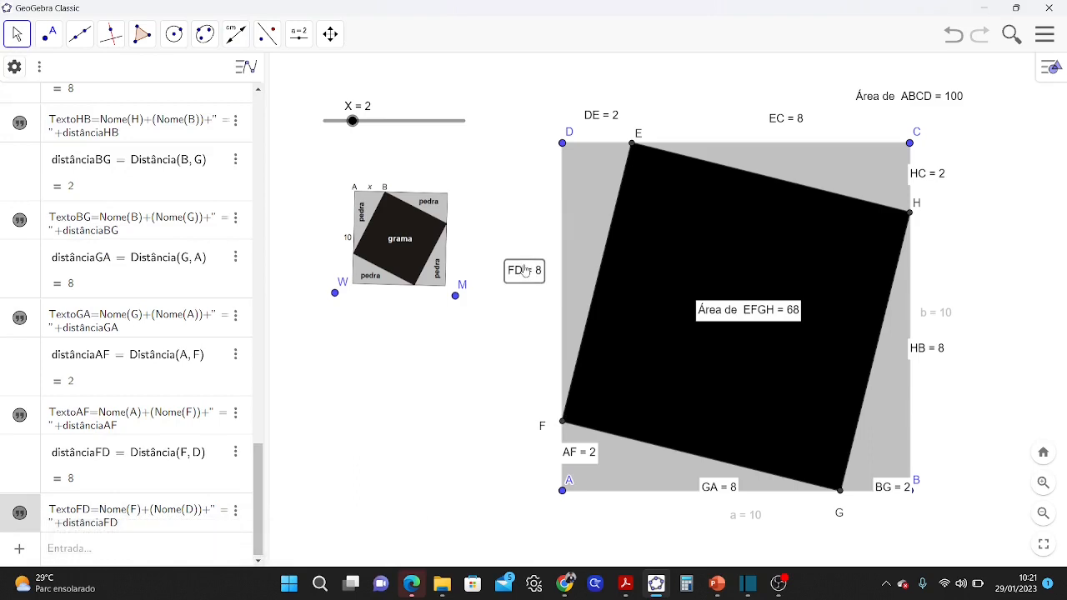
left_click_drag(592, 465, 550, 468)
left_click_drag(714, 491, 655, 535)
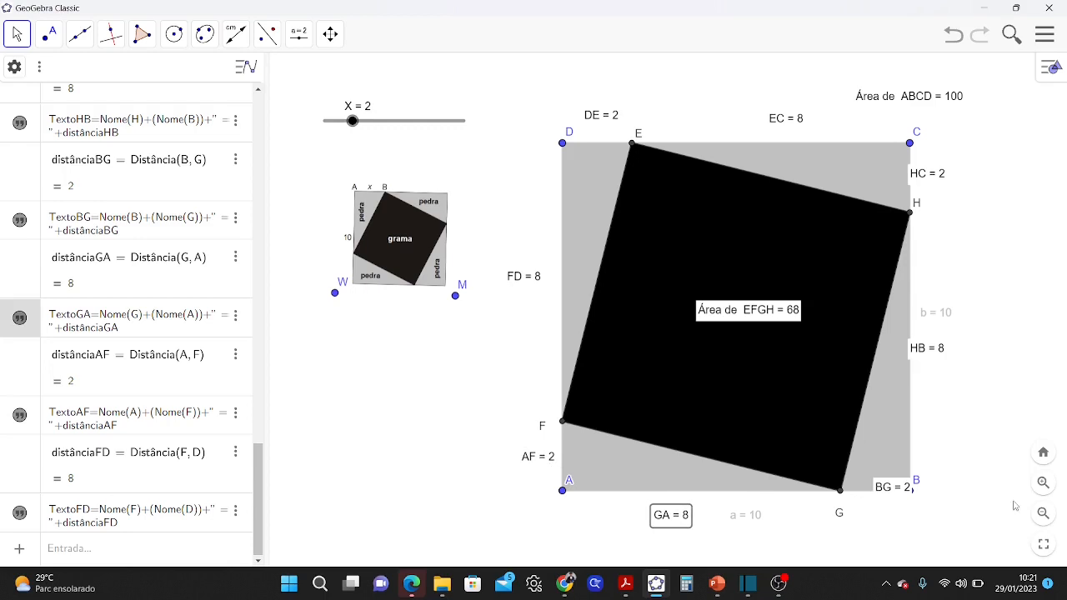
left_click_drag(894, 491, 887, 519)
left_click_drag(928, 348, 941, 384)
left_click_drag(935, 177, 951, 177)
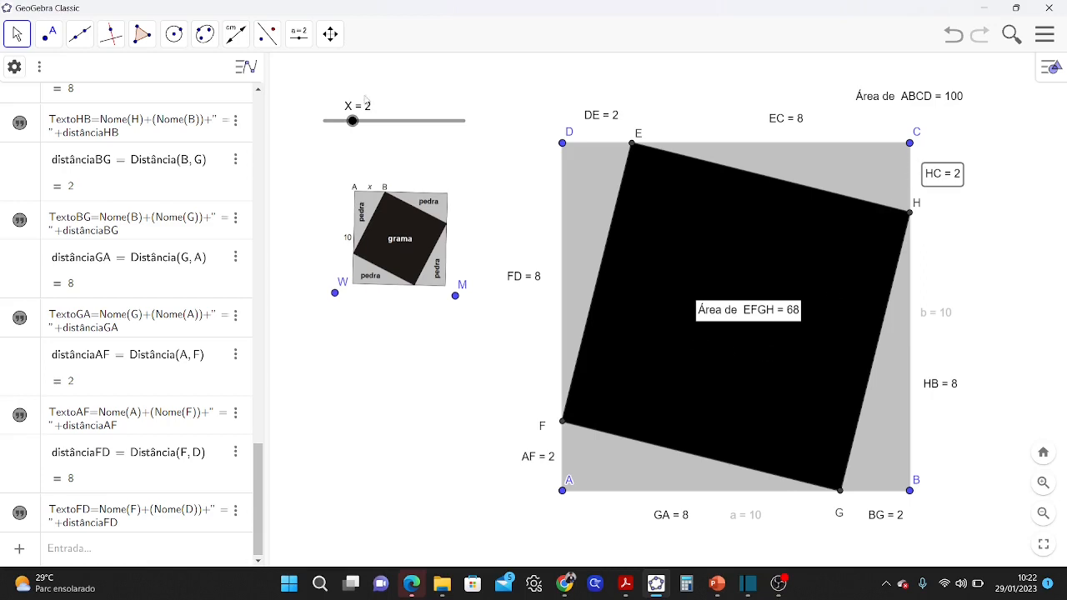
- Draw triangle EDF at corner D of the outer square with the Polygon tool
left_click(143, 34)
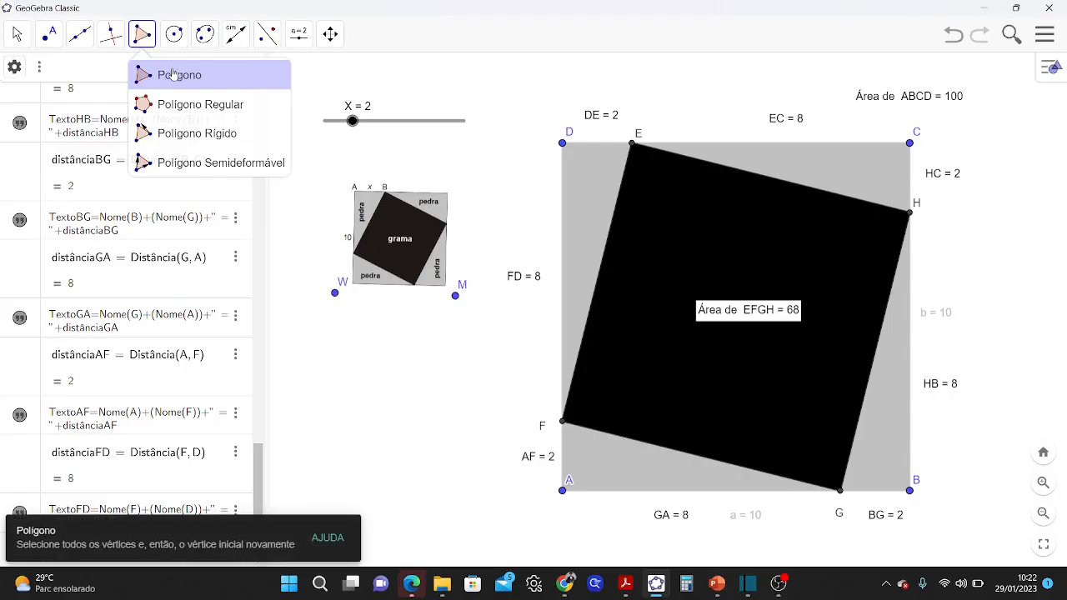
left_click(172, 75)
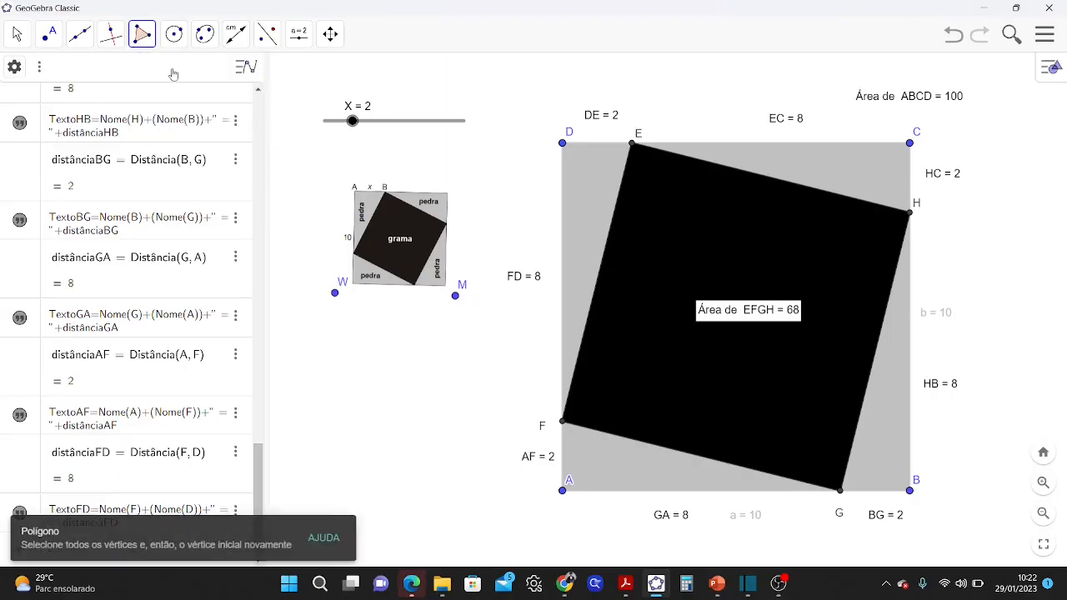
left_click(633, 143)
left_click(562, 142)
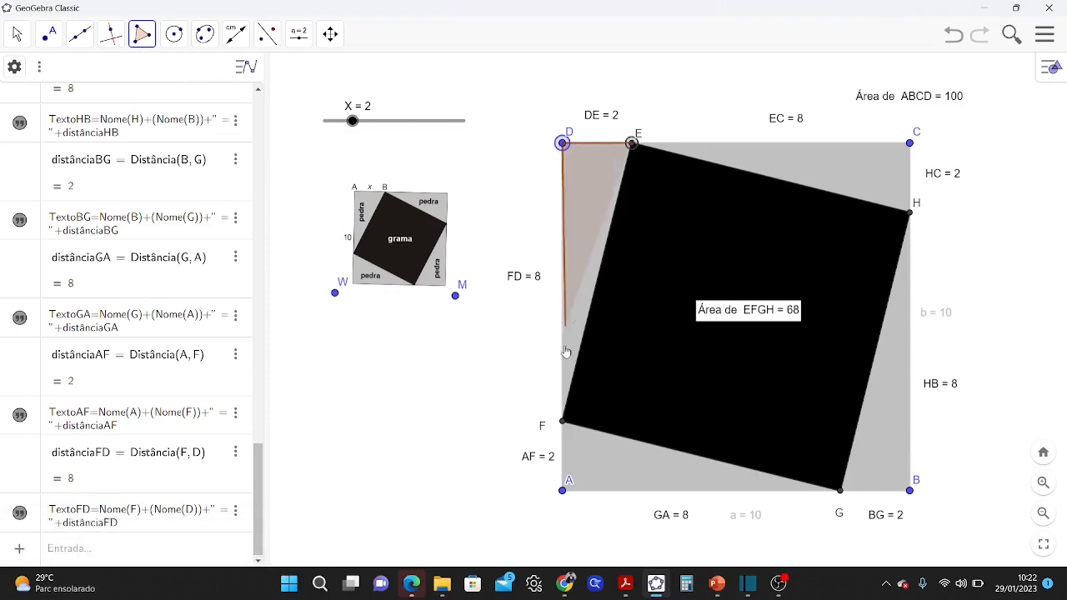
left_click(563, 419)
left_click(632, 144)
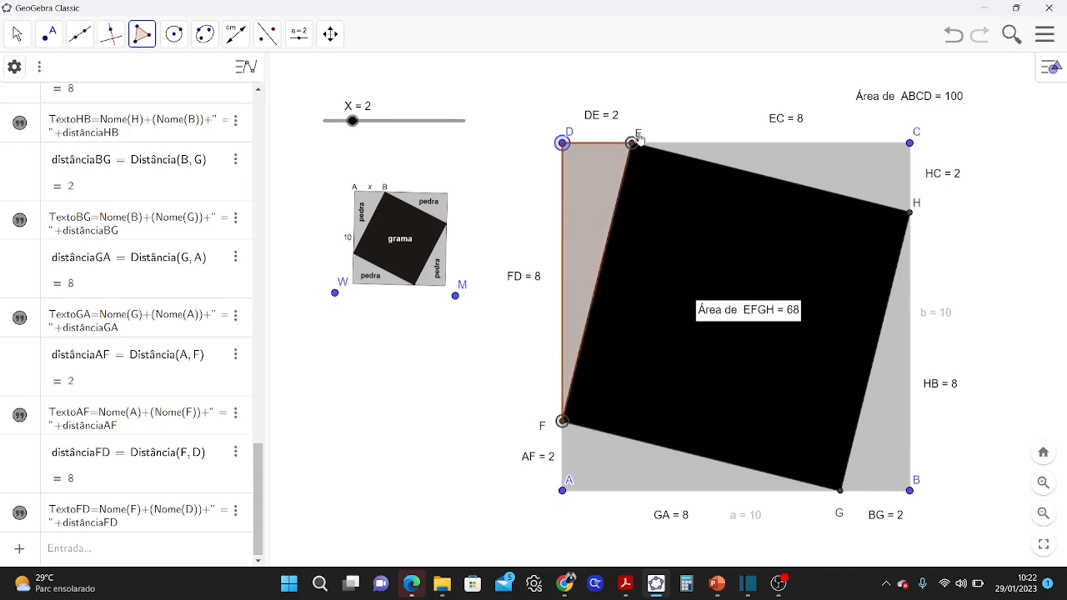
- Draw triangle ECH at corner C of the outer square as a polygon
left_click(632, 144)
left_click(909, 144)
left_click(909, 212)
left_click(632, 144)
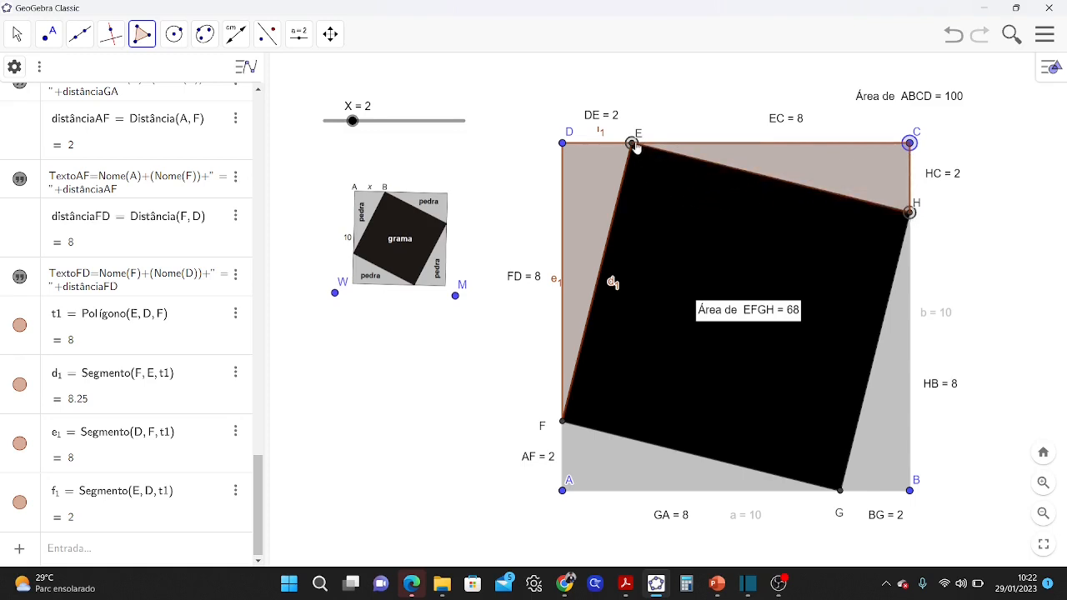
- Draw triangle HBG at corner B of the outer square as a polygon
left_click(909, 213)
left_click(908, 490)
left_click(839, 490)
left_click(909, 213)
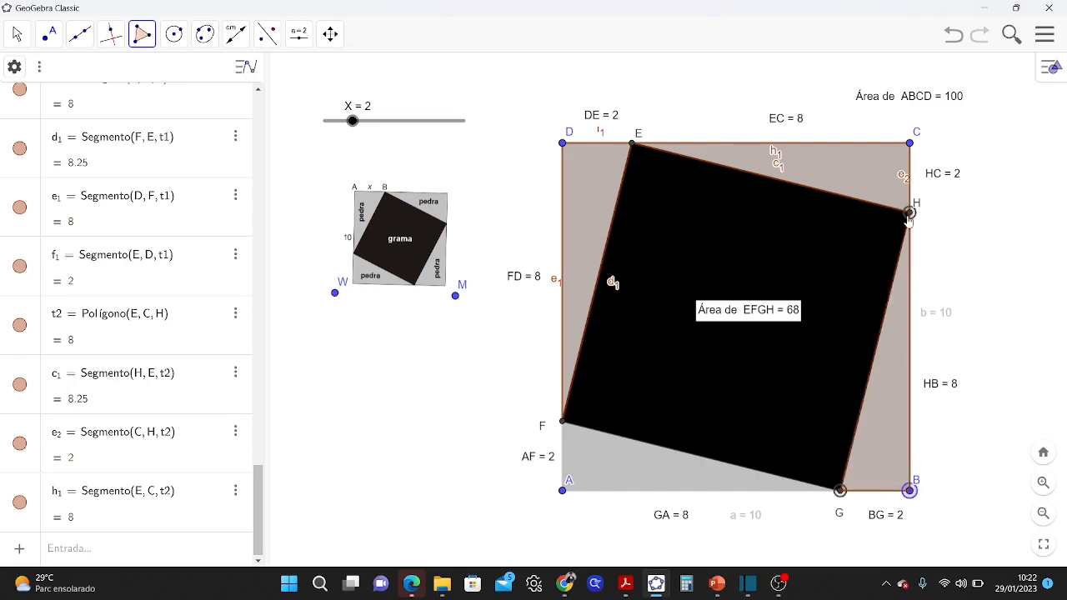
- Draw triangle GAF at corner A of the outer square as a polygon
left_click(838, 490)
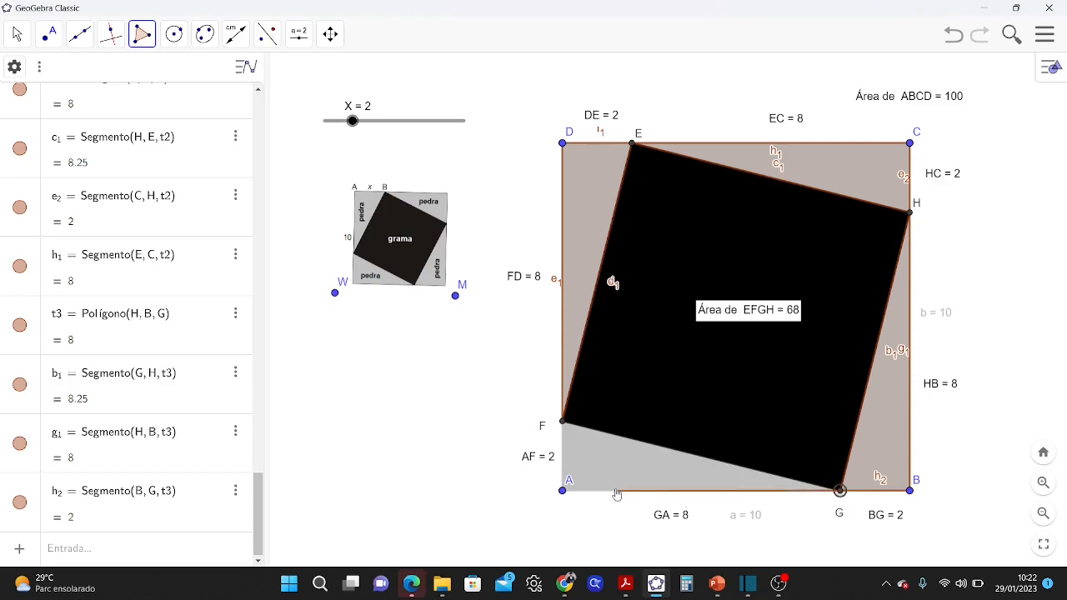
left_click(562, 490)
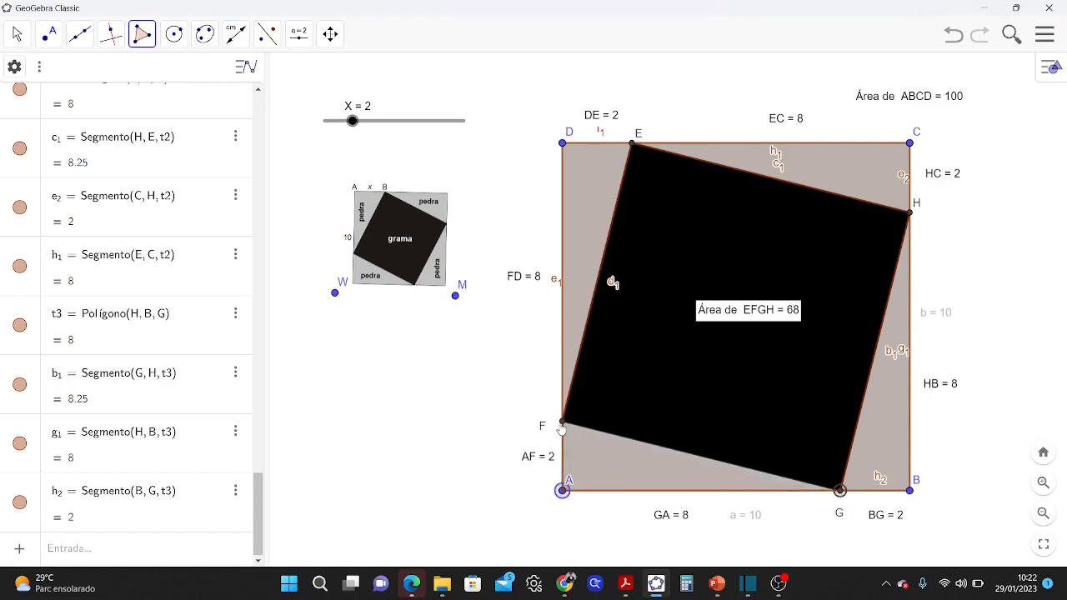
left_click(561, 423)
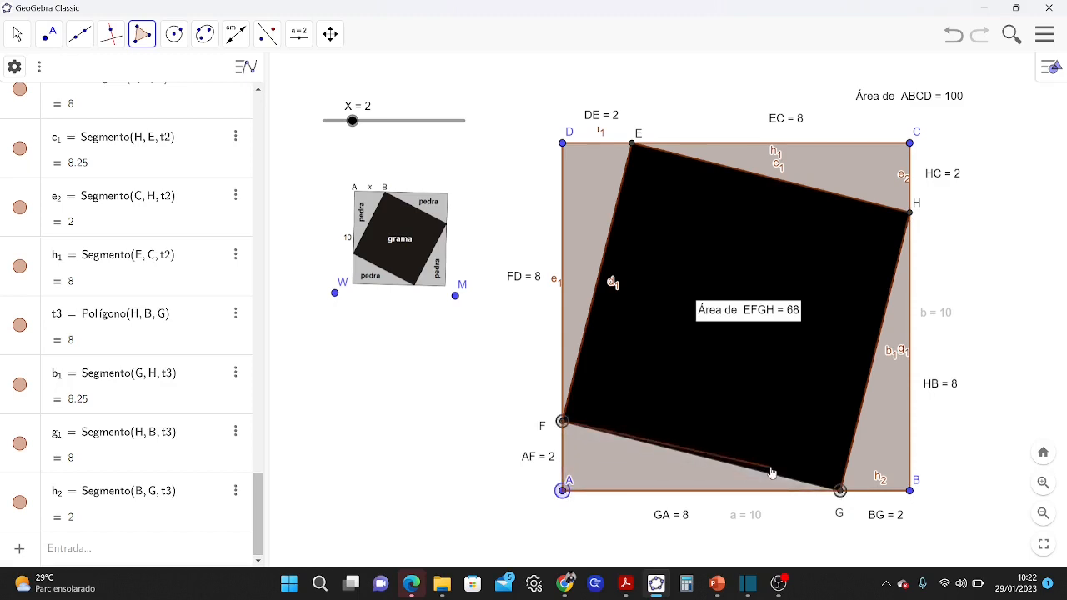
left_click(839, 491)
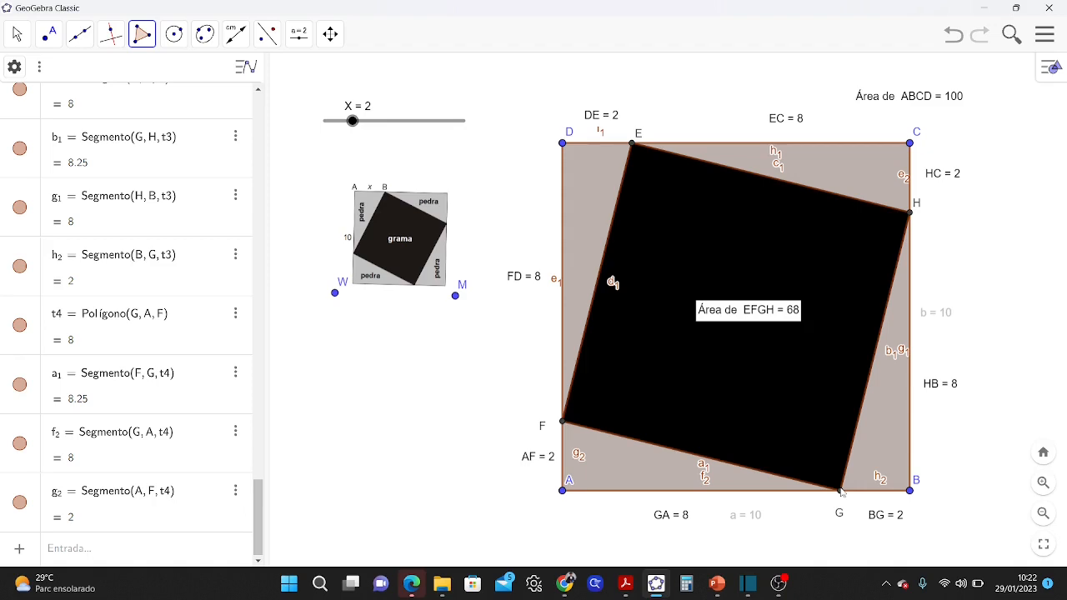
- Hide the labels of segments DF and FE on the triangle at corner D
right_click(557, 285)
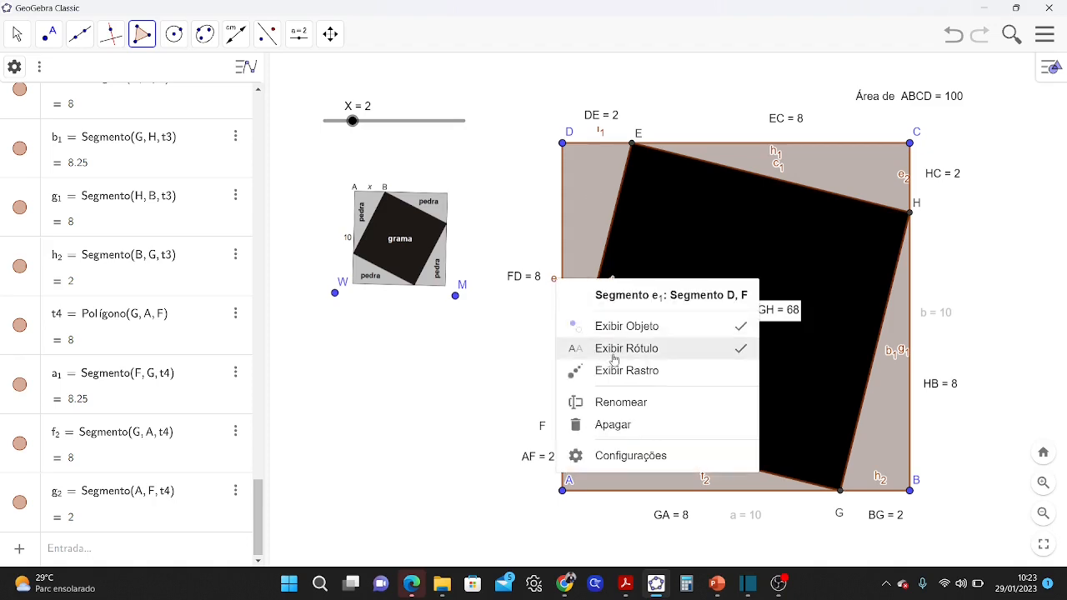
left_click(607, 350)
right_click(612, 285)
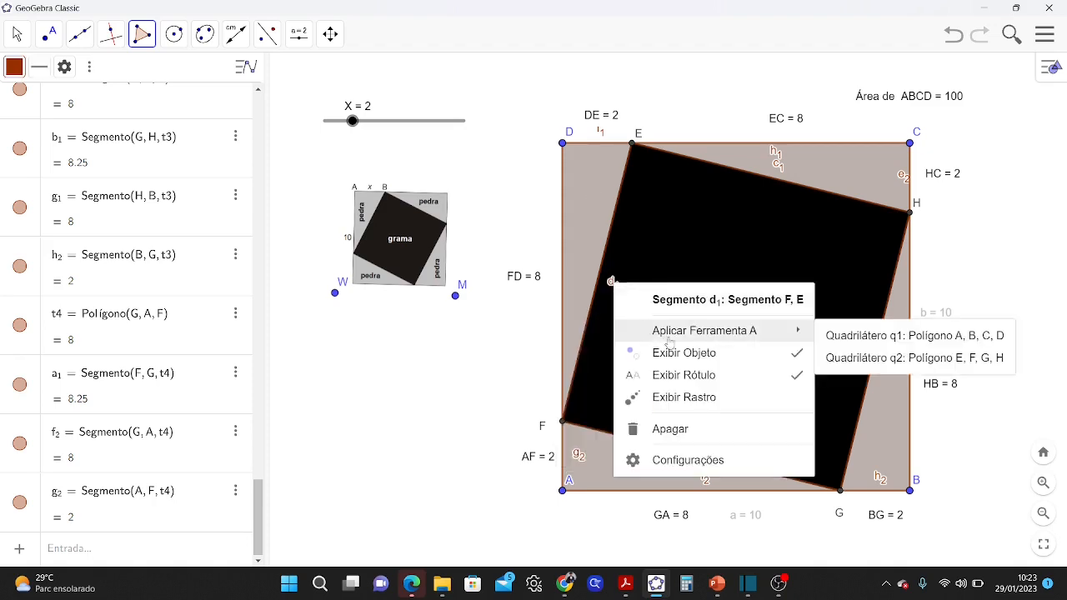
left_click(679, 377)
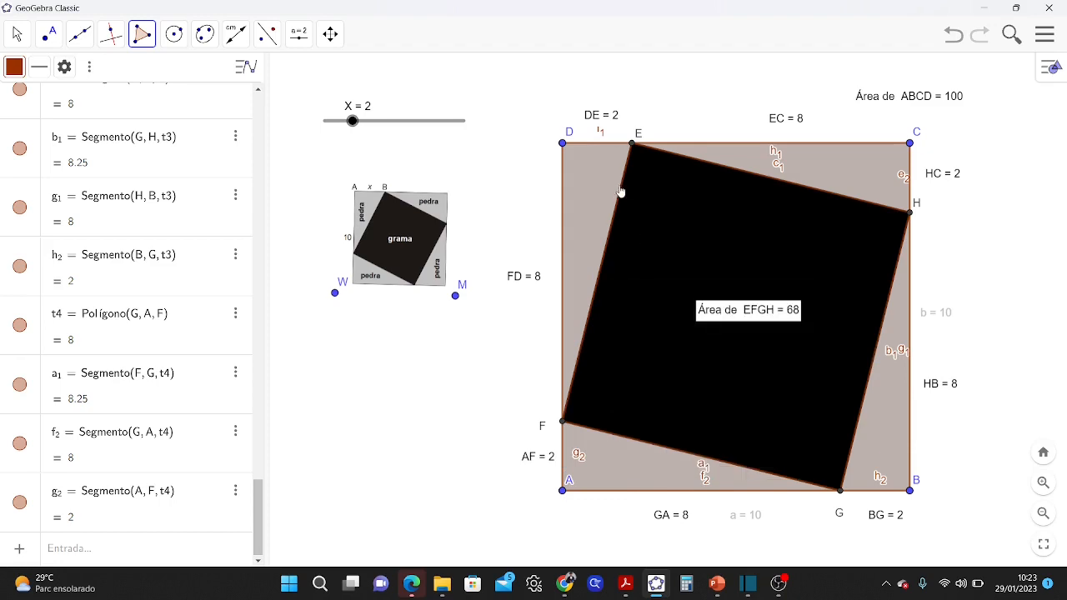
right_click(597, 130)
left_click(590, 132)
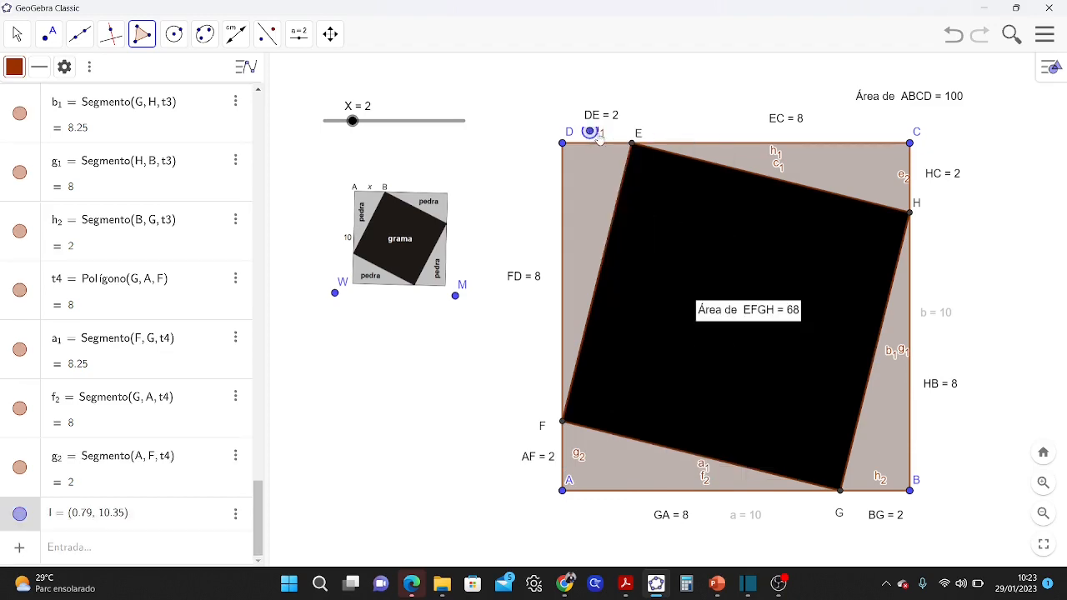
left_click(602, 143)
- Hide the label of segment ED on the triangle at corner D
left_click(17, 35)
left_click(174, 35)
left_click(244, 105)
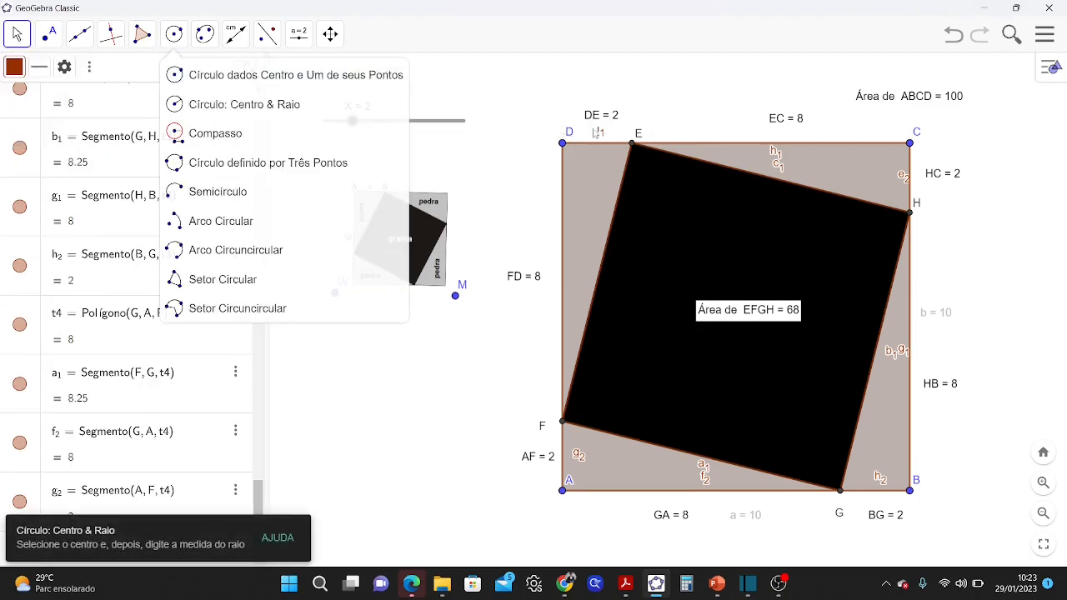
key("Escape")
right_click(601, 135)
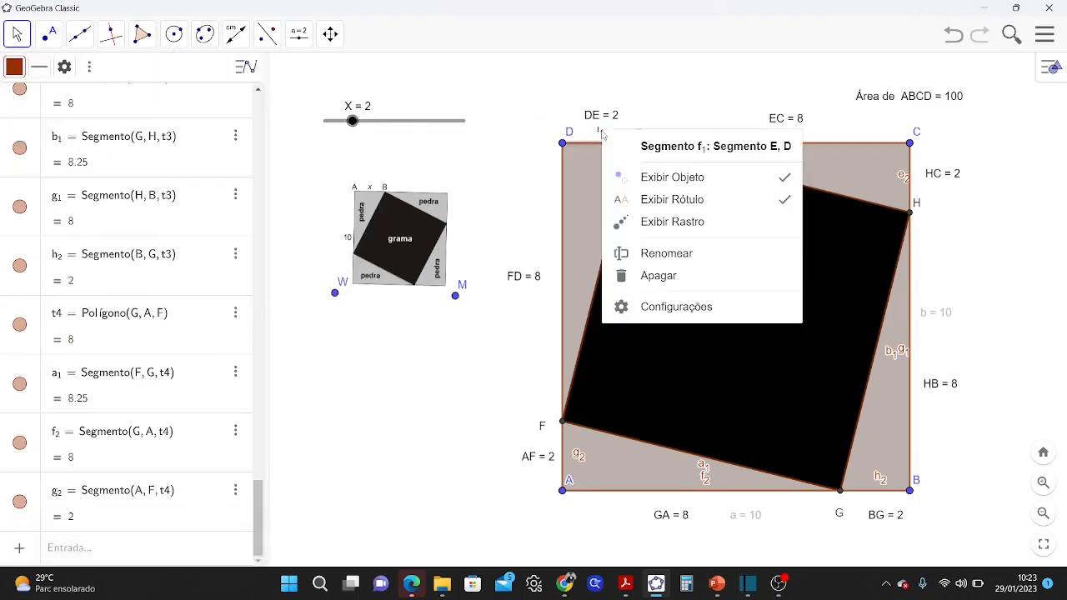
left_click(687, 200)
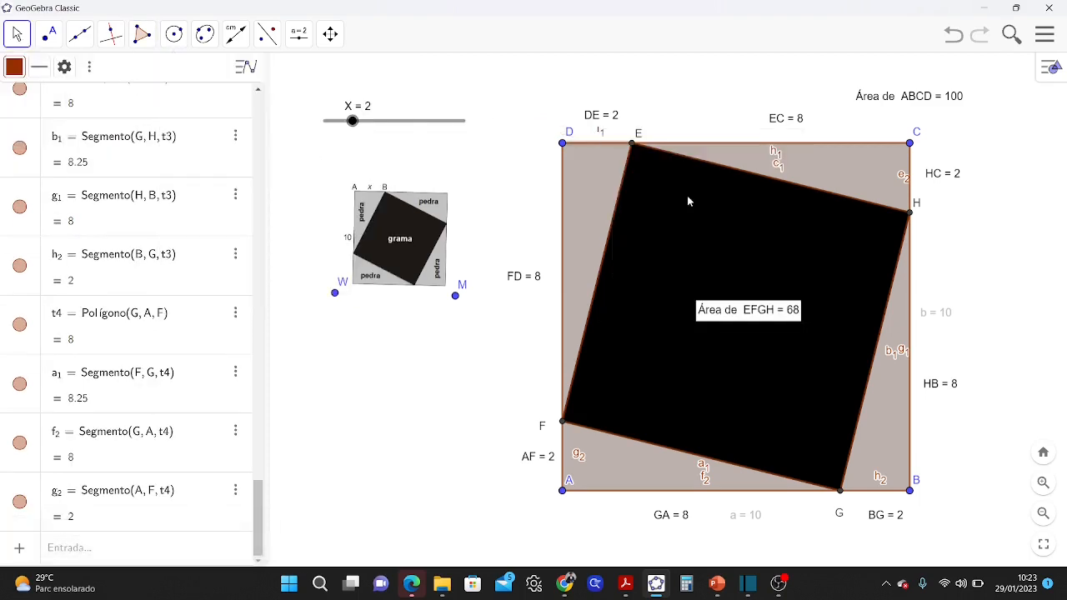
right_click(774, 156)
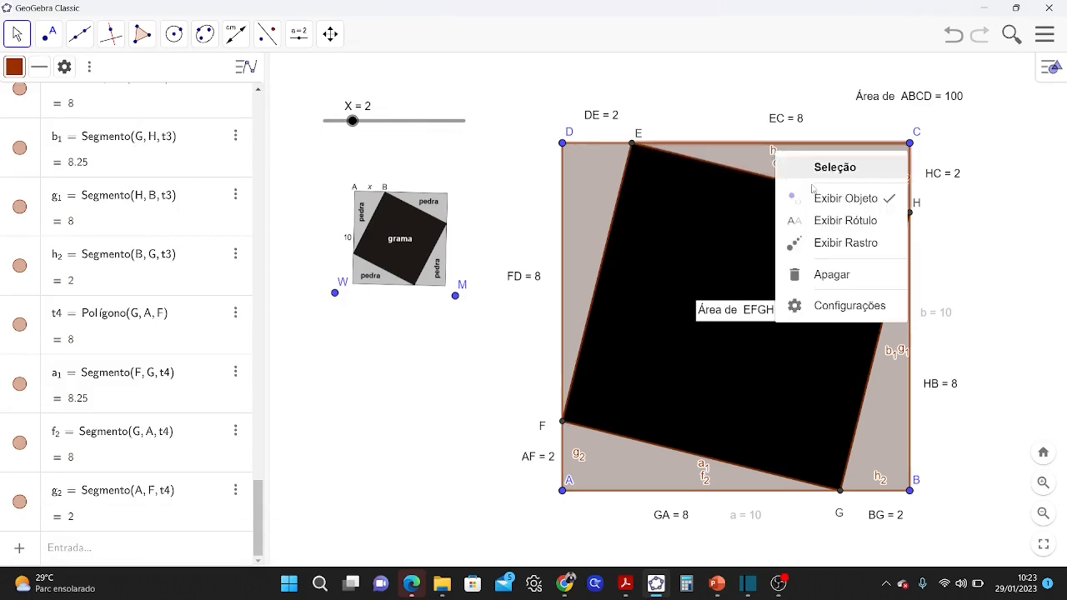
left_click(762, 173)
right_click(760, 172)
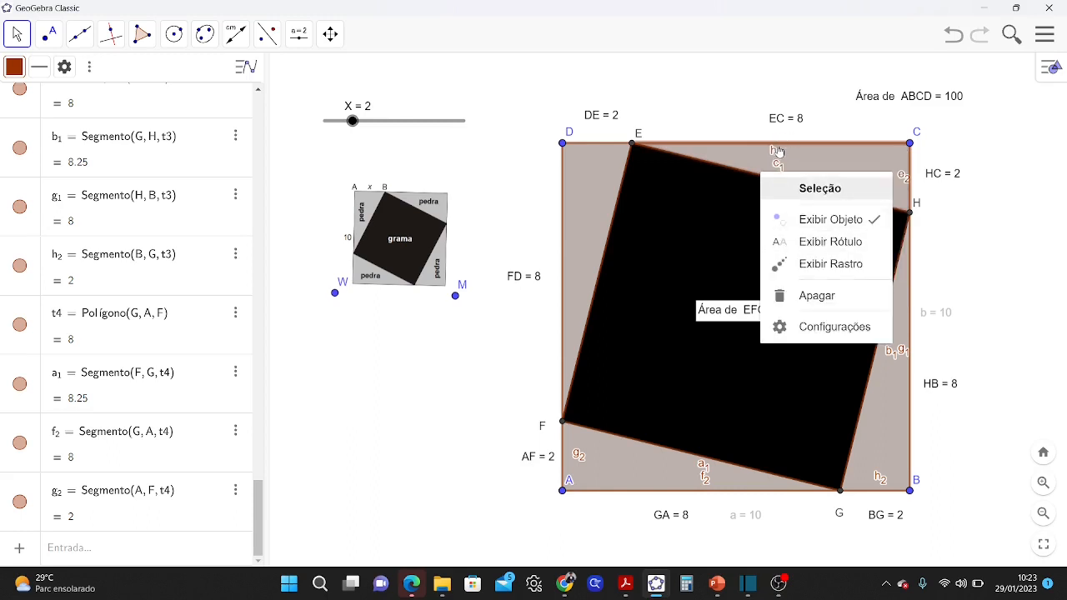
left_click(897, 176)
- Hide the label of segment CH on the triangle at corner C
right_click(903, 174)
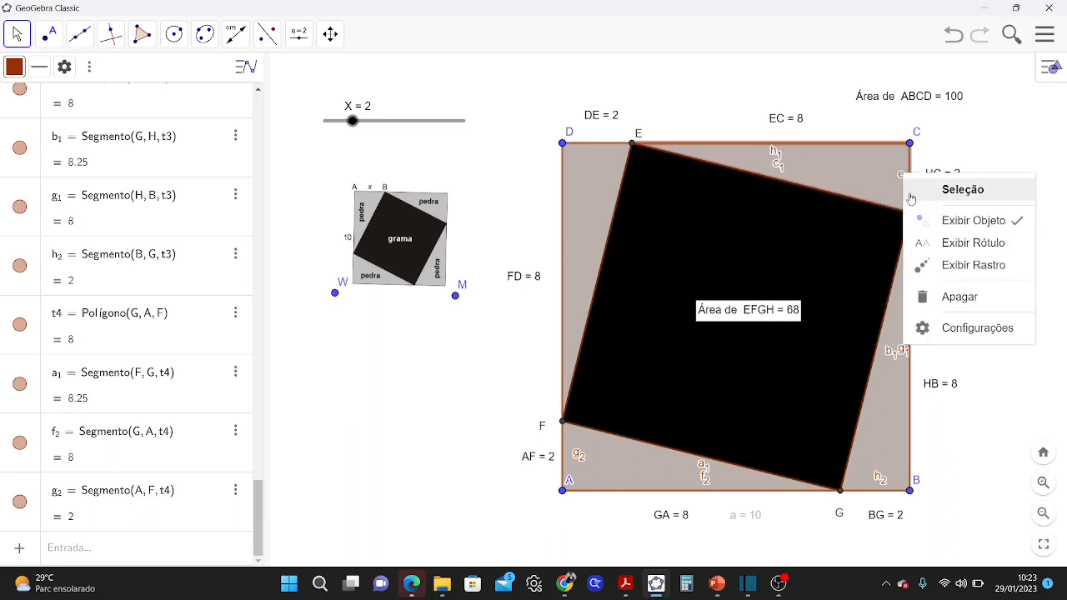
left_click(900, 182)
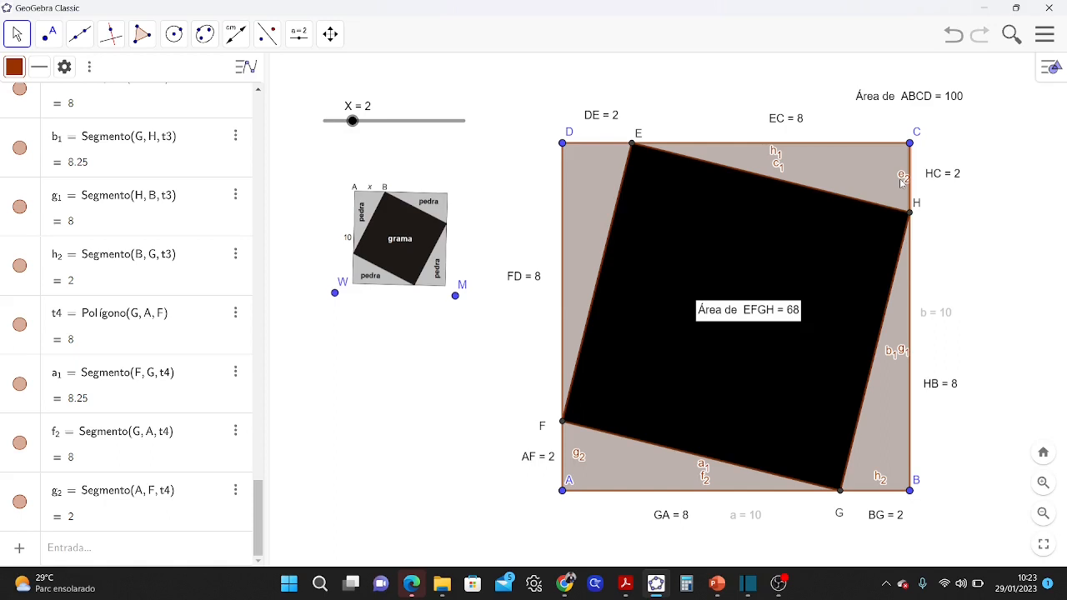
right_click(900, 181)
left_click(939, 275)
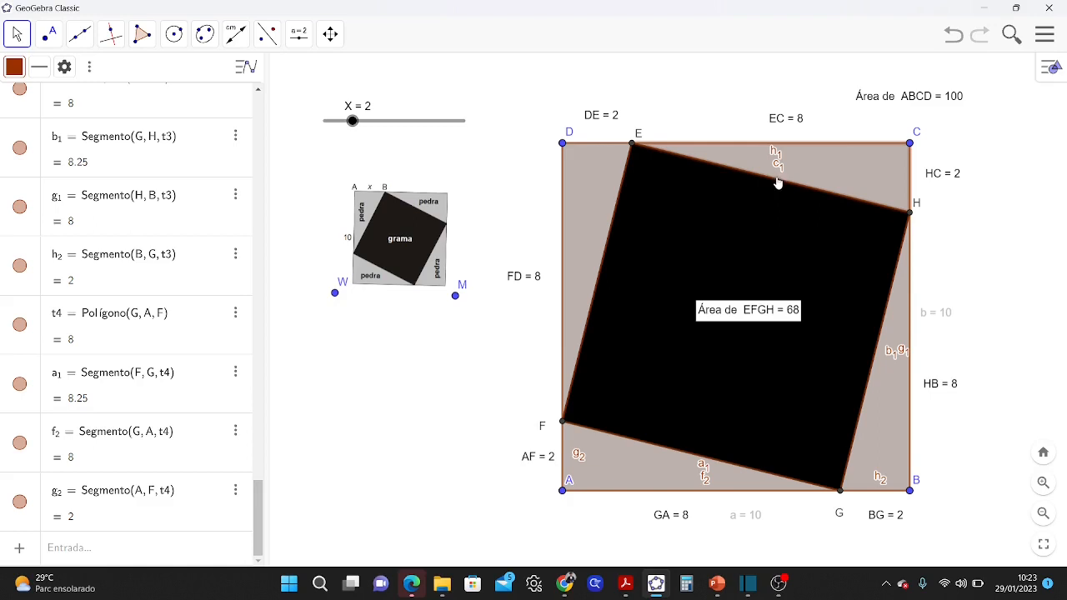
right_click(777, 182)
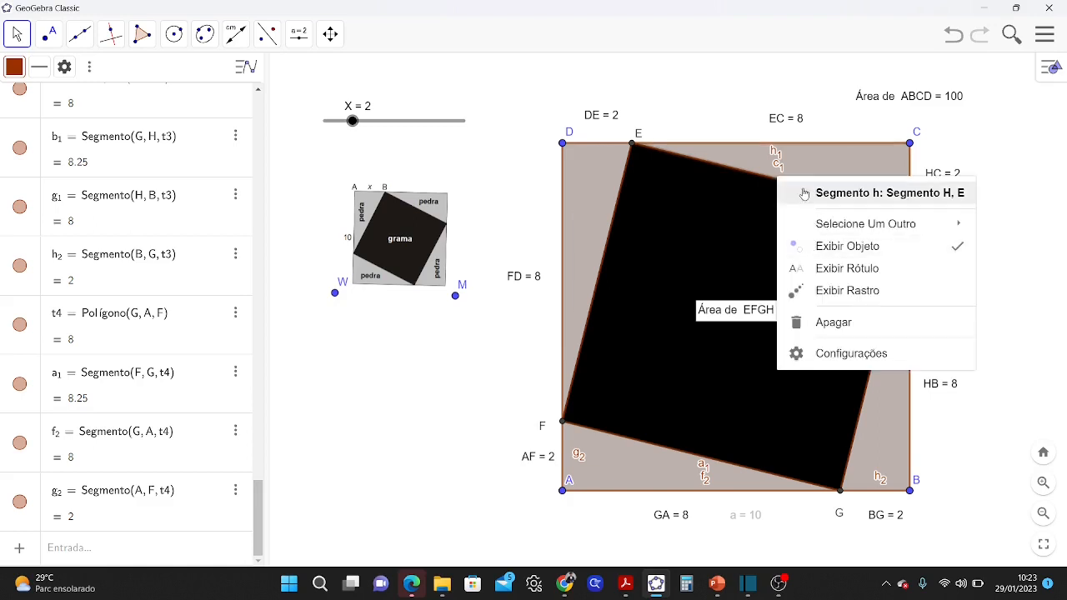
right_click(784, 169)
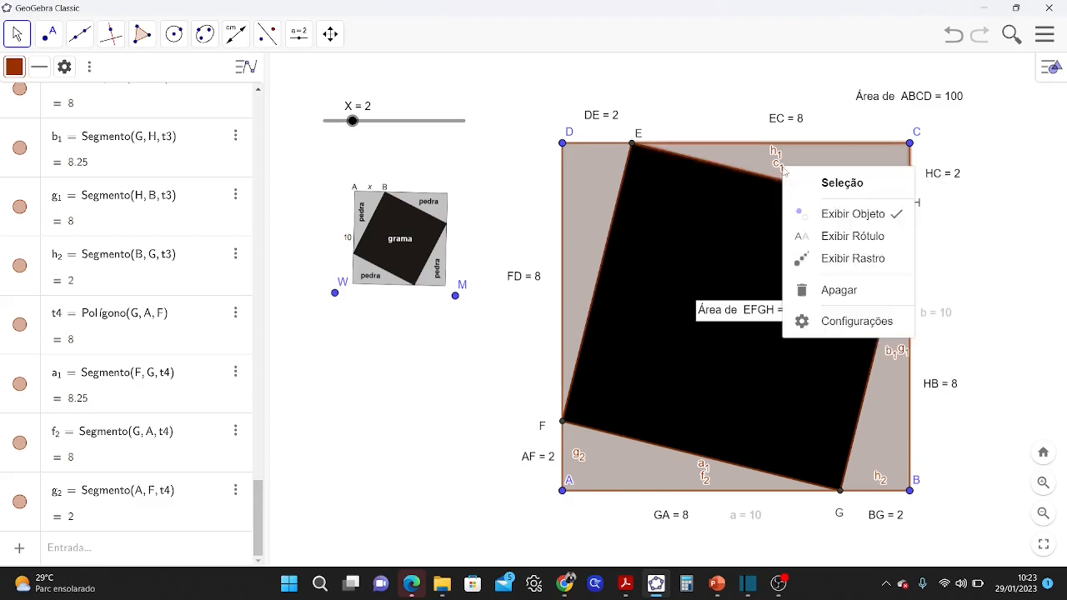
left_click(964, 367)
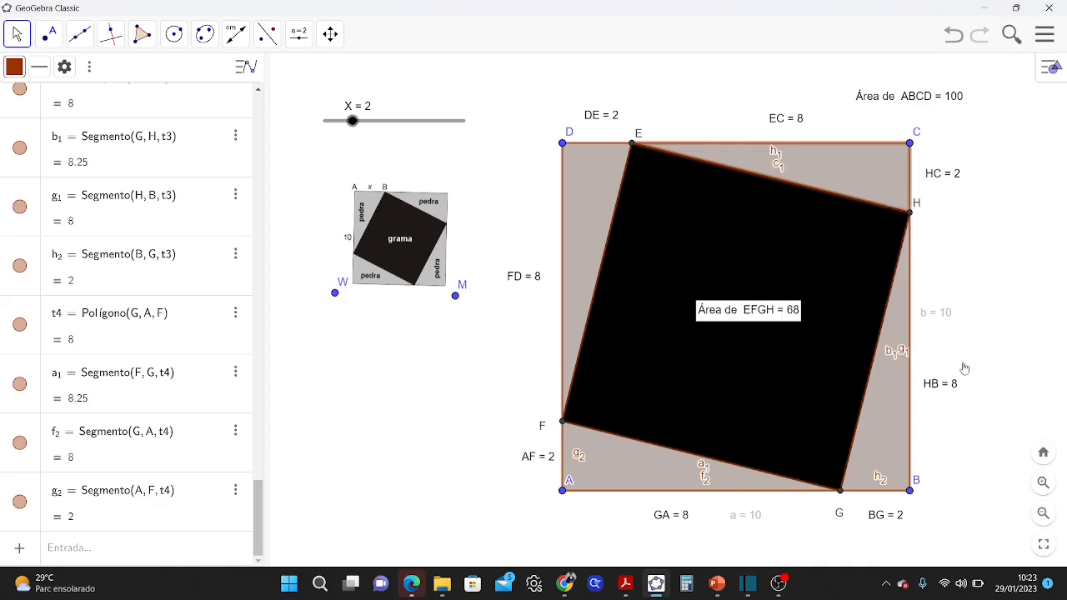
- Hide the label of segment HB on the triangle at corner B
right_click(909, 357)
left_click(932, 442)
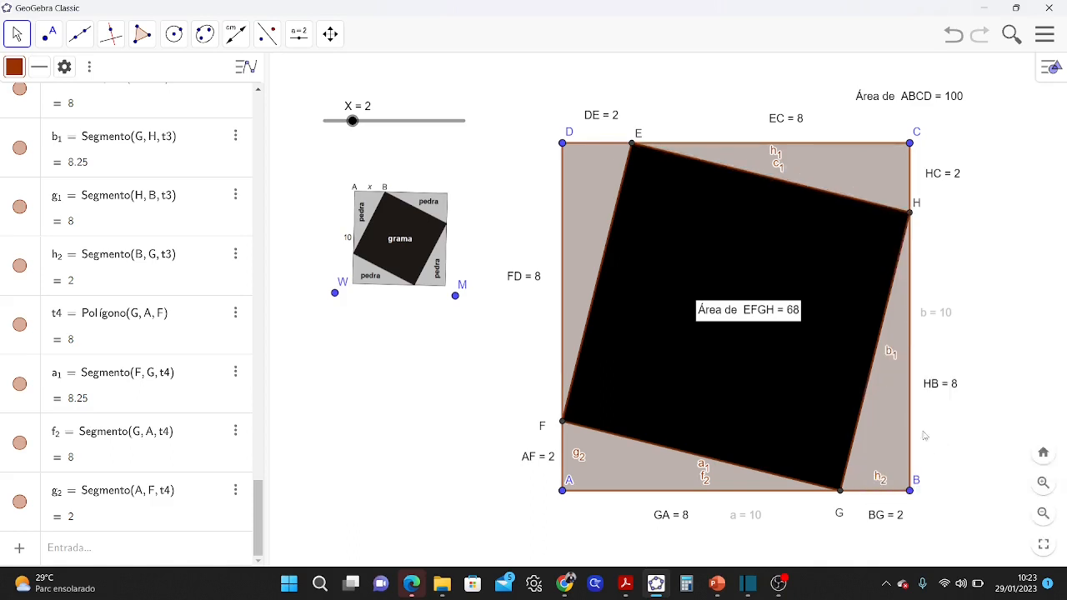
right_click(877, 356)
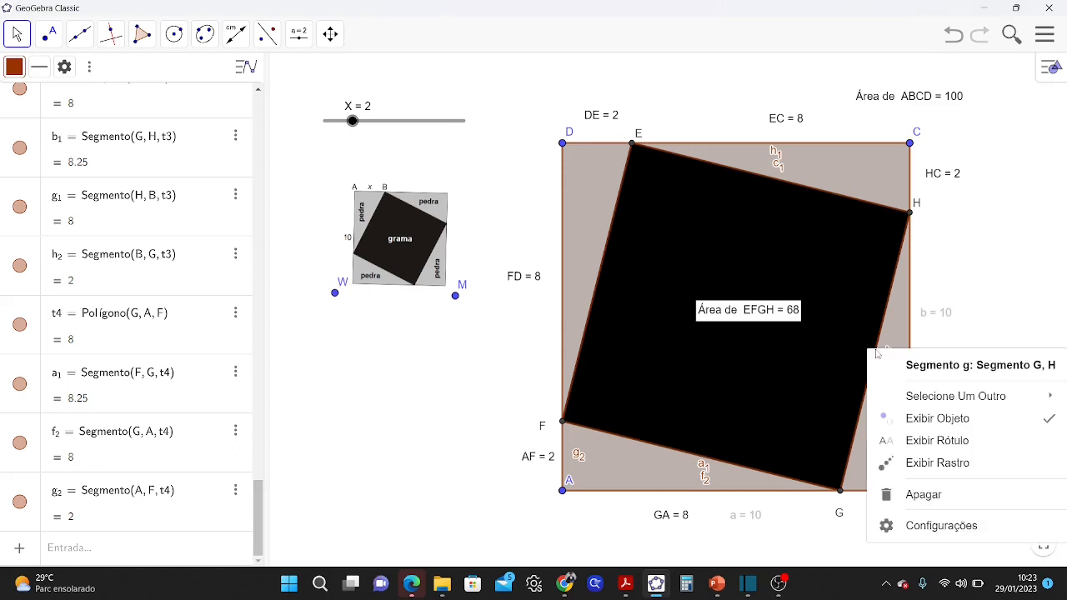
left_click(905, 393)
left_click(964, 285)
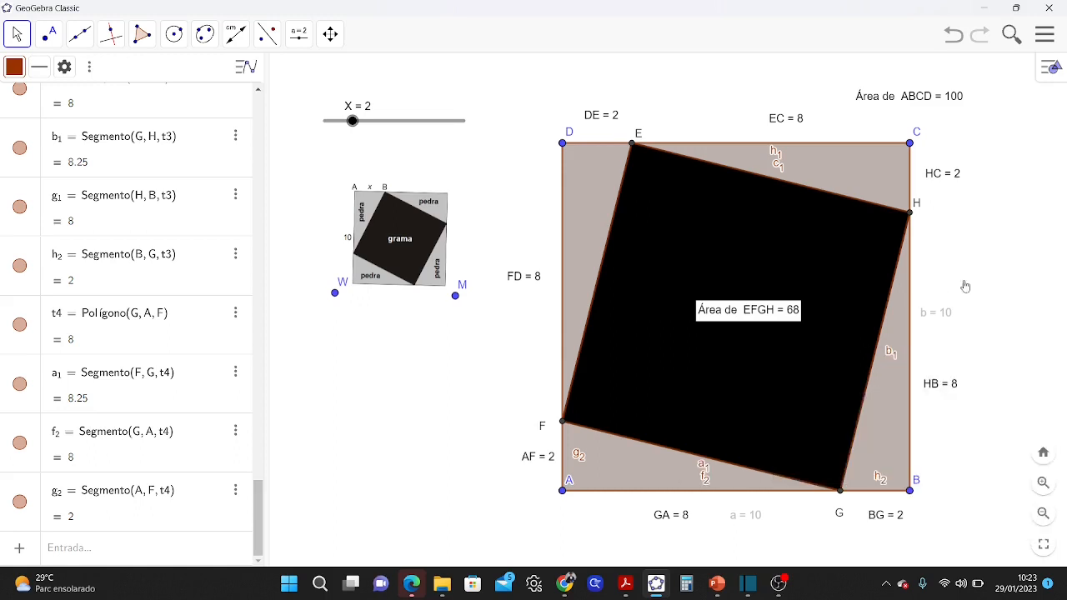
- Hide the length label of the outer square's side AB and the label of segment AF on the triangle at corner A
right_click(702, 493)
left_click(758, 466)
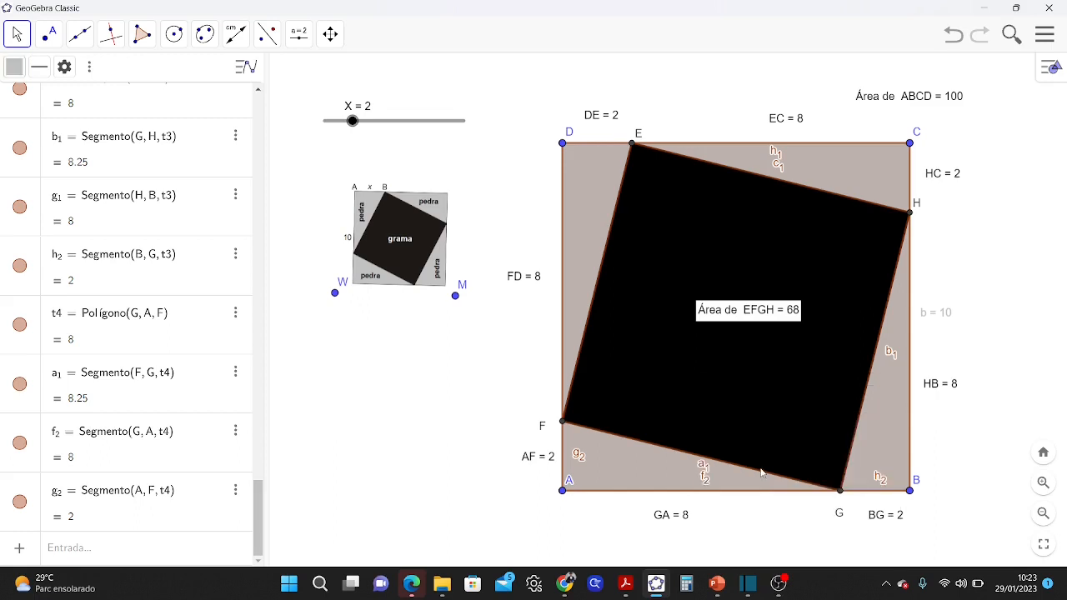
right_click(564, 466)
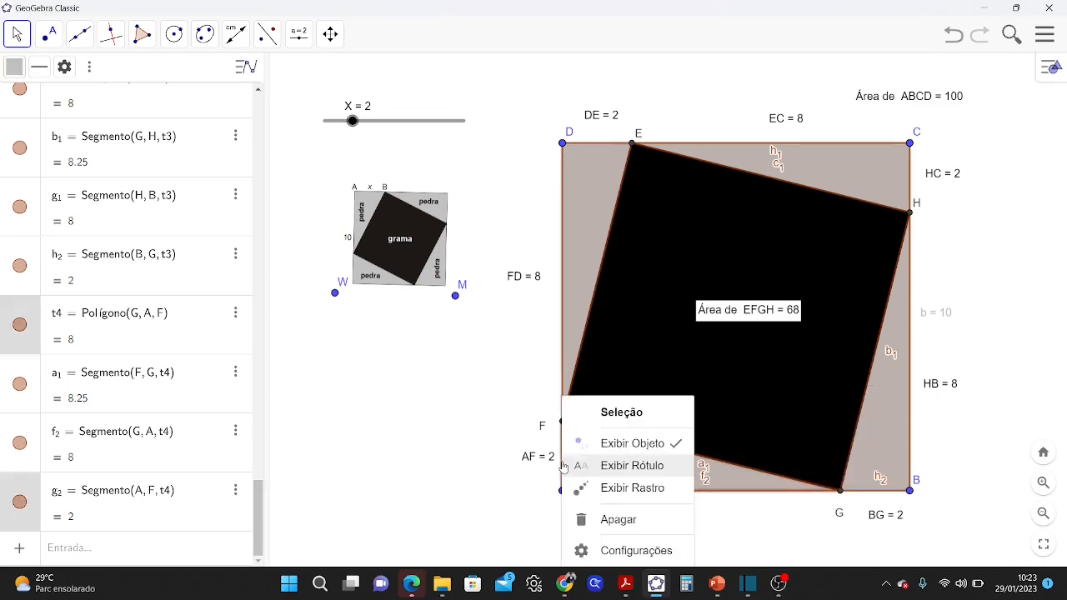
left_click(542, 474)
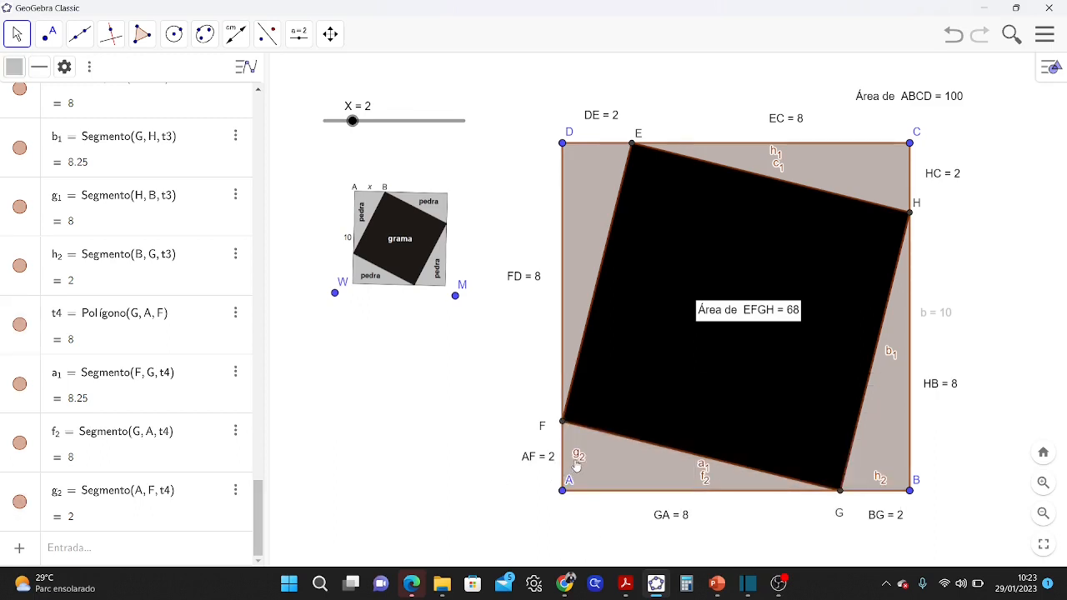
right_click(580, 459)
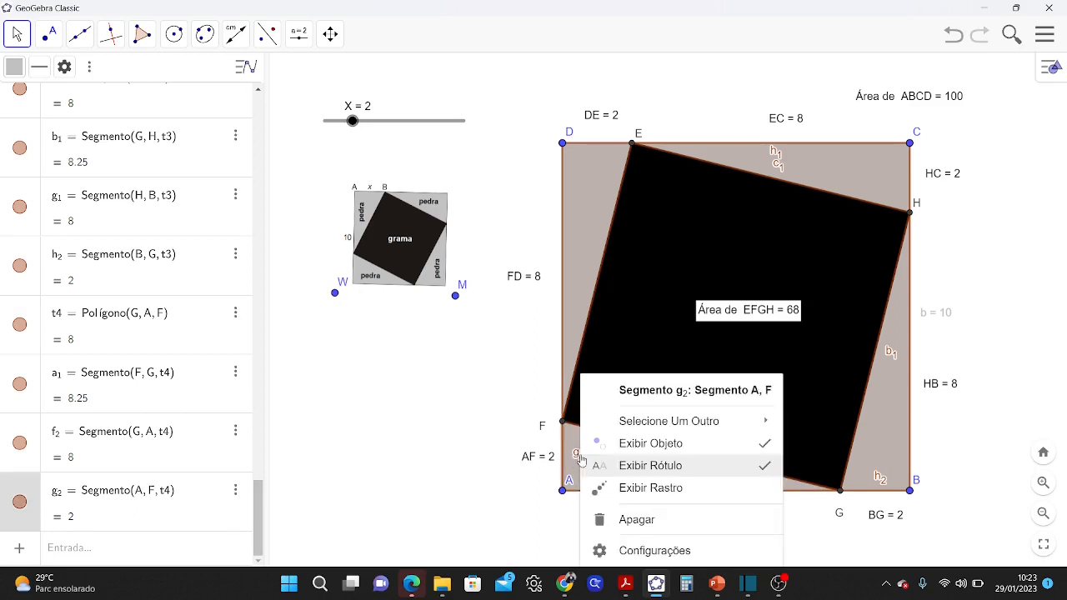
left_click(636, 469)
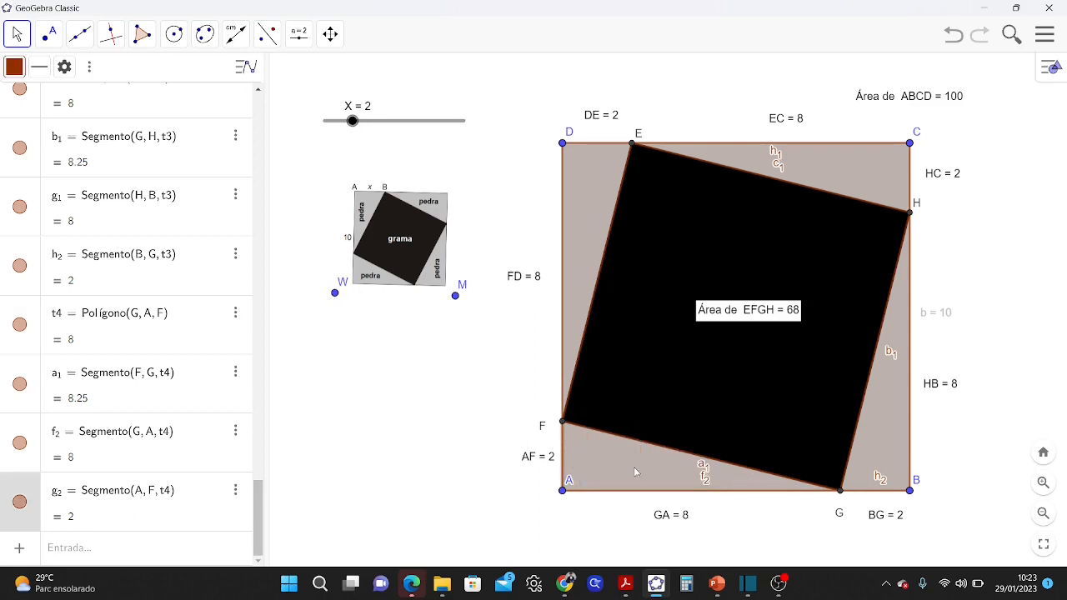
right_click(707, 471)
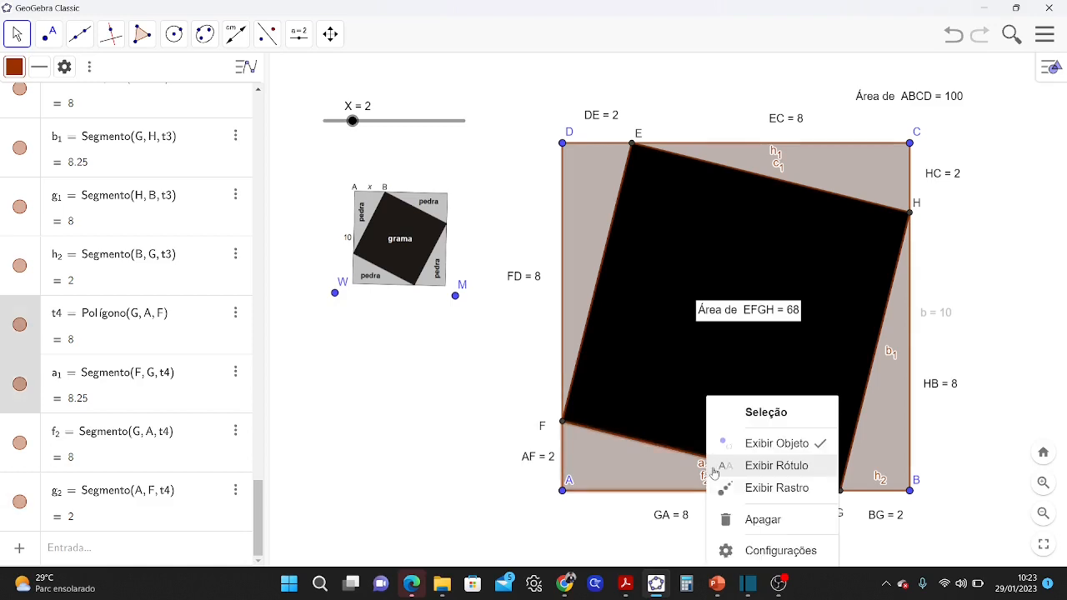
left_click(697, 480)
right_click(702, 481)
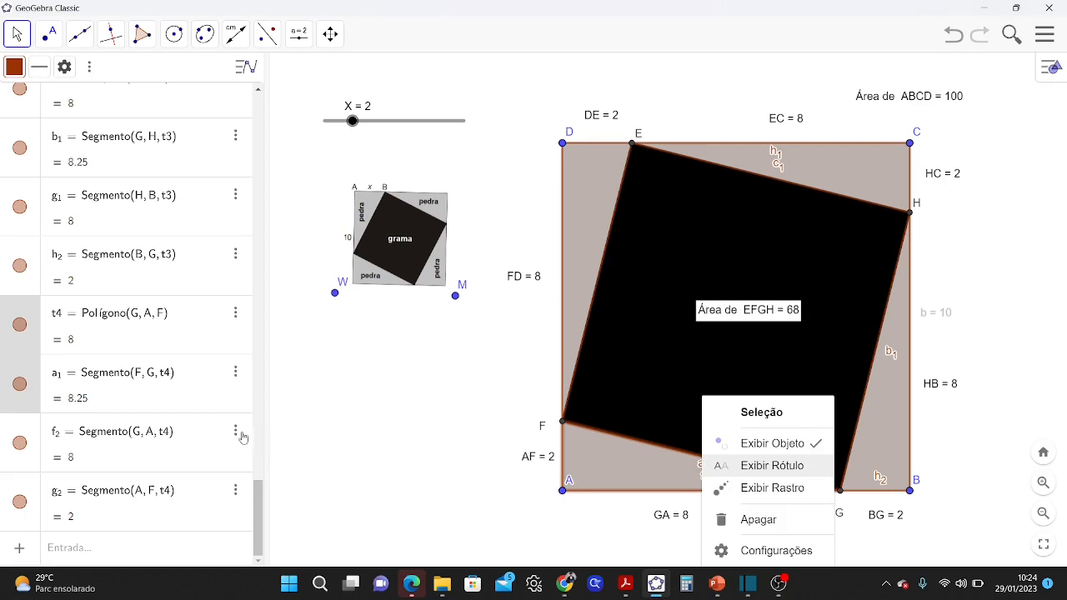
- Hide segment GA of the triangle at corner A, keeping segment FG shown
left_click(18, 443)
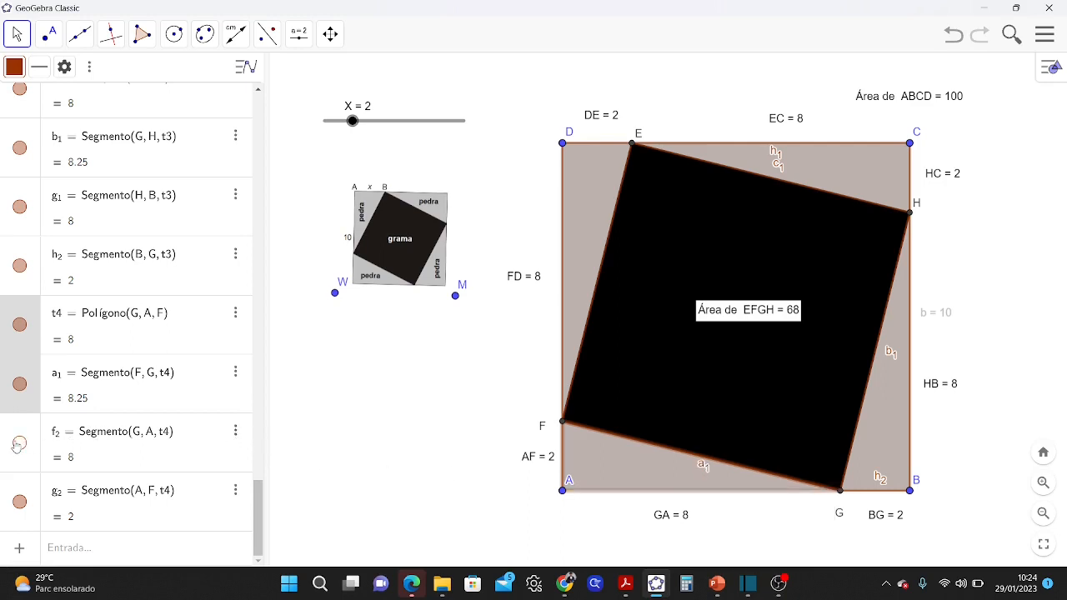
left_click(21, 385)
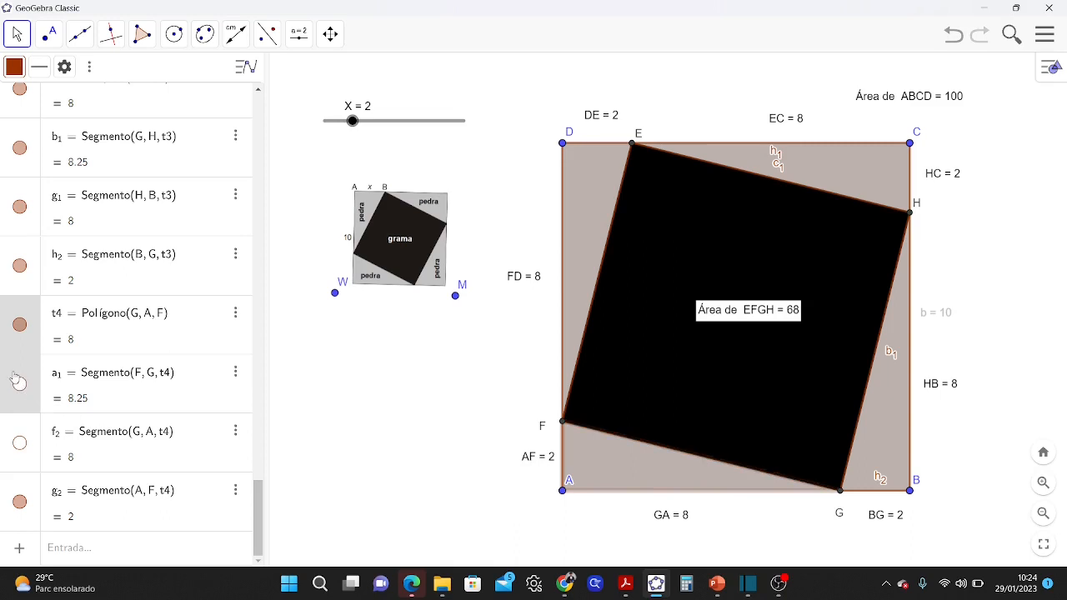
left_click(20, 384)
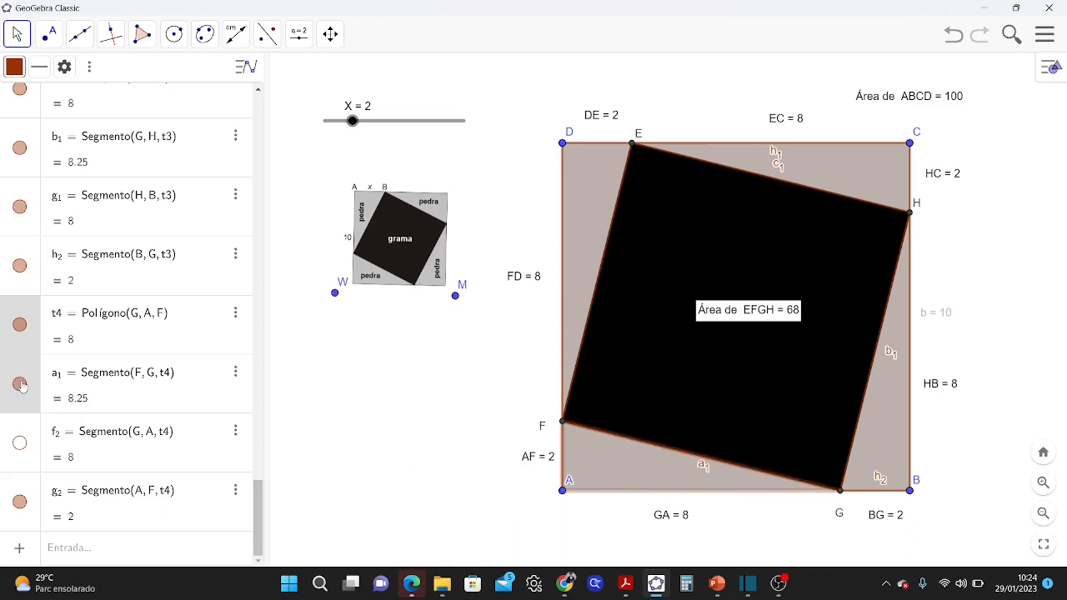
right_click(703, 468)
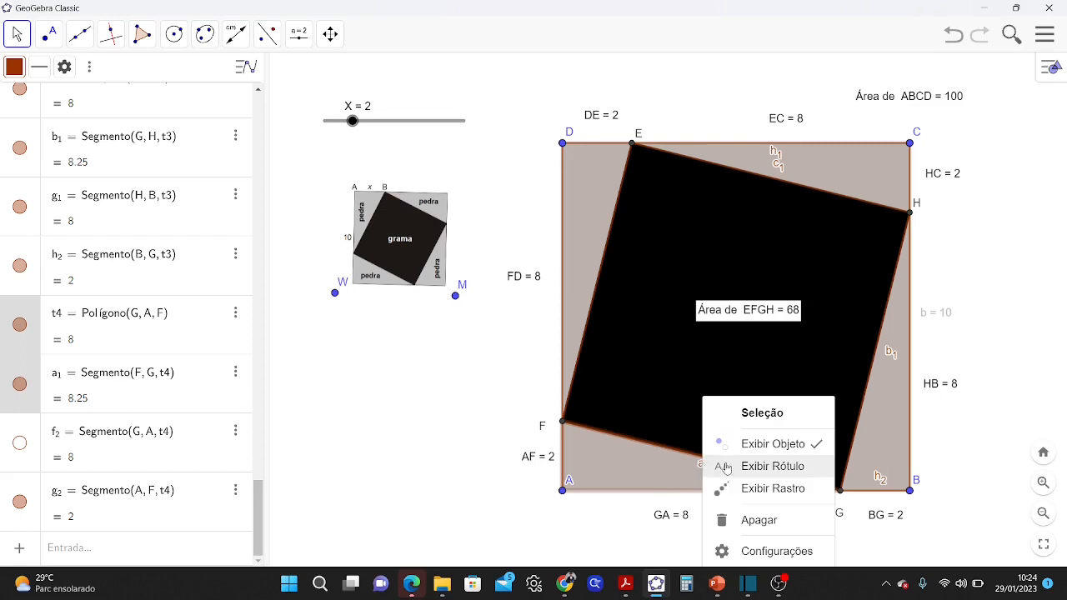
left_click(680, 454)
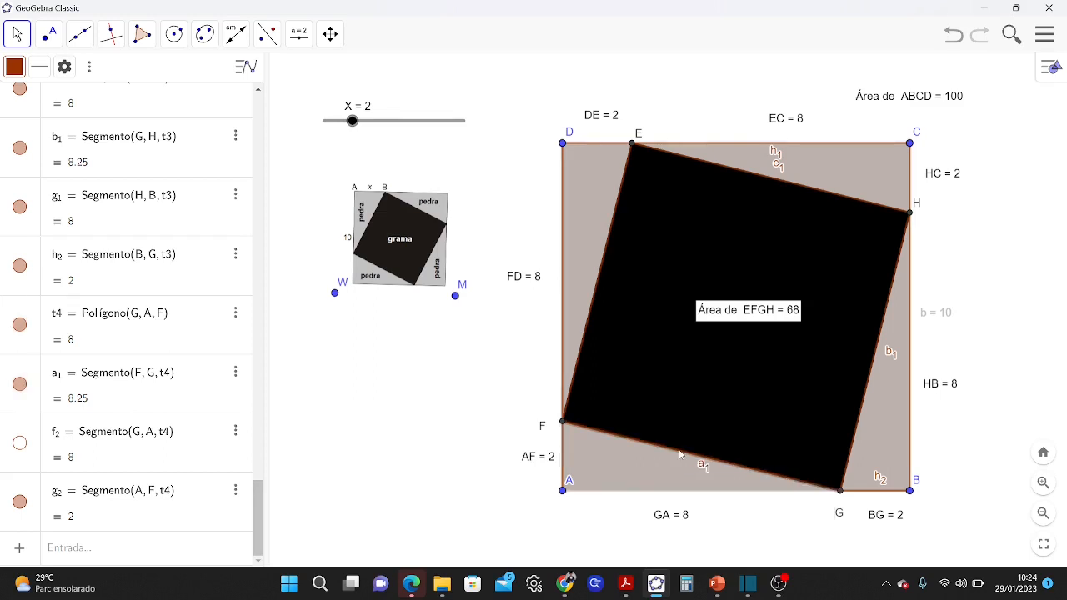
right_click(680, 454)
left_click(673, 456)
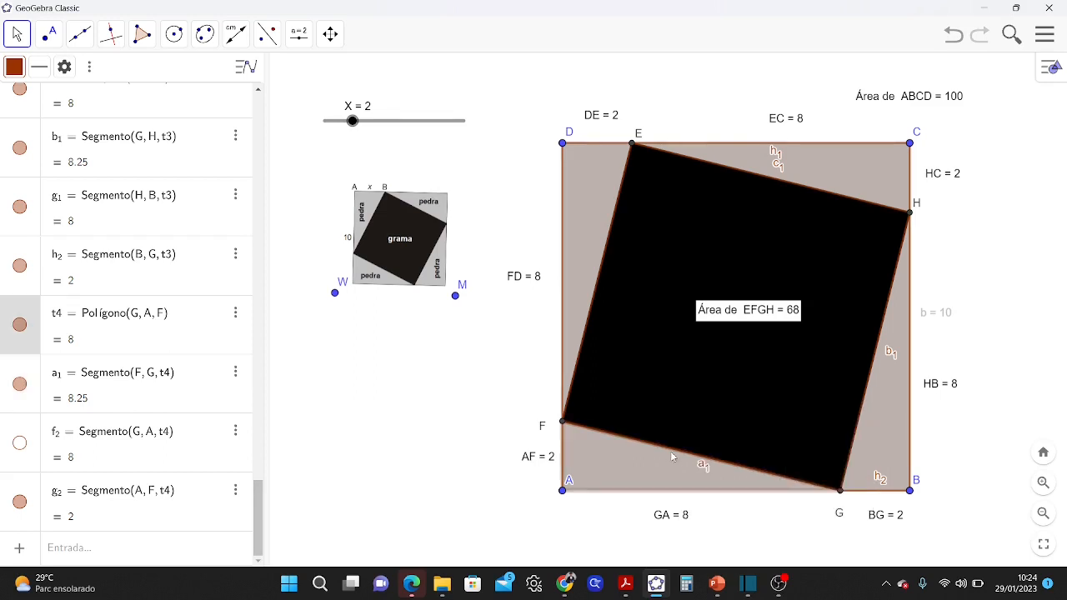
right_click(672, 453)
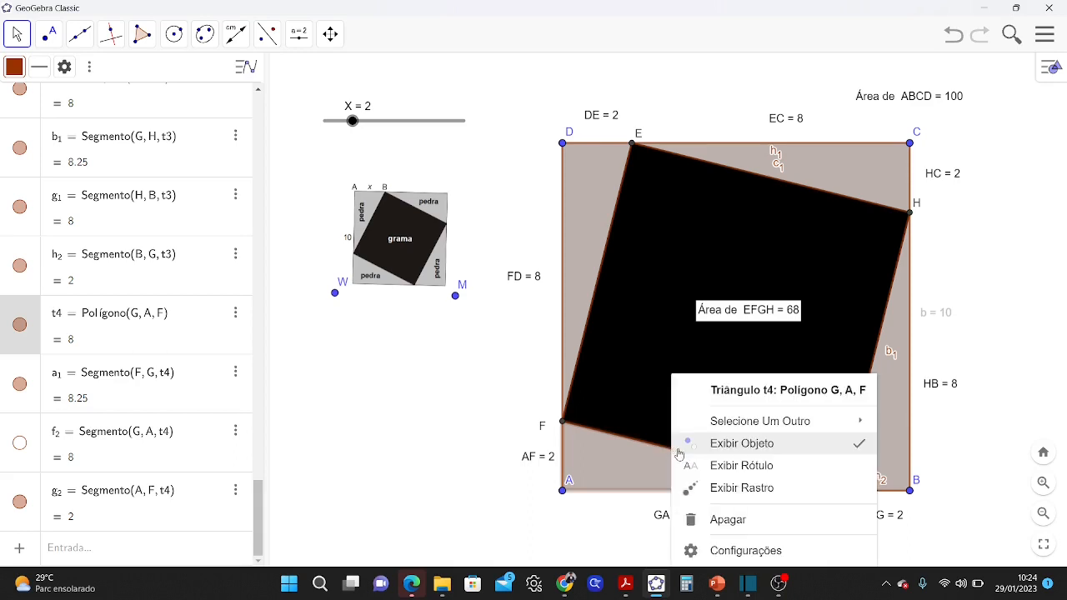
left_click(676, 453)
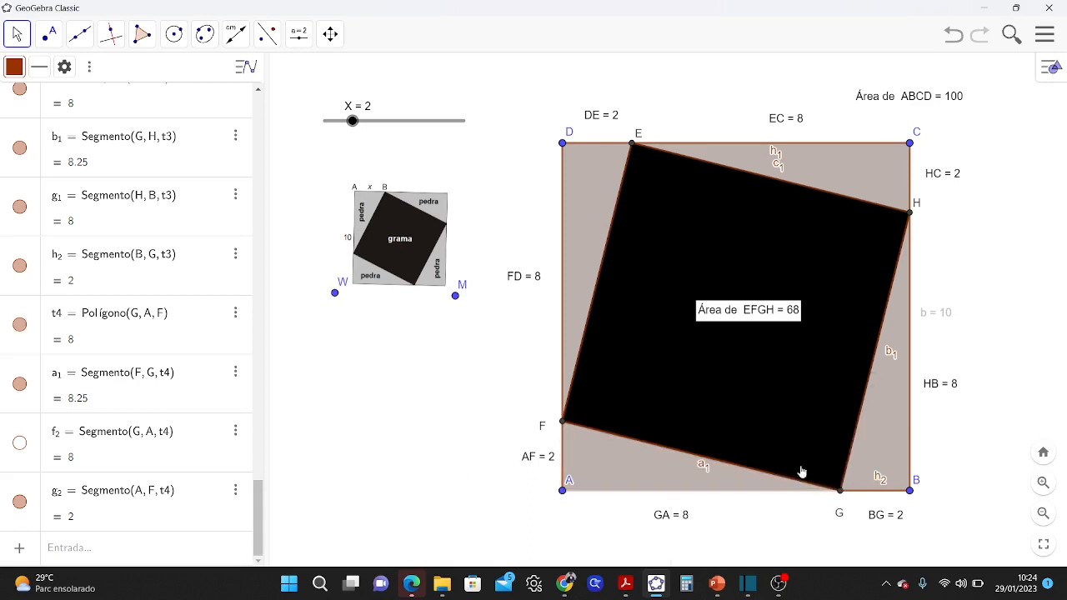
- Hide the labels of segments BG and GH on the triangle at corner B
right_click(880, 487)
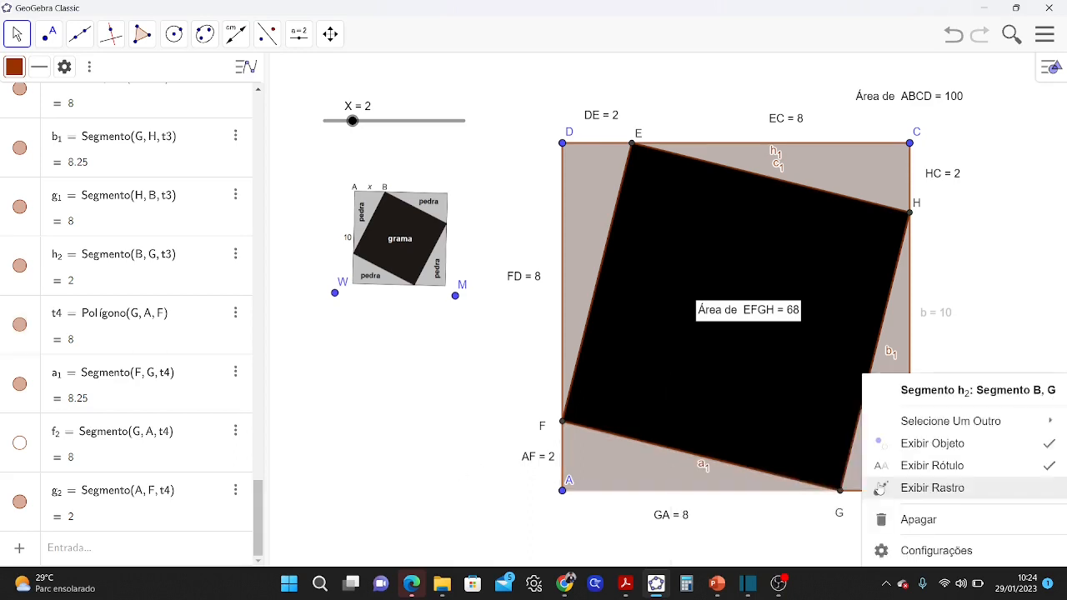
left_click(925, 468)
right_click(894, 354)
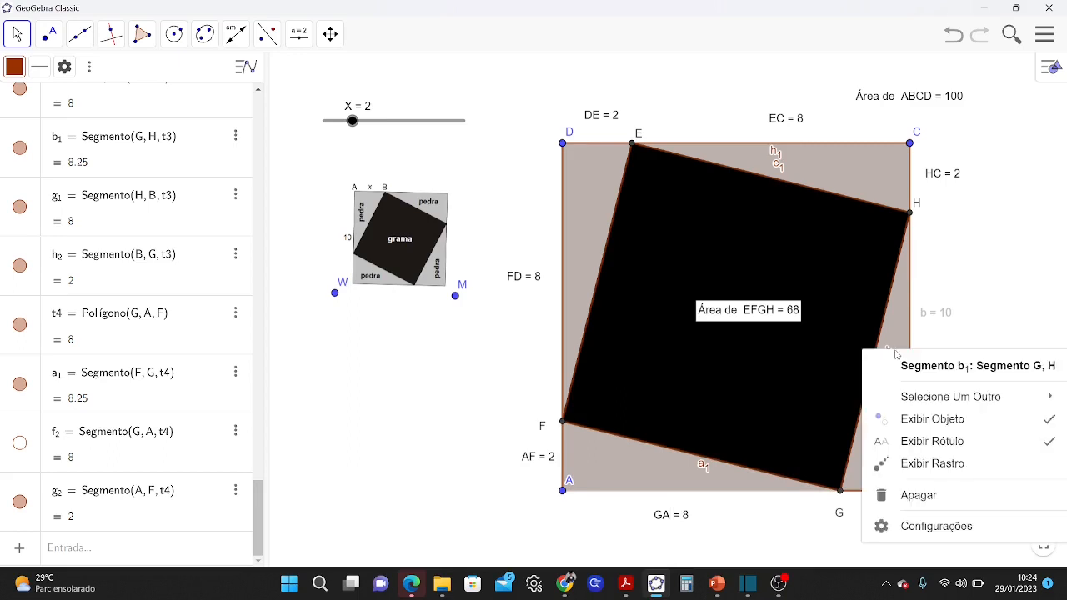
left_click(925, 443)
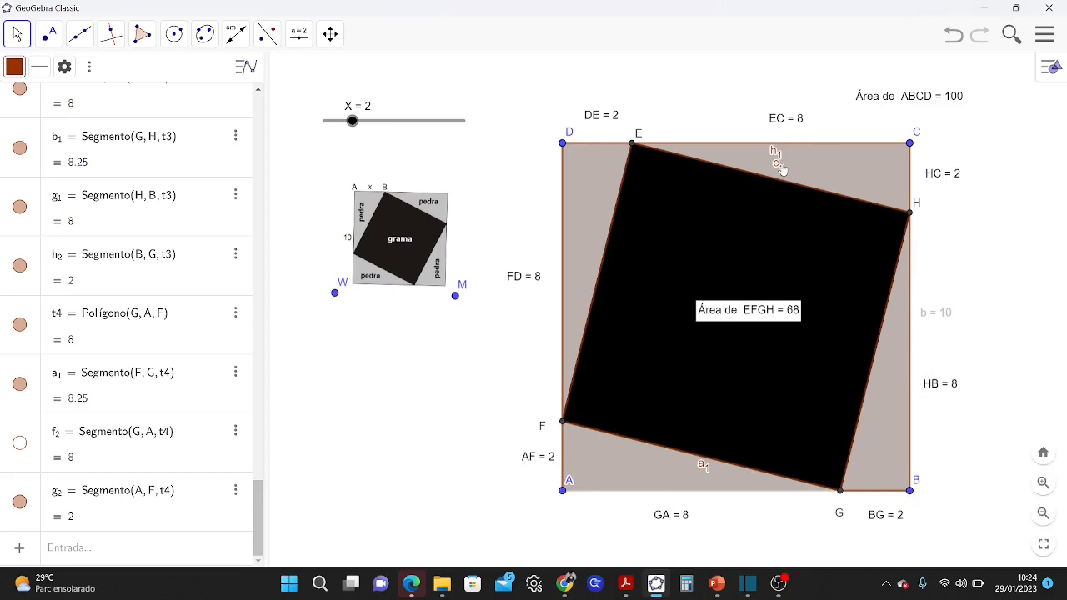
- Hide the labels of segments HE and EC on the triangle at corner C
right_click(781, 167)
left_click(830, 257)
right_click(775, 153)
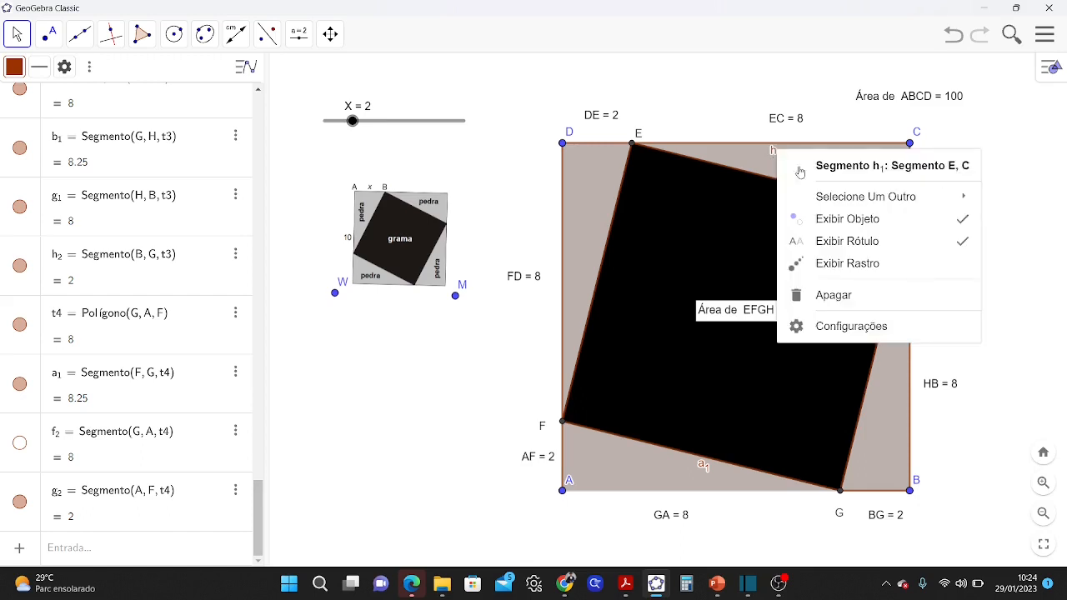
left_click(836, 244)
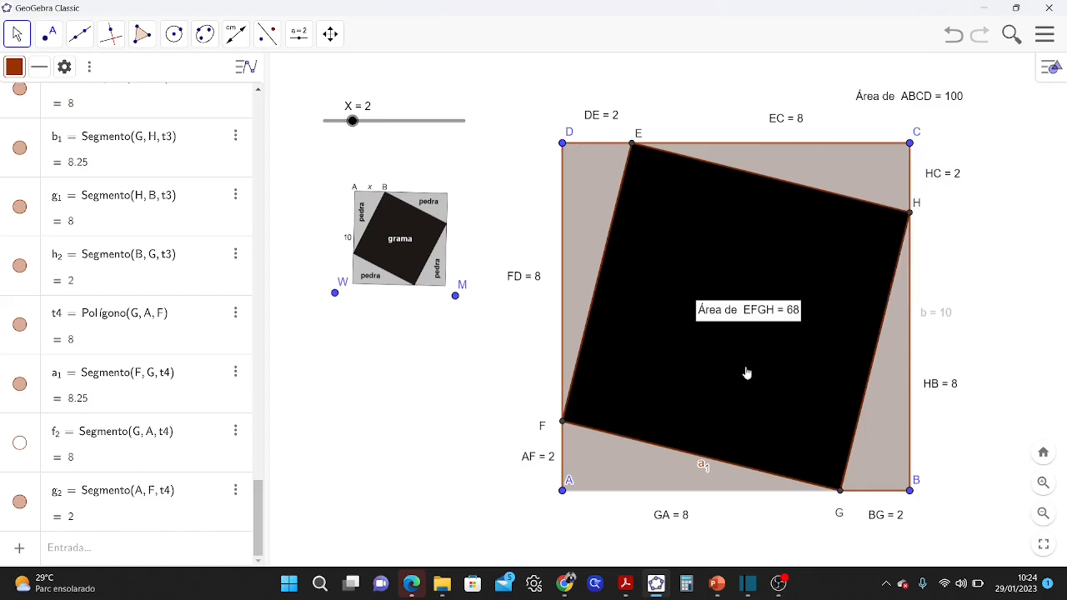
- Hide the labels of segments FG and GA on the triangle at corner A and show segment GA again
right_click(703, 471)
left_click(734, 470)
left_click(19, 443)
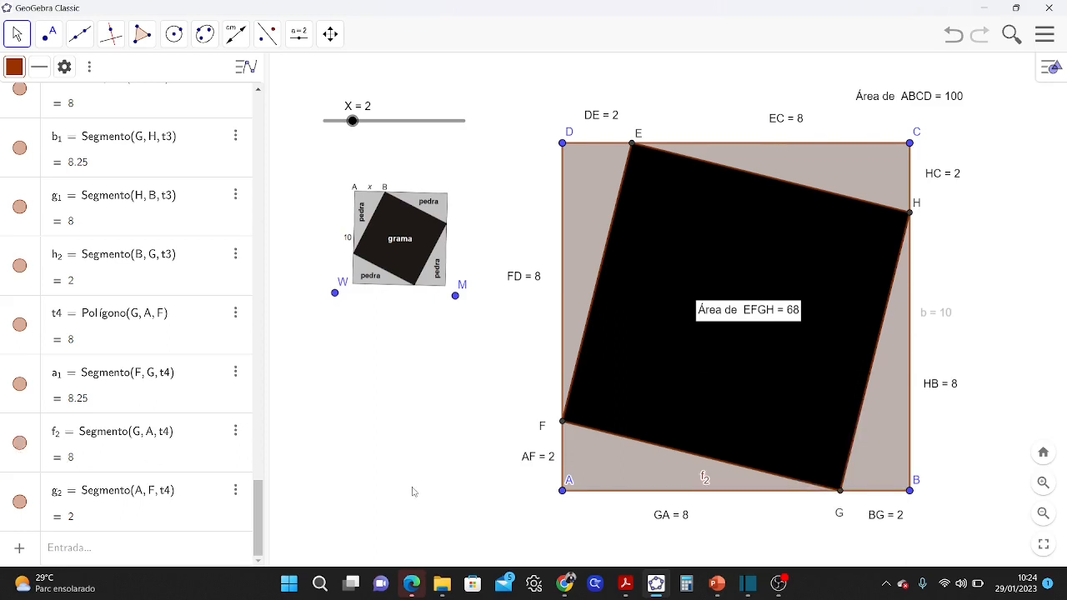
right_click(707, 478)
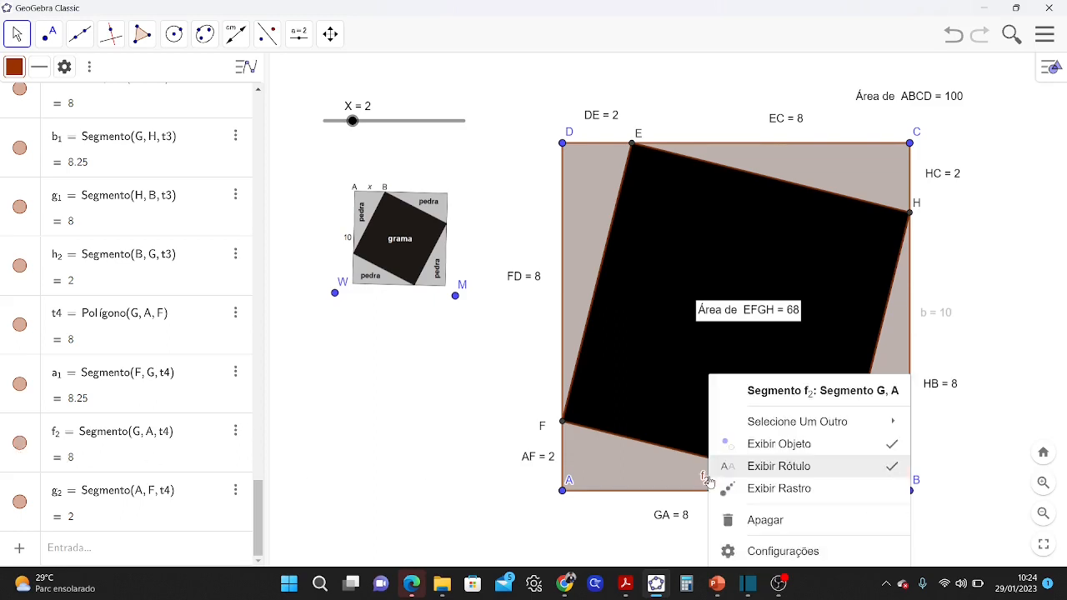
left_click(749, 478)
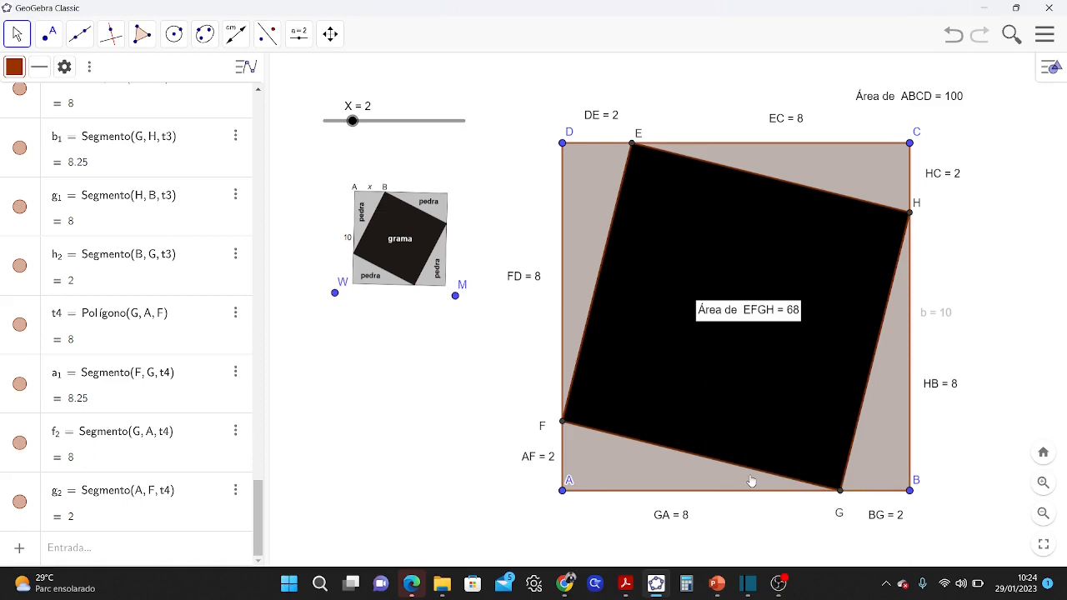
left_click(533, 459)
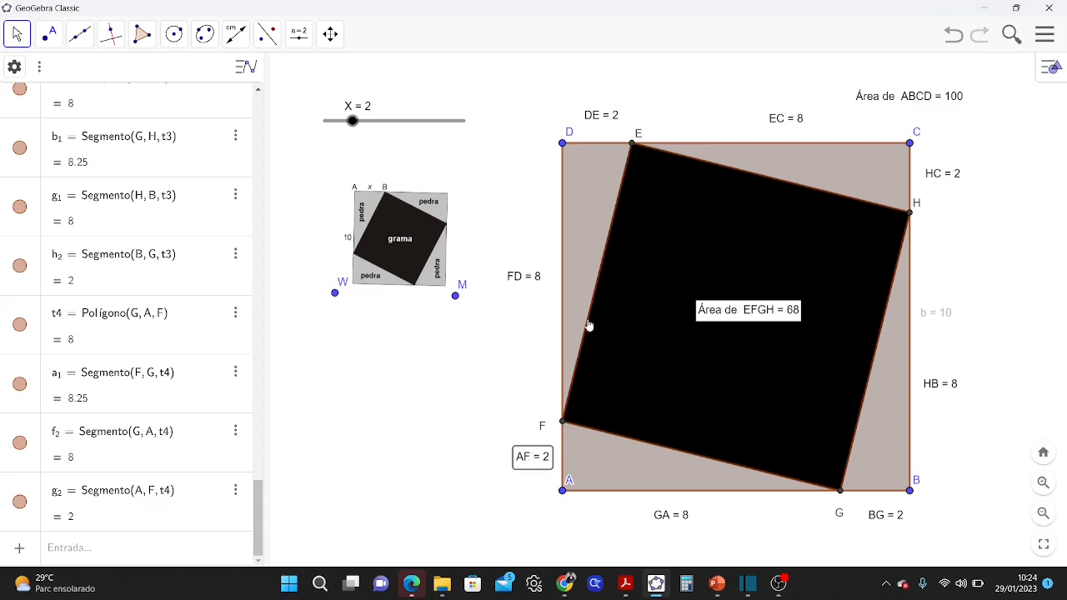
- Color the triangle at corner D green (#66CC00) and make its fill fully opaque at 100
right_click(573, 252)
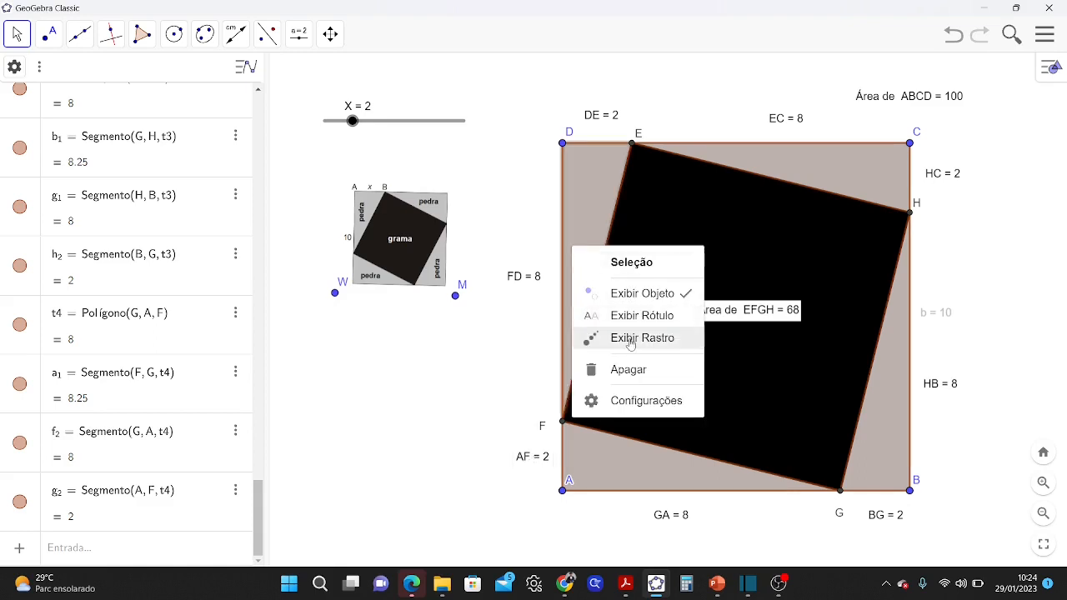
left_click(634, 402)
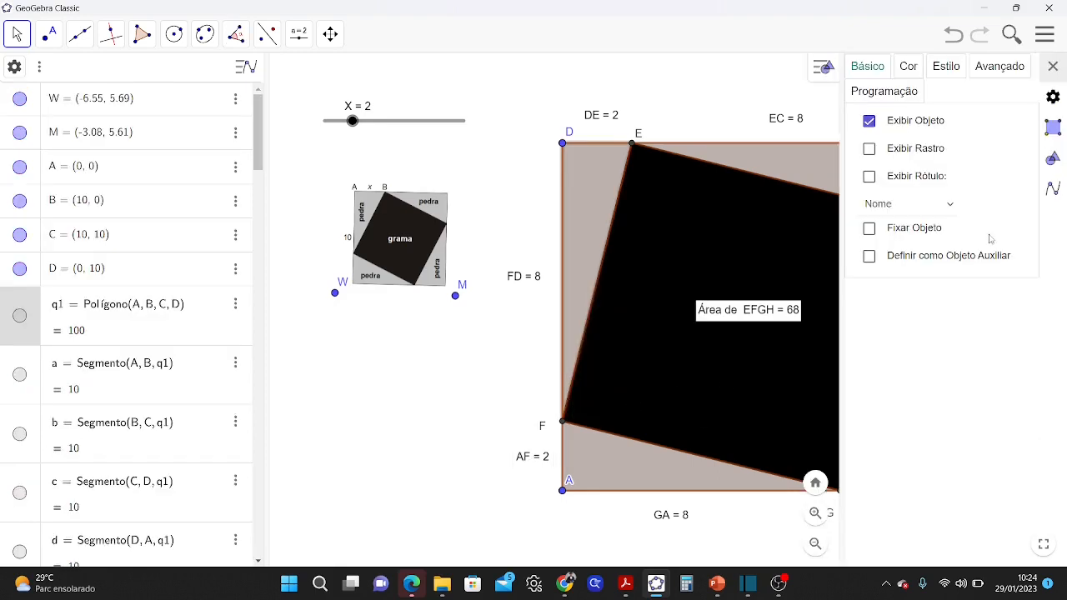
left_click(907, 66)
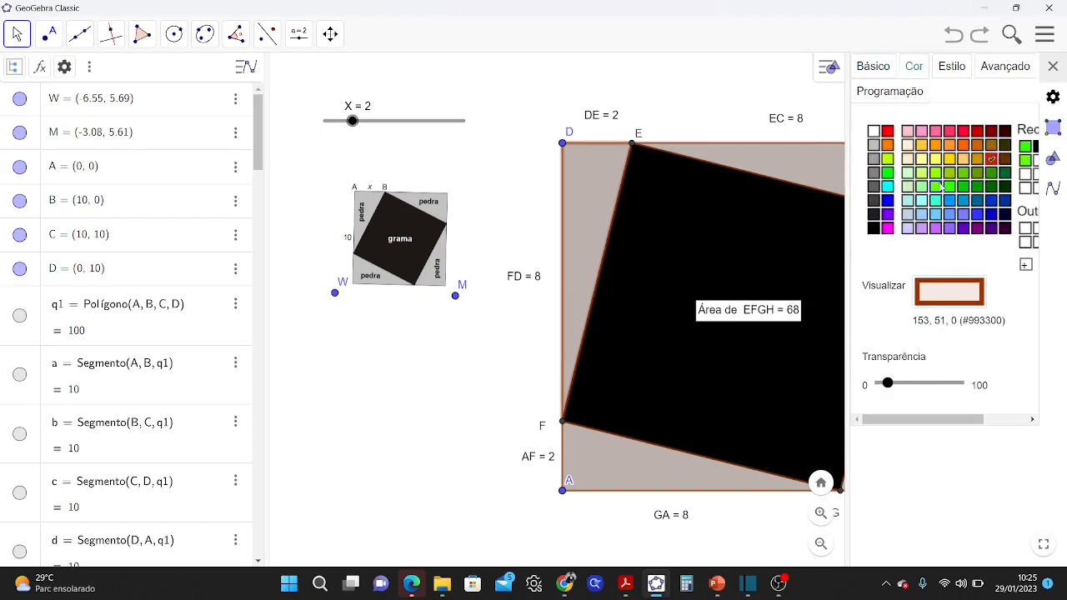
left_click(963, 173)
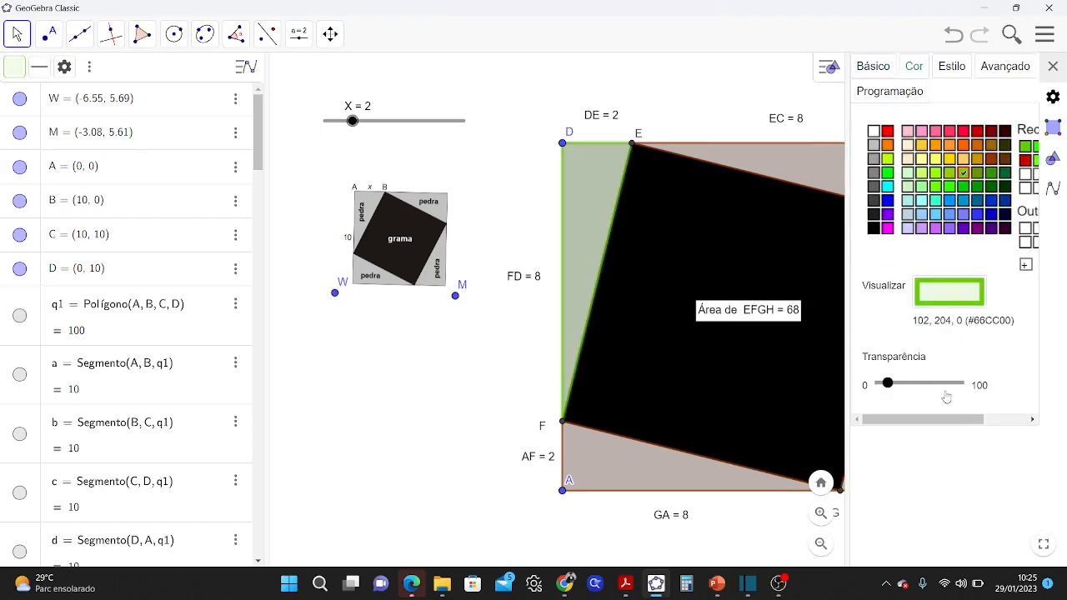
left_click_drag(887, 384, 958, 383)
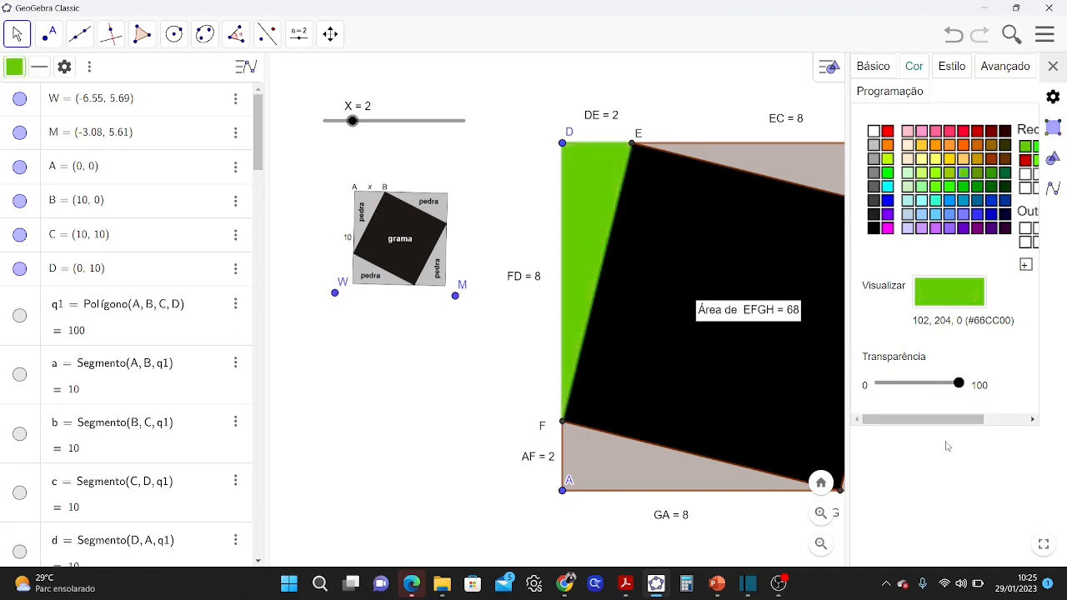
- Color the triangle at corner A red (#FF0033) with a fully opaque fill
left_click(643, 477)
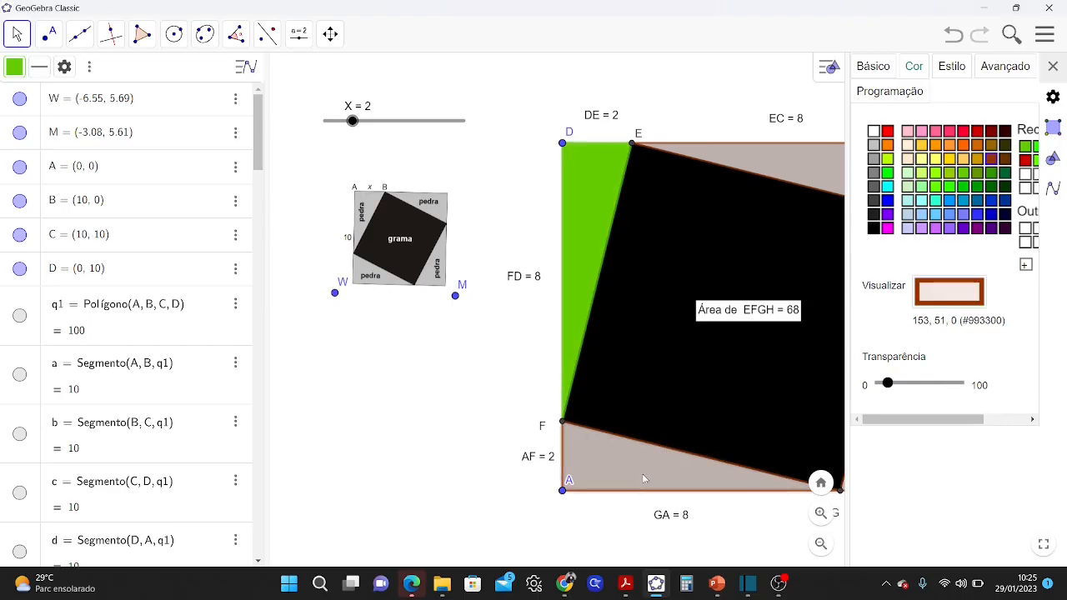
left_click(963, 132)
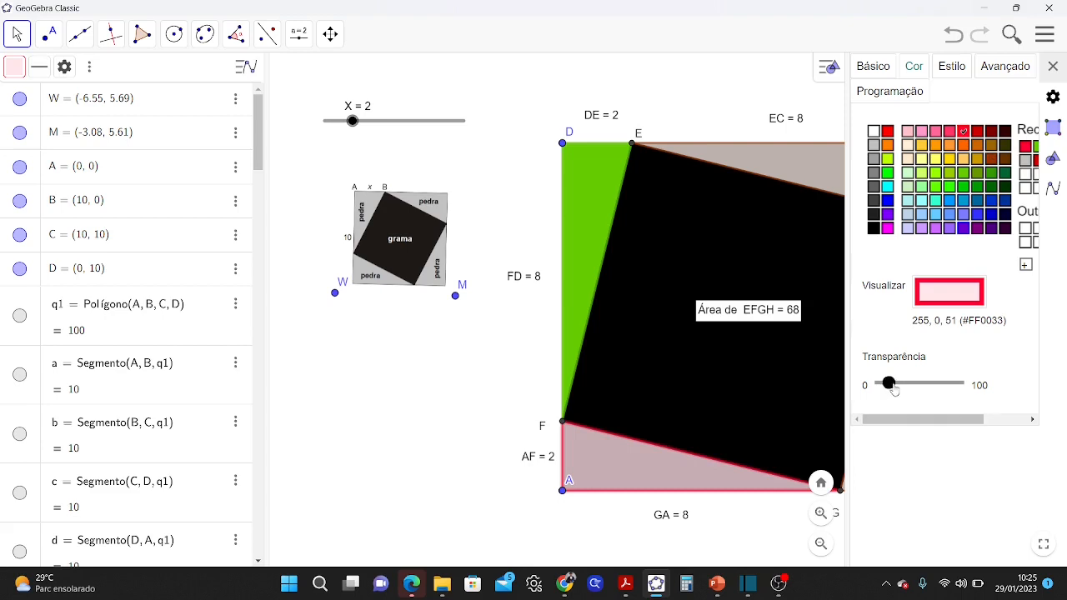
left_click_drag(887, 384, 1036, 384)
- Color the triangle at corner C pale yellow (#FFFF99) with a fully opaque fill
left_click(830, 189)
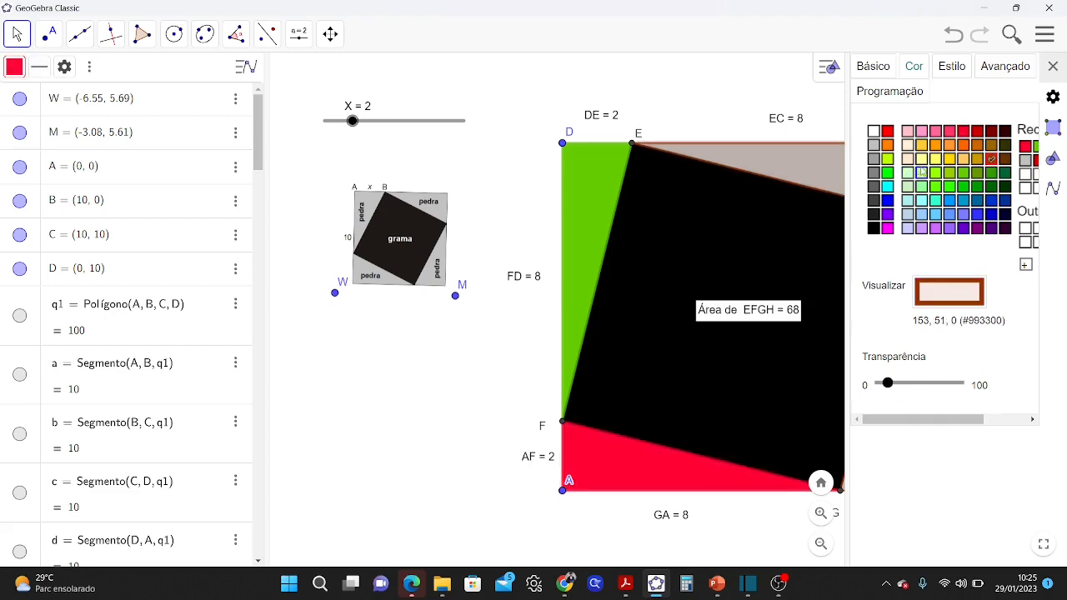
left_click(921, 160)
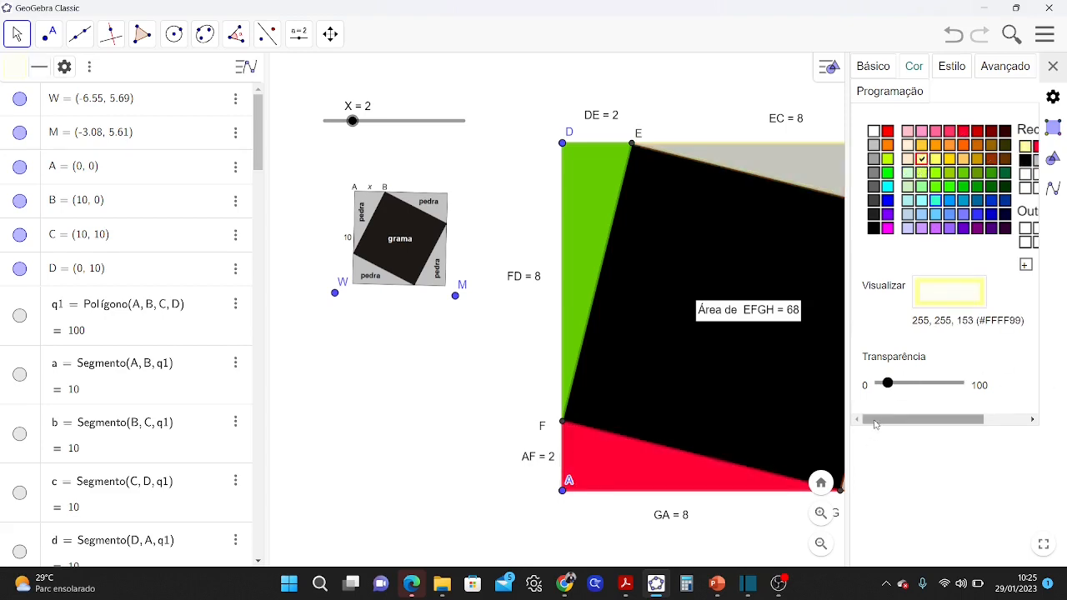
left_click_drag(889, 384, 1010, 383)
- Color the triangle at corner B blue (#6699FF) with a fully opaque fill and close the object settings
left_click_drag(417, 402, 286, 383)
left_click(733, 442)
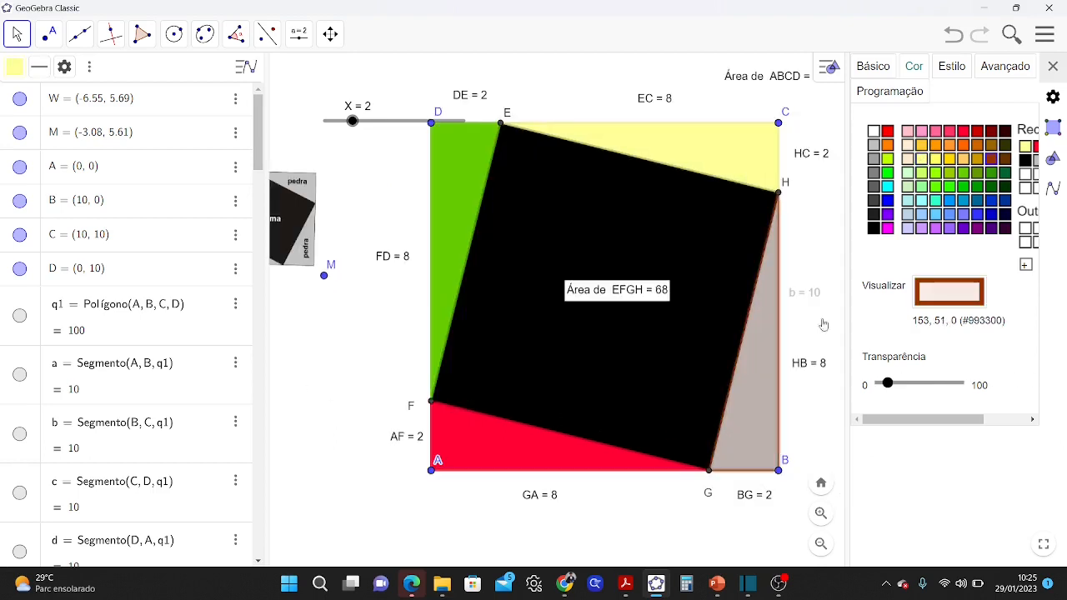
left_click(950, 214)
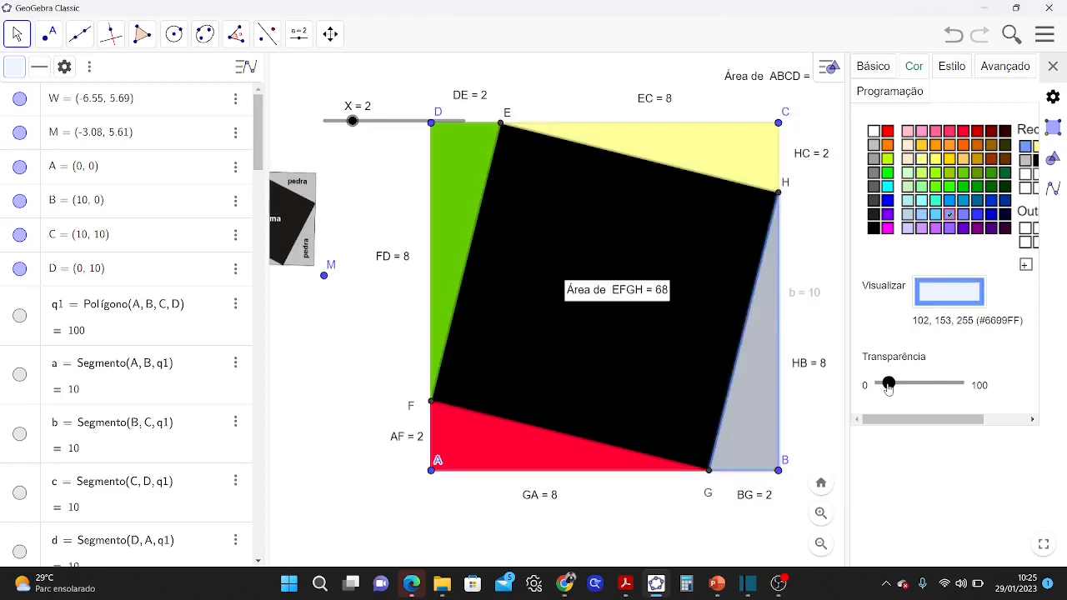
left_click_drag(887, 383, 958, 383)
left_click(390, 524)
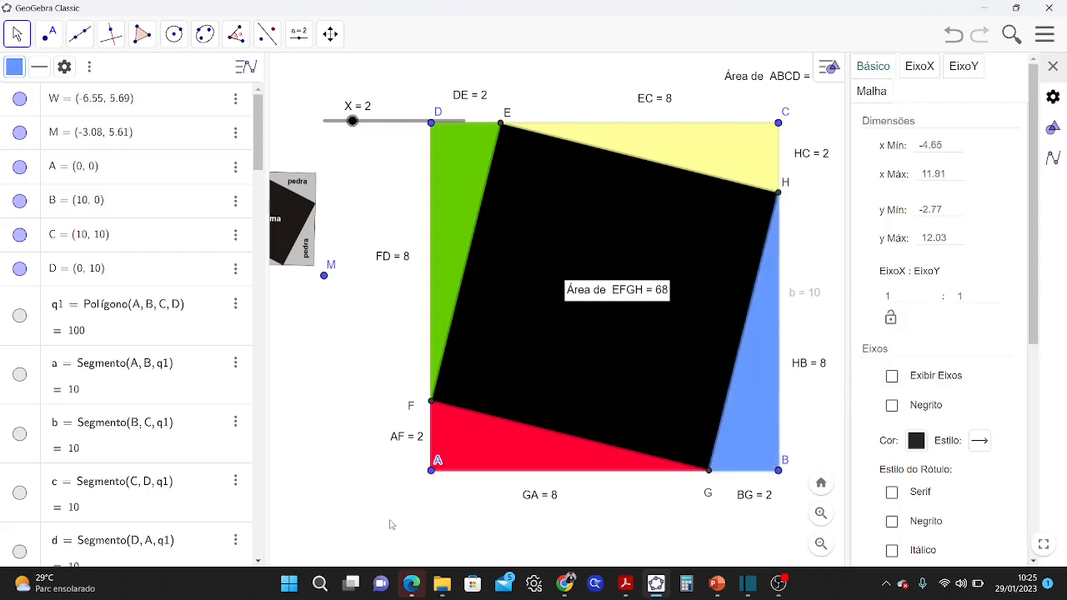
left_click(1052, 66)
mouse_move(1001, 223)
left_mouse_down()
mouse_move(1004, 315)
mouse_move(1020, 266)
left_mouse_up()
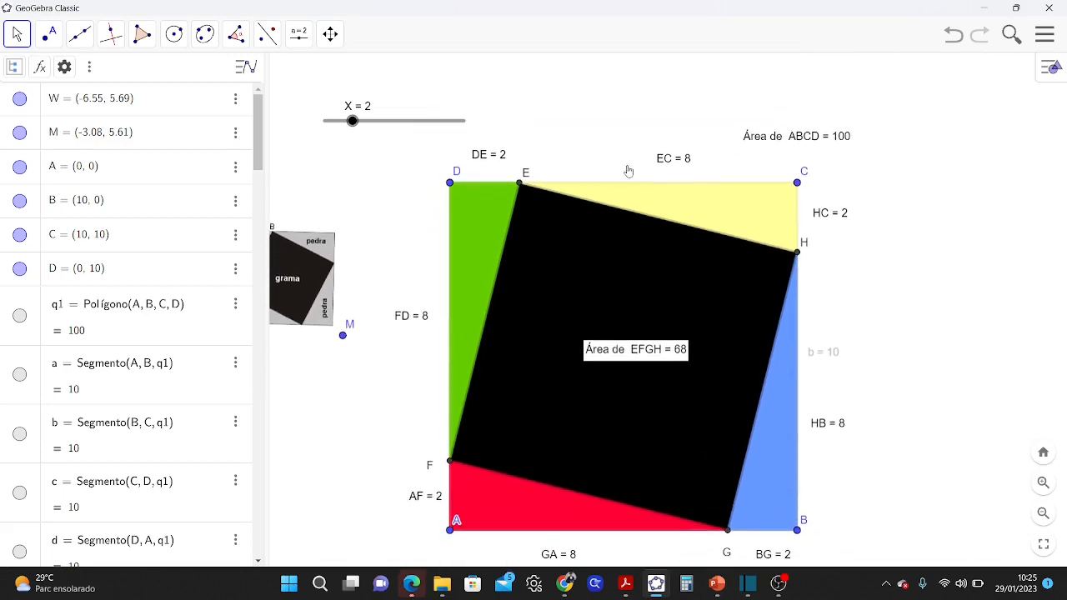
- Add area labels to the green, yellow, blue and red corner triangles with the Area tool
left_click(236, 34)
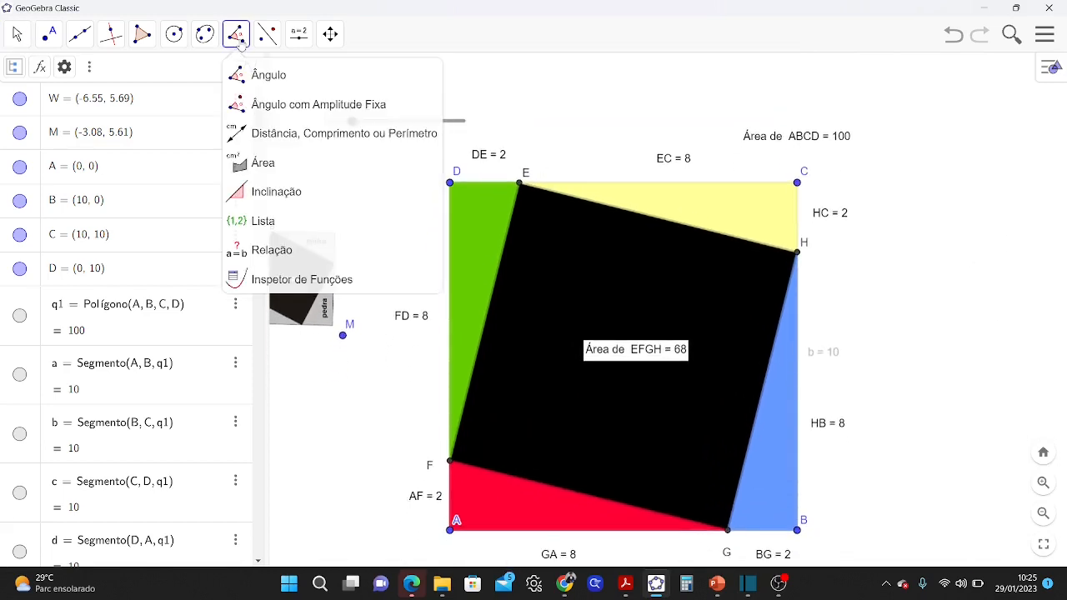
left_click(262, 163)
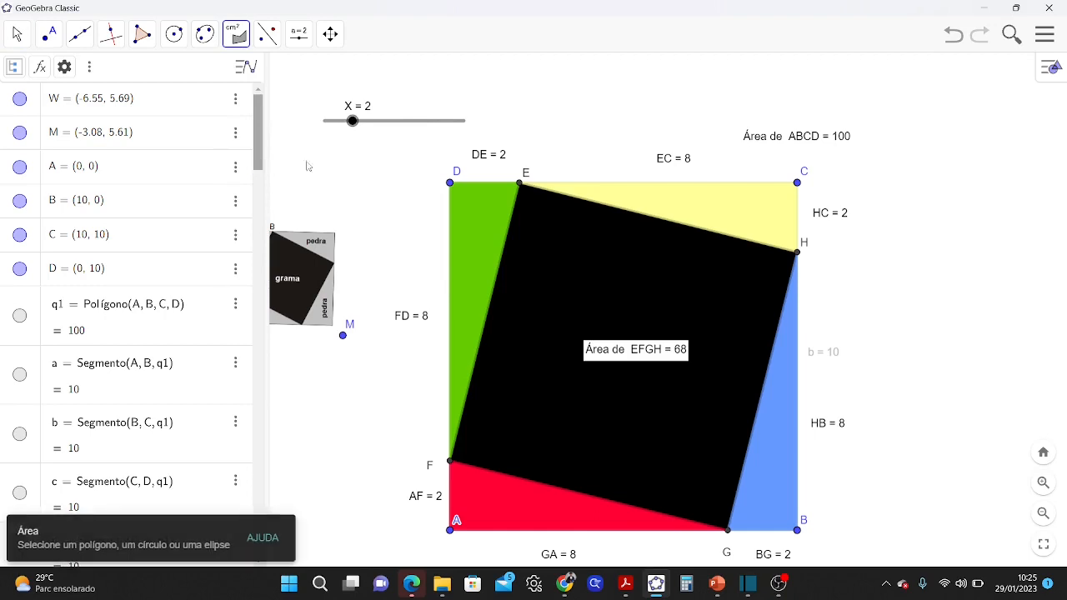
left_click(473, 234)
left_click(745, 207)
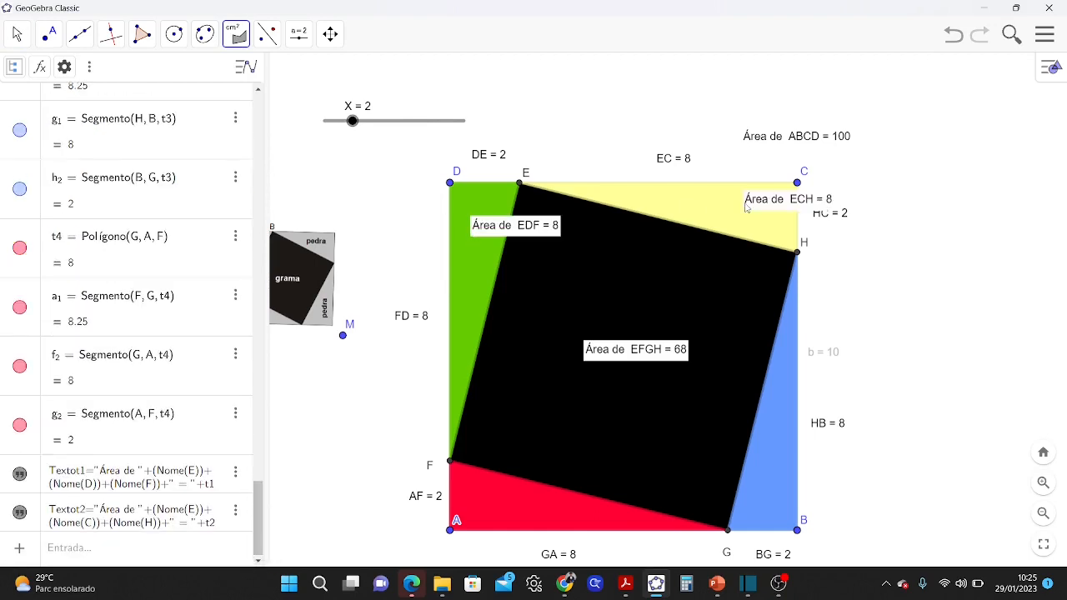
left_click(776, 425)
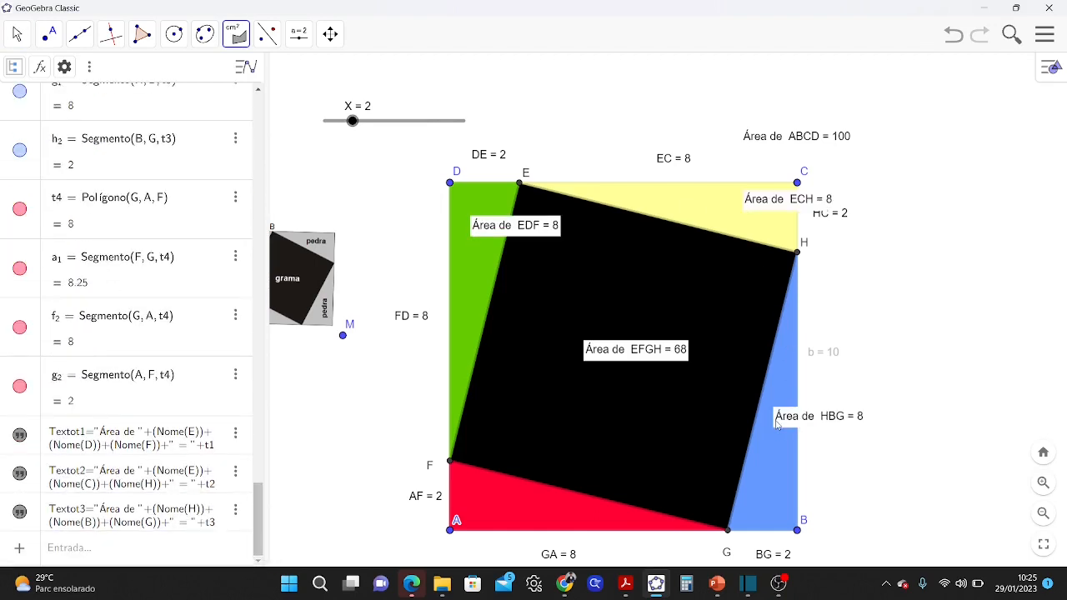
left_click(512, 508)
- Move point A's label outside the square and reposition the area labels of triangles EDF, ECH, HBG and GAF over their own triangles
left_click(14, 34)
mouse_move(50, 34)
left_click_drag(457, 525, 439, 541)
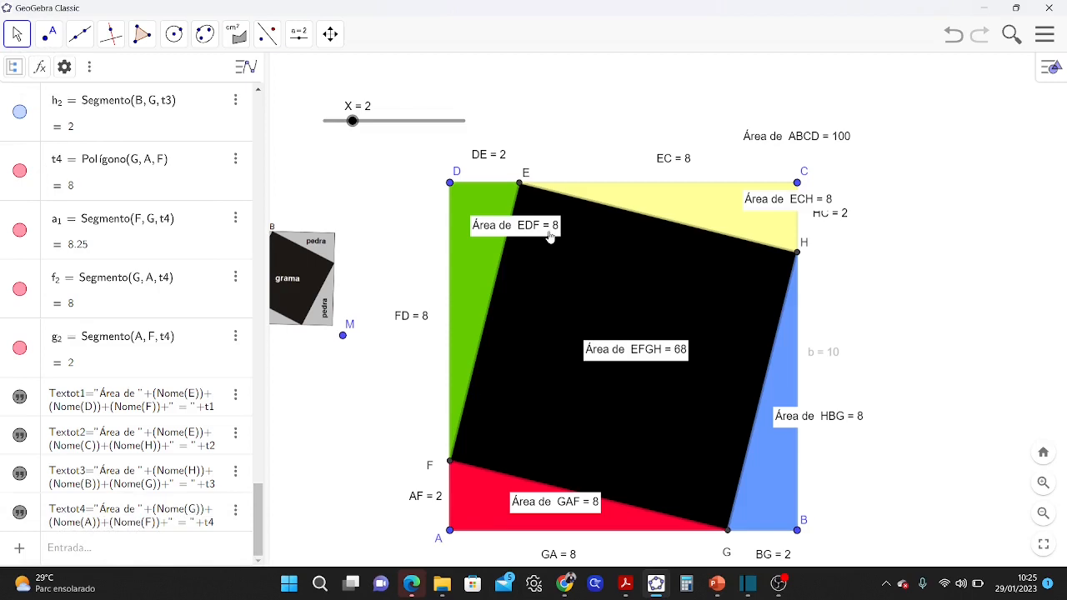
left_click_drag(547, 234, 434, 231)
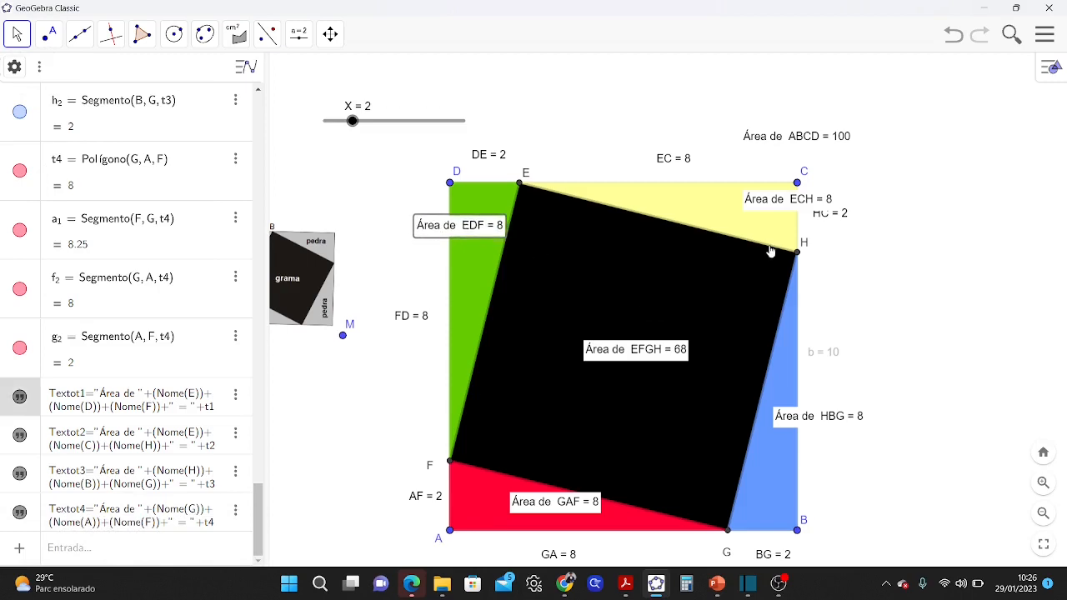
left_click_drag(748, 208, 692, 212)
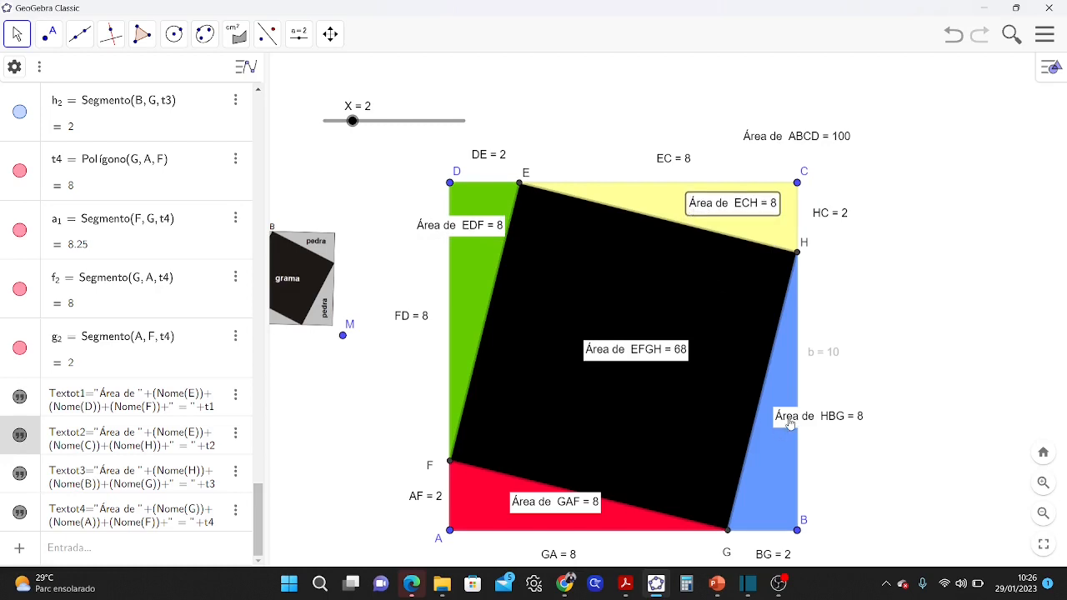
left_click_drag(789, 423, 777, 477)
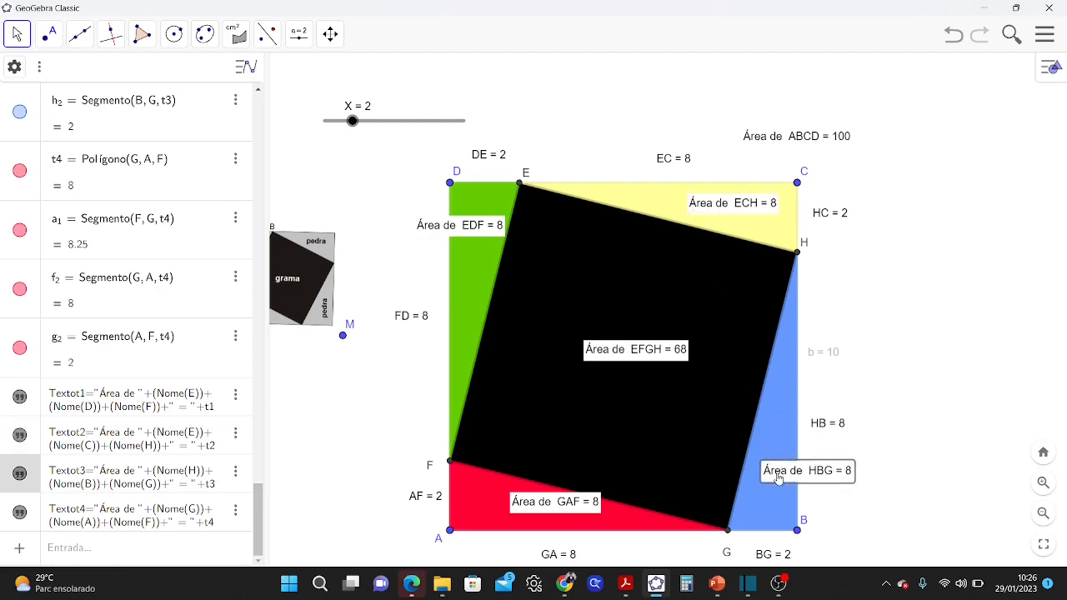
left_click_drag(602, 500, 542, 515)
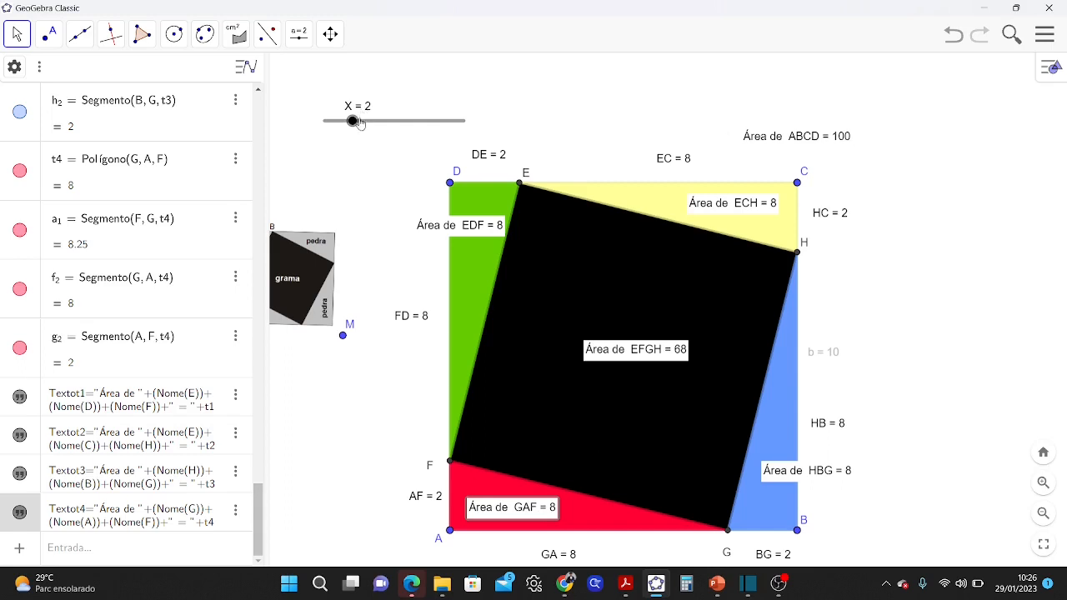
- Examine how the areas respond as slider X is set to 1, 9, 5, 2, 7 and back to 2
left_click_drag(353, 121, 339, 122)
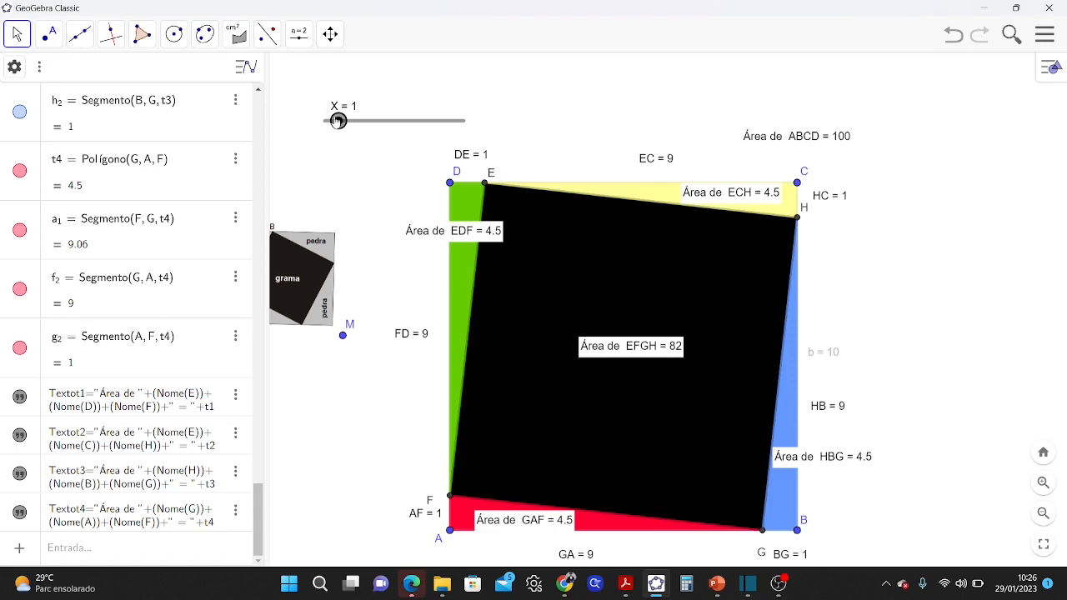
left_click_drag(338, 121, 449, 125)
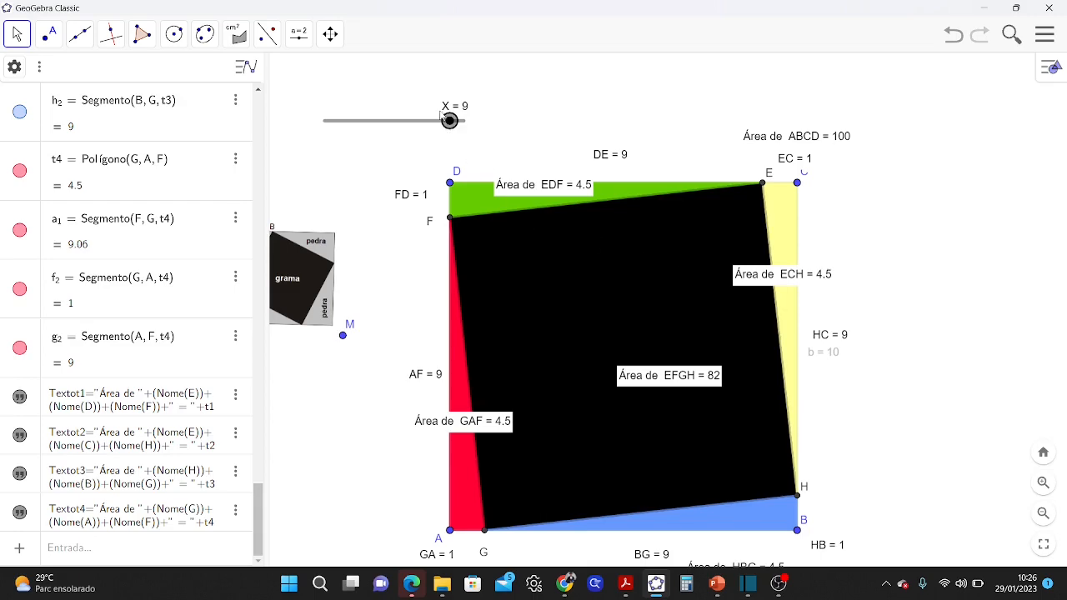
left_click_drag(450, 125, 395, 128)
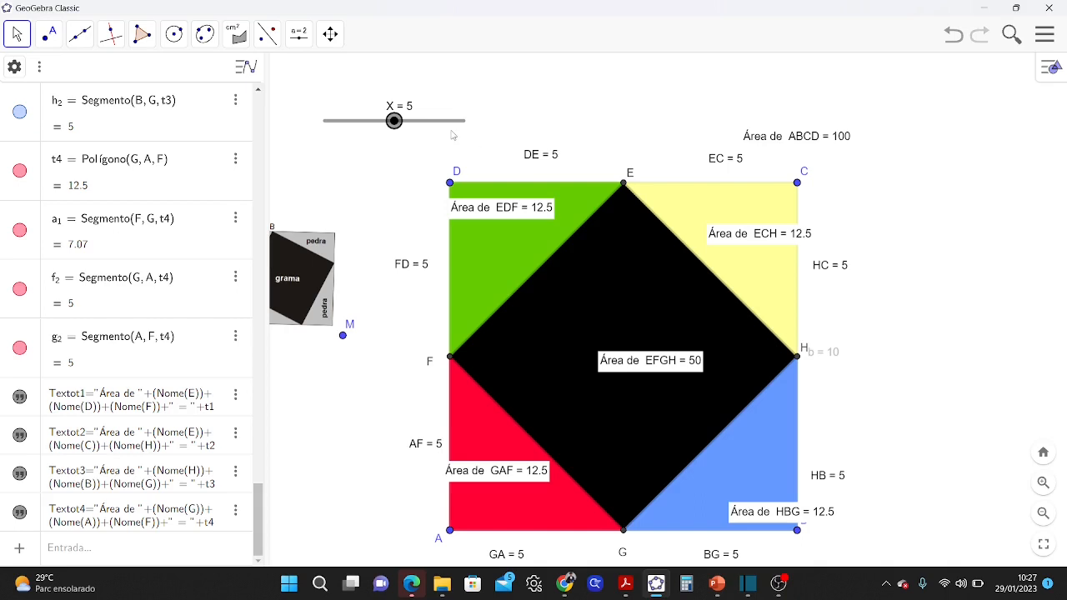
left_click_drag(399, 123, 351, 131)
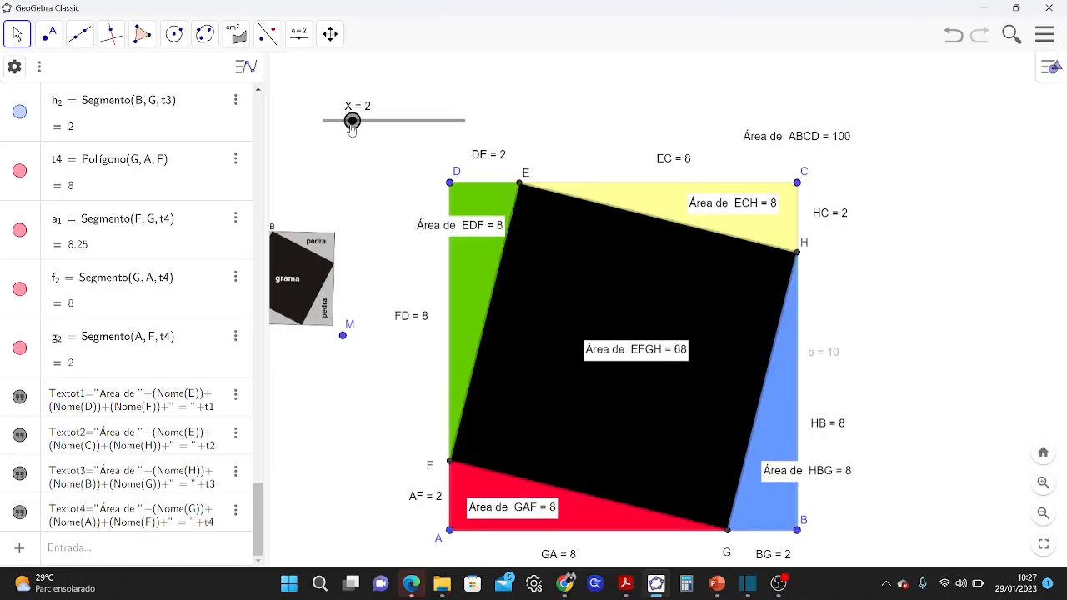
left_click_drag(352, 124, 424, 121)
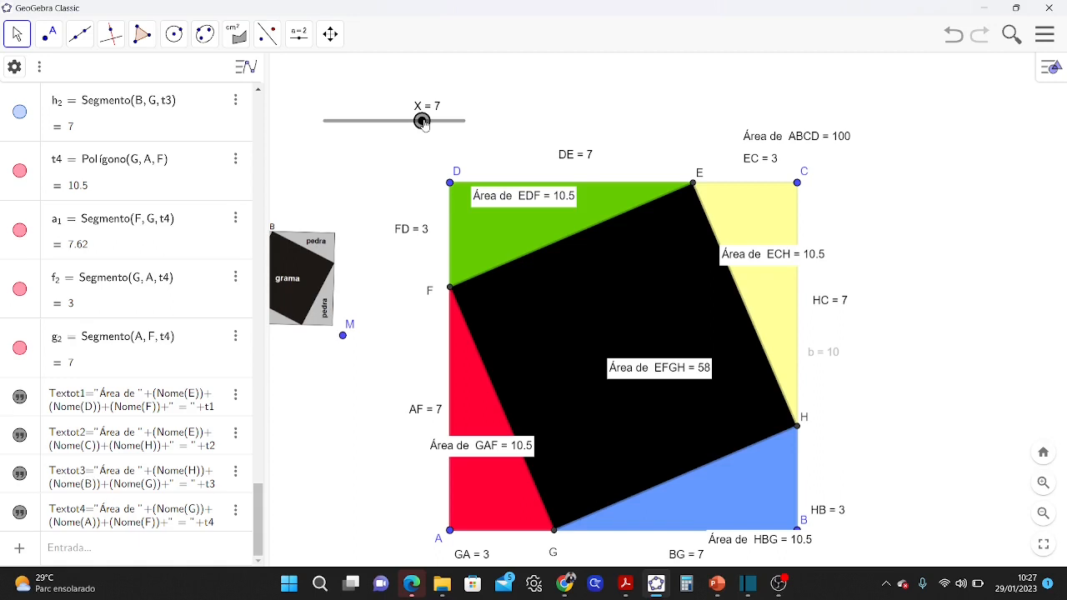
left_click_drag(423, 122, 353, 122)
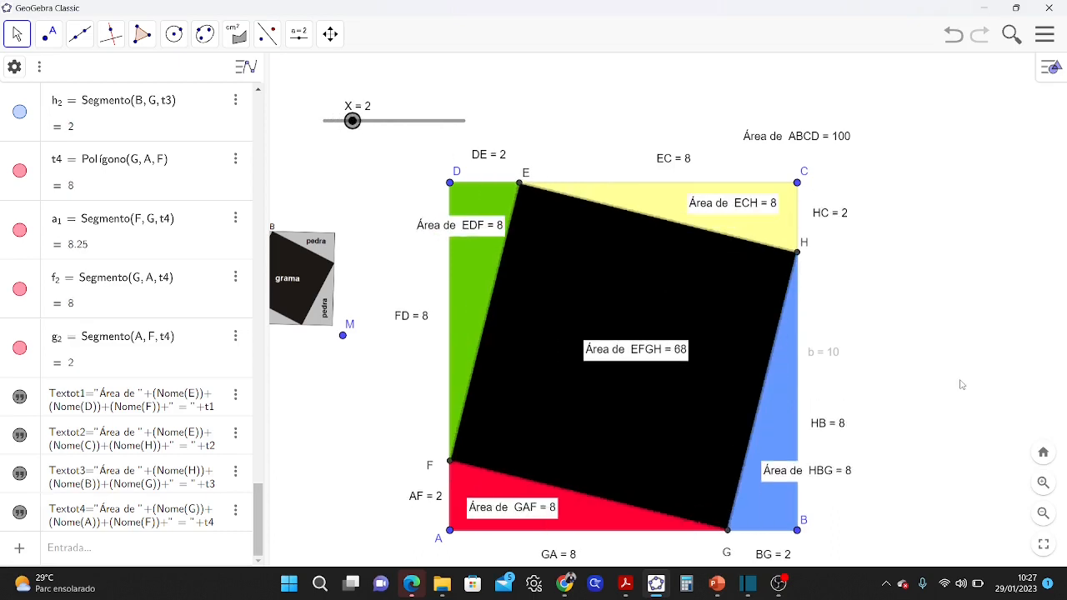
left_click_drag(960, 380, 960, 357)
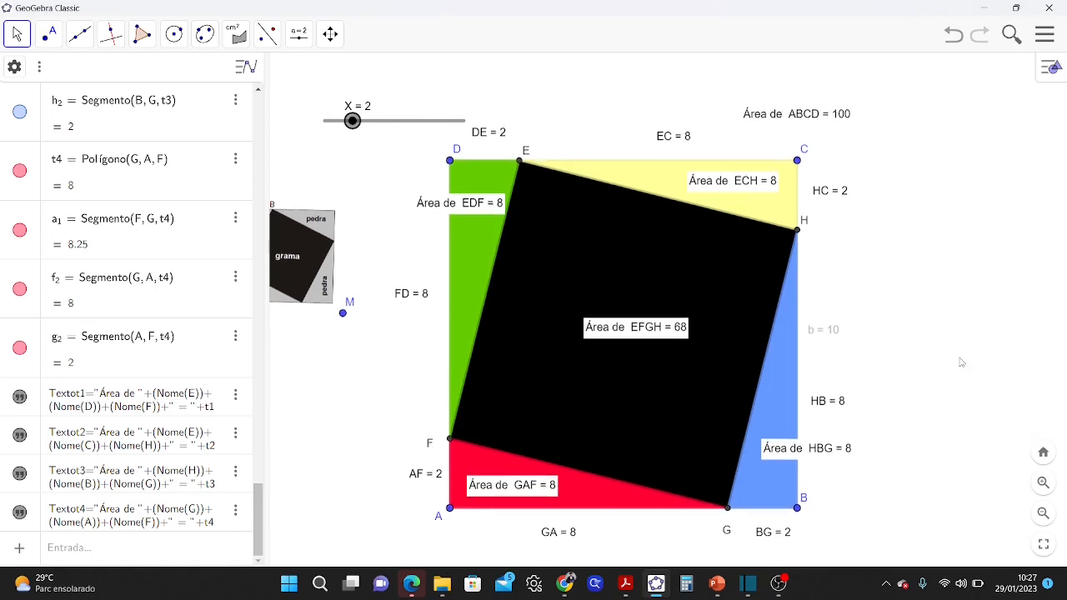